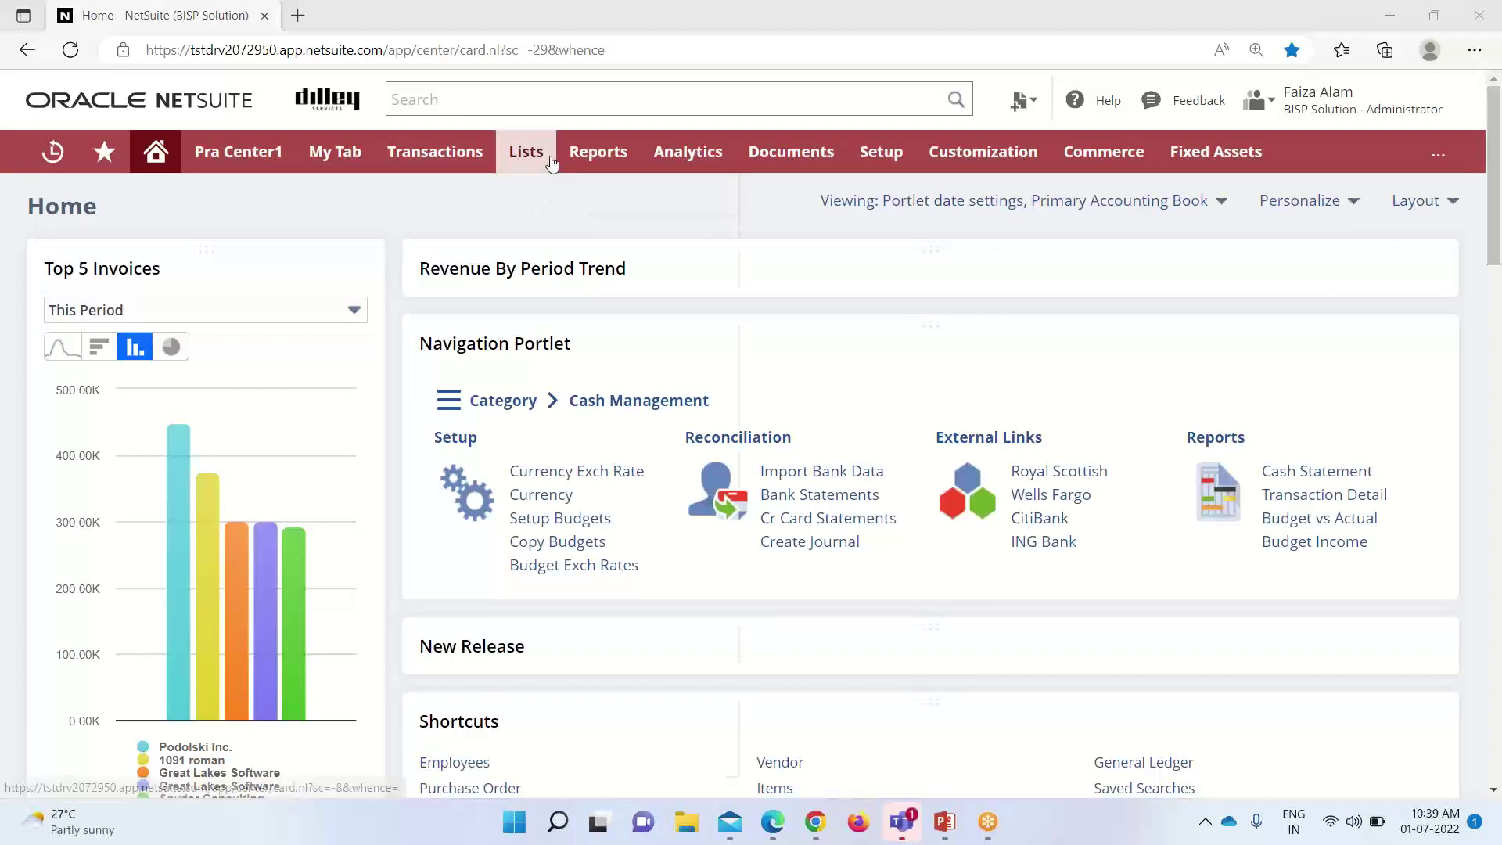
# Open the Inventory Statuses list from Lists > Supply Chain
pyautogui.moveTo(547, 159)
pyautogui.moveTo(561, 280)
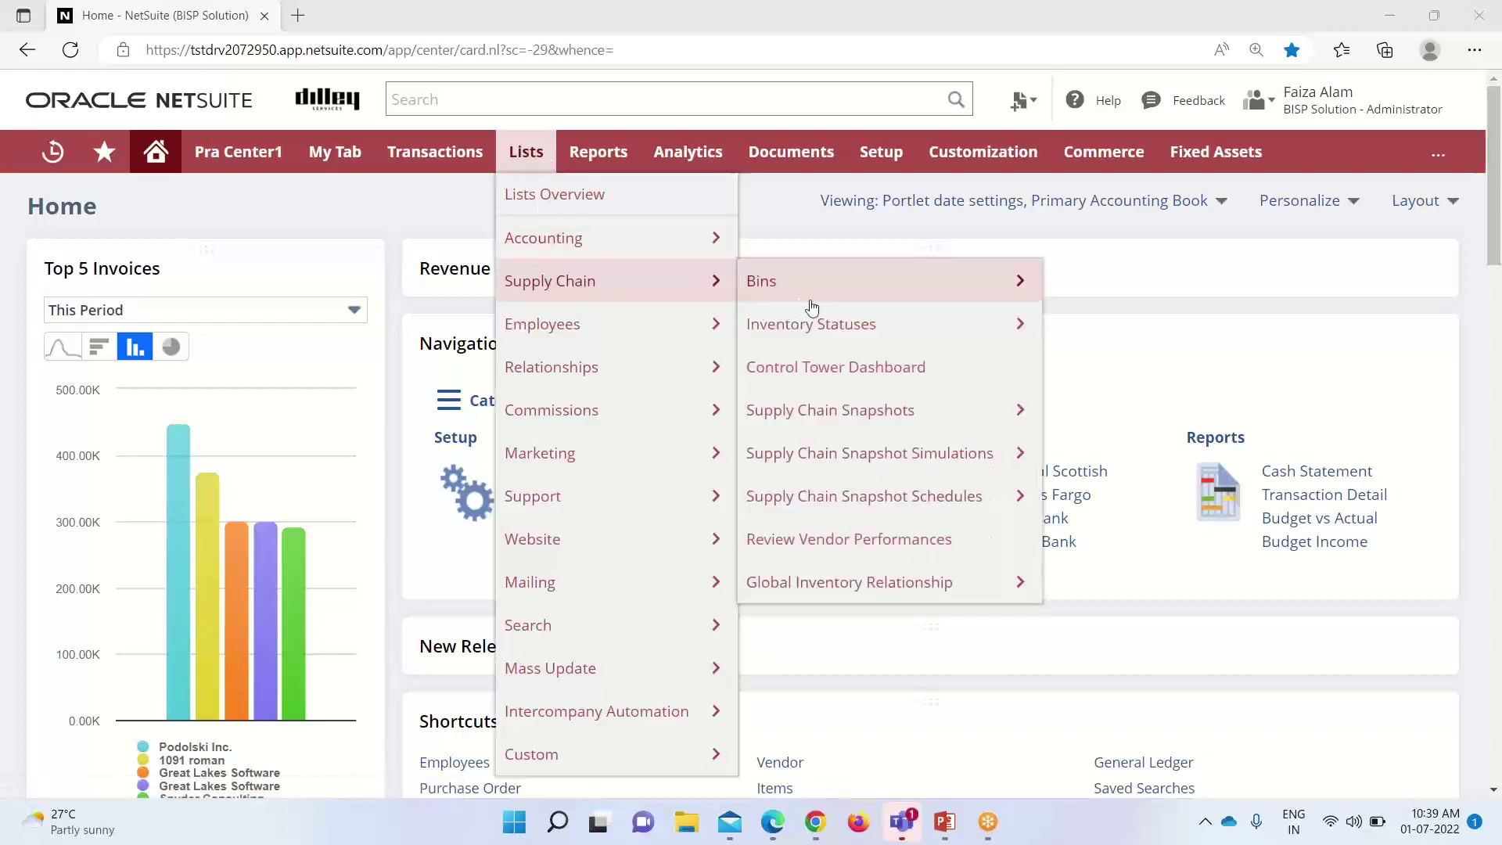
pyautogui.moveTo(865, 323)
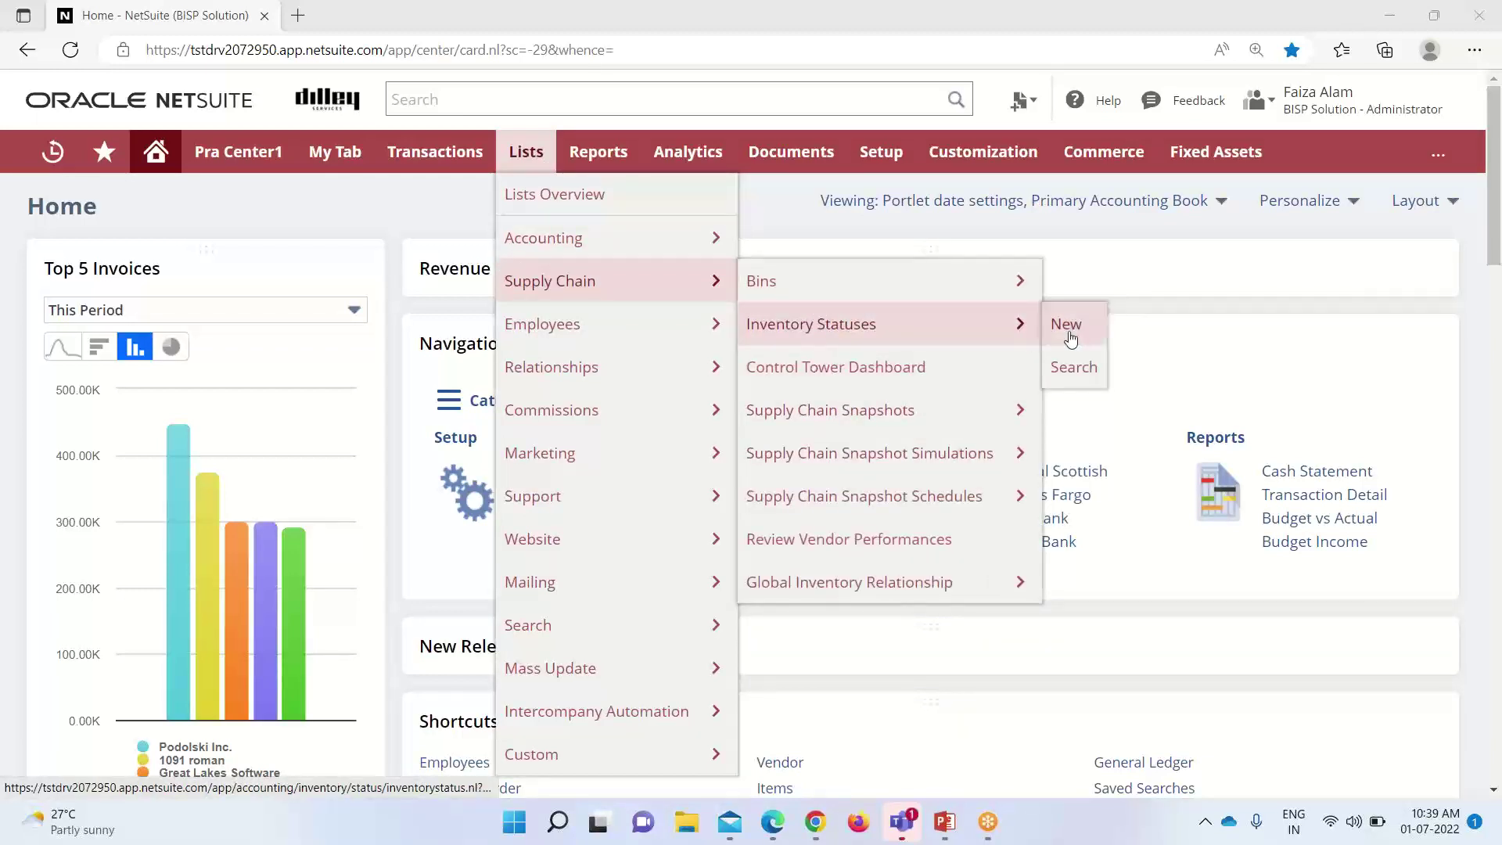
pyautogui.click(900, 334)
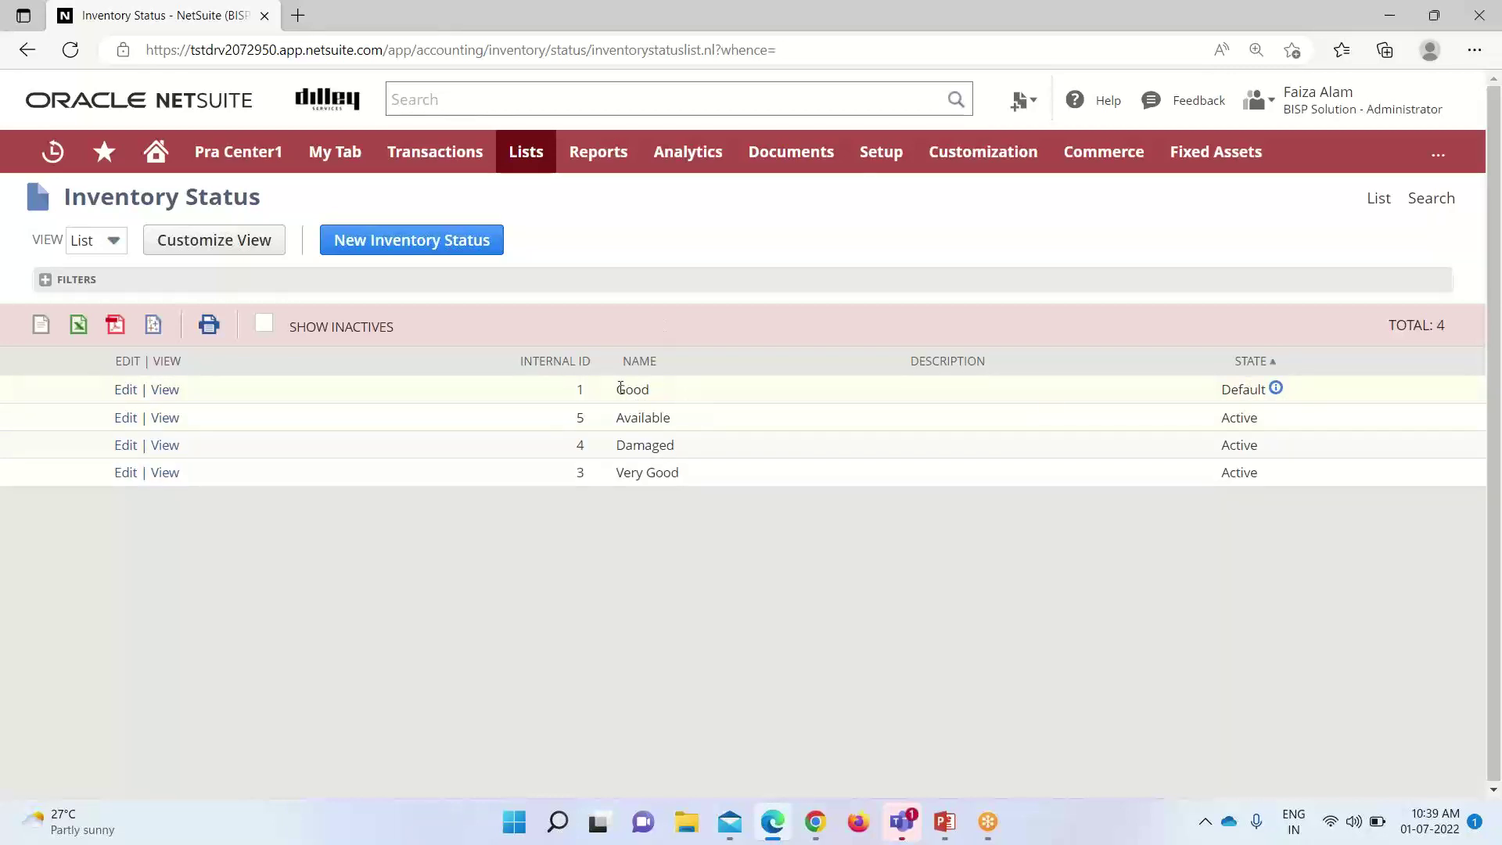
# Create and save an active 'Quality Control' status, available for commitment and planning
pyautogui.click(448, 251)
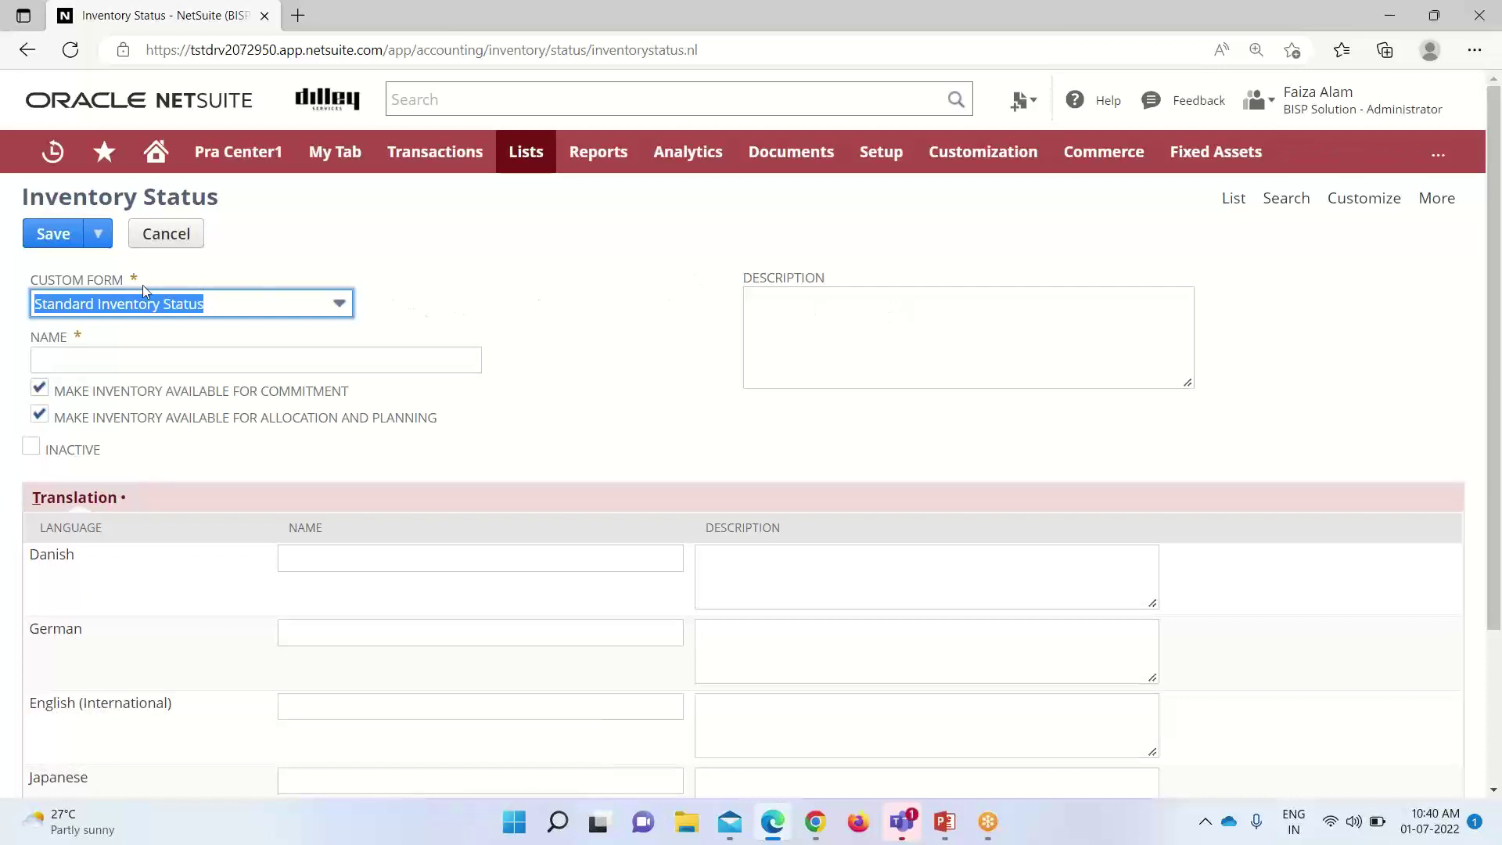
pyautogui.click(67, 357)
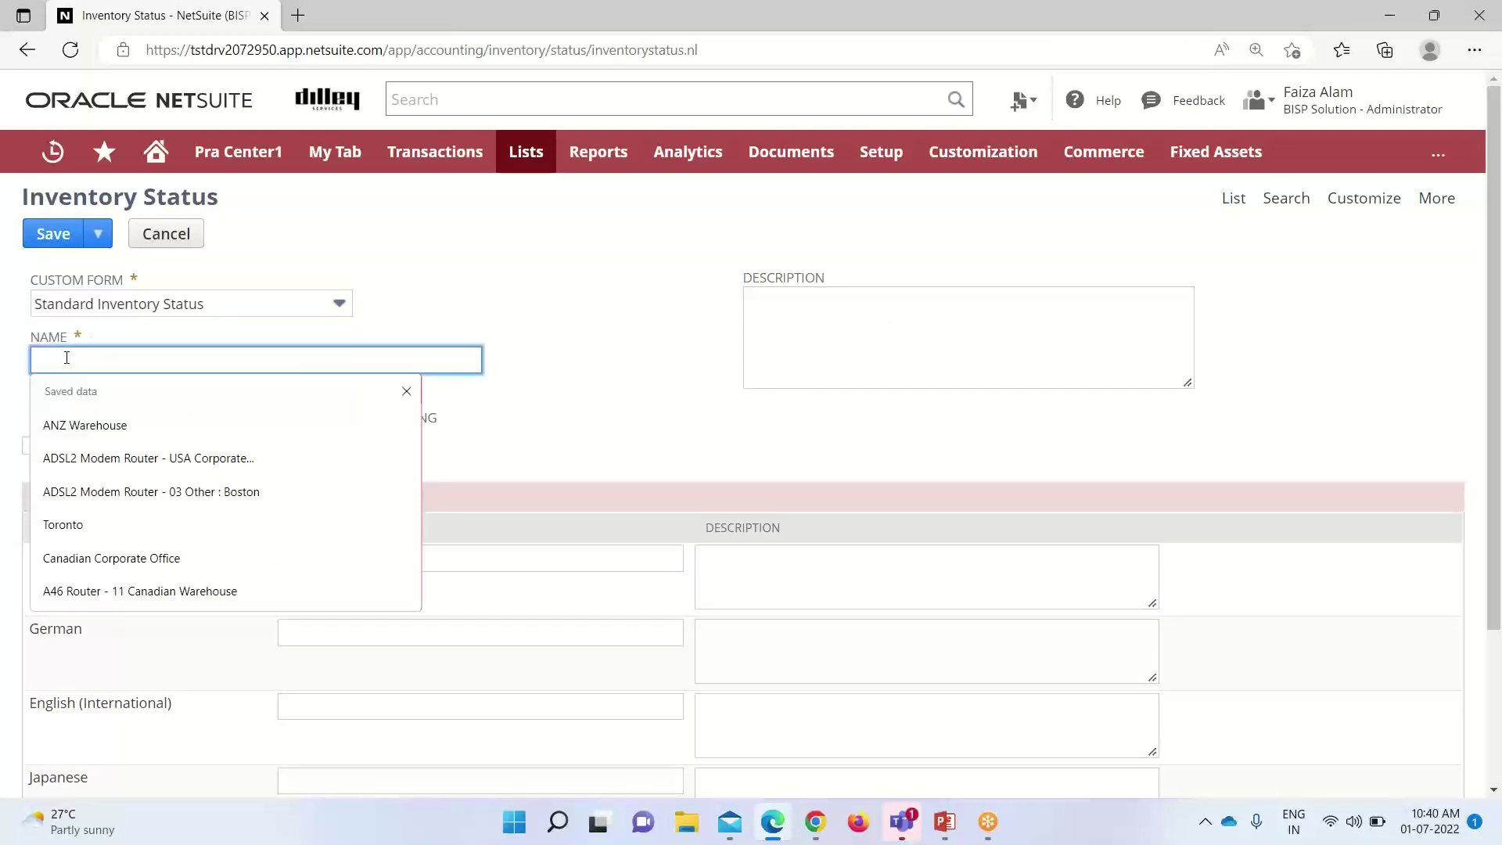
pyautogui.write('Q')
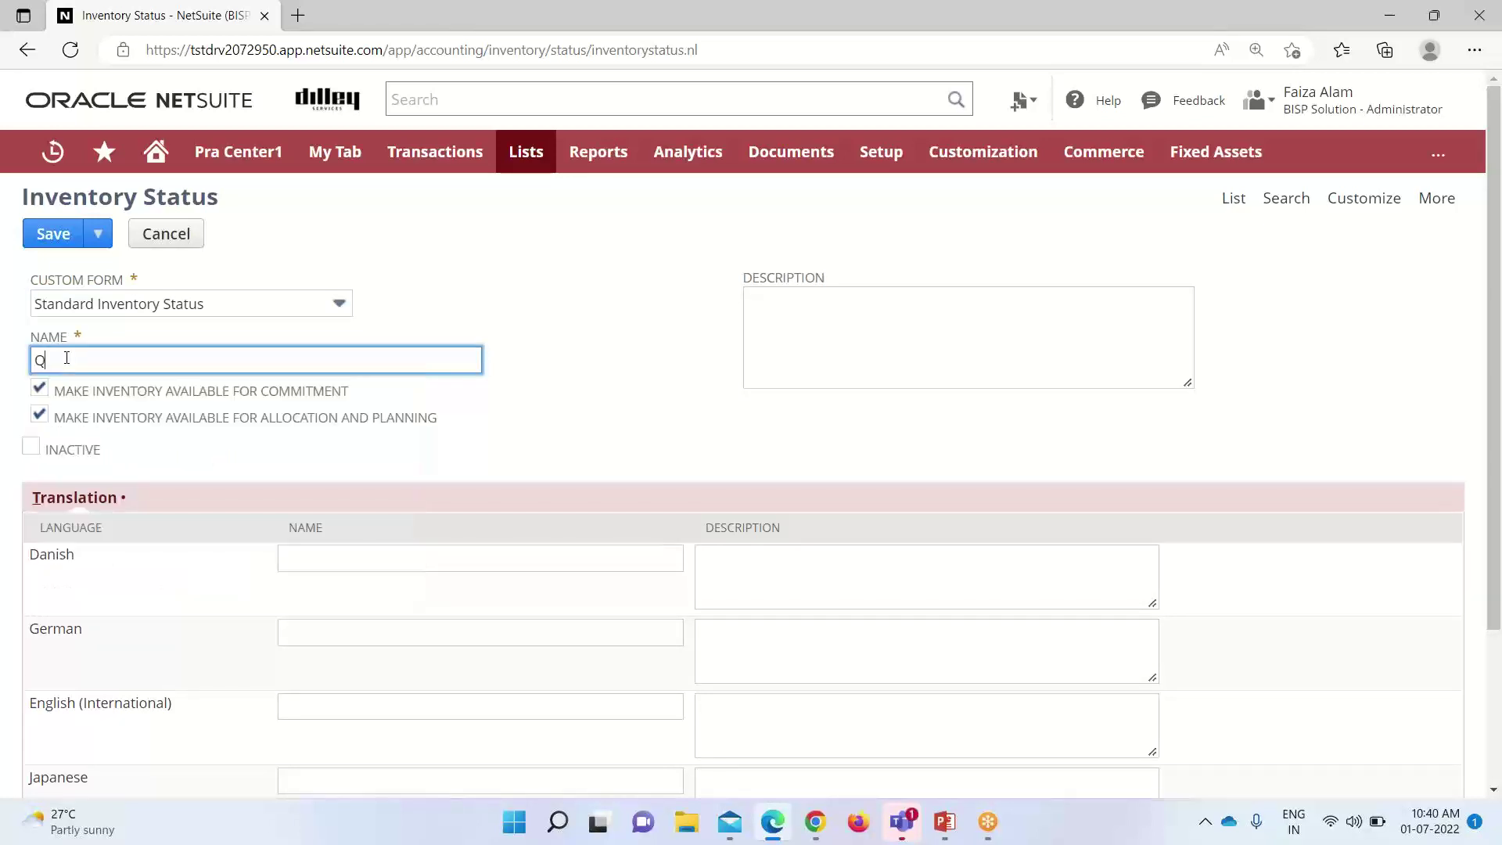
pyautogui.write('uality Control')
pyautogui.click(39, 388)
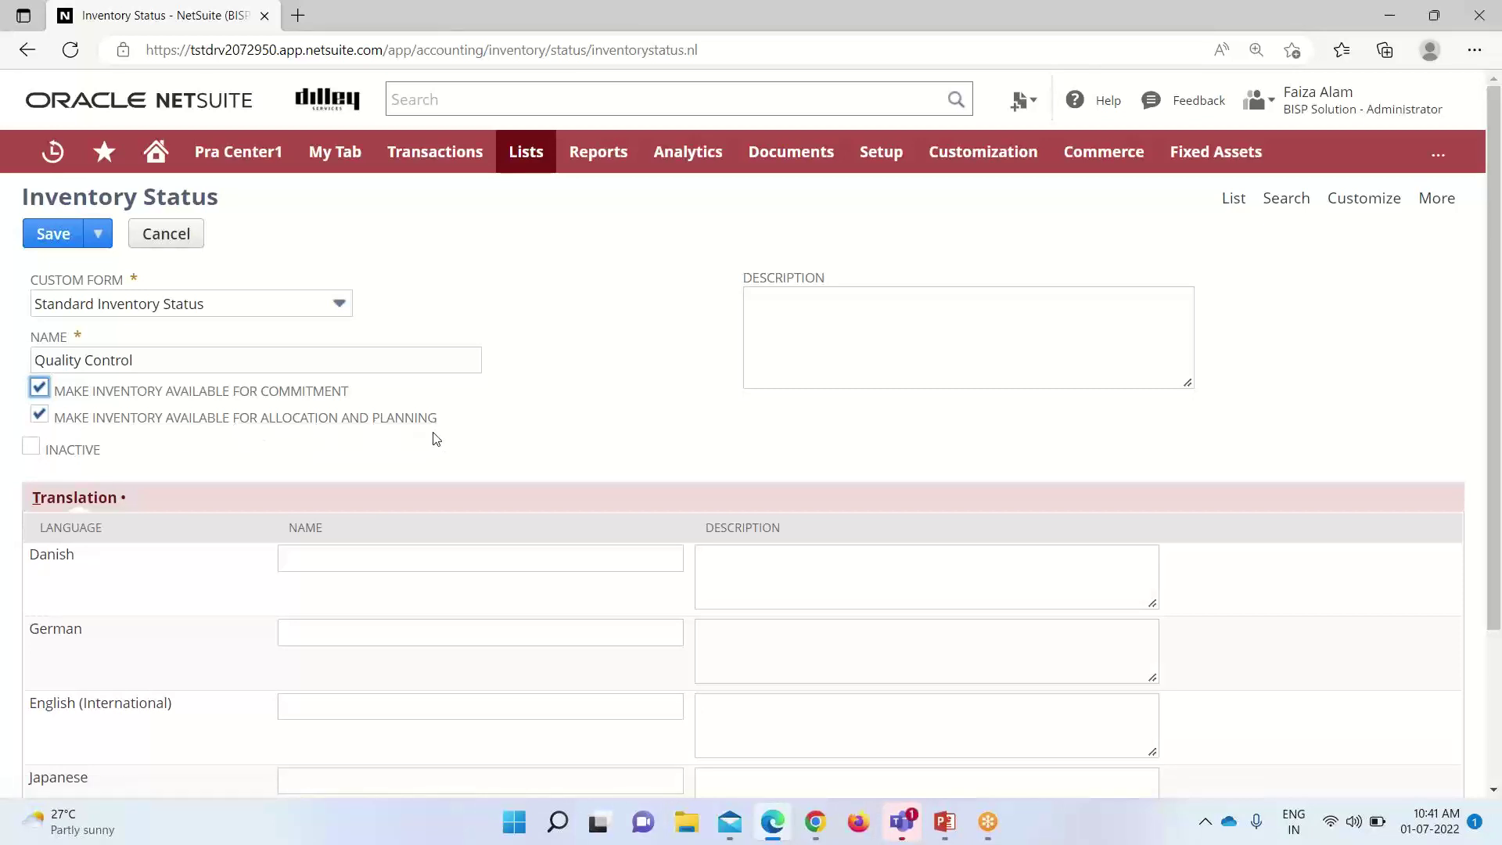
pyautogui.click(31, 449)
pyautogui.click(30, 449)
pyautogui.click(56, 241)
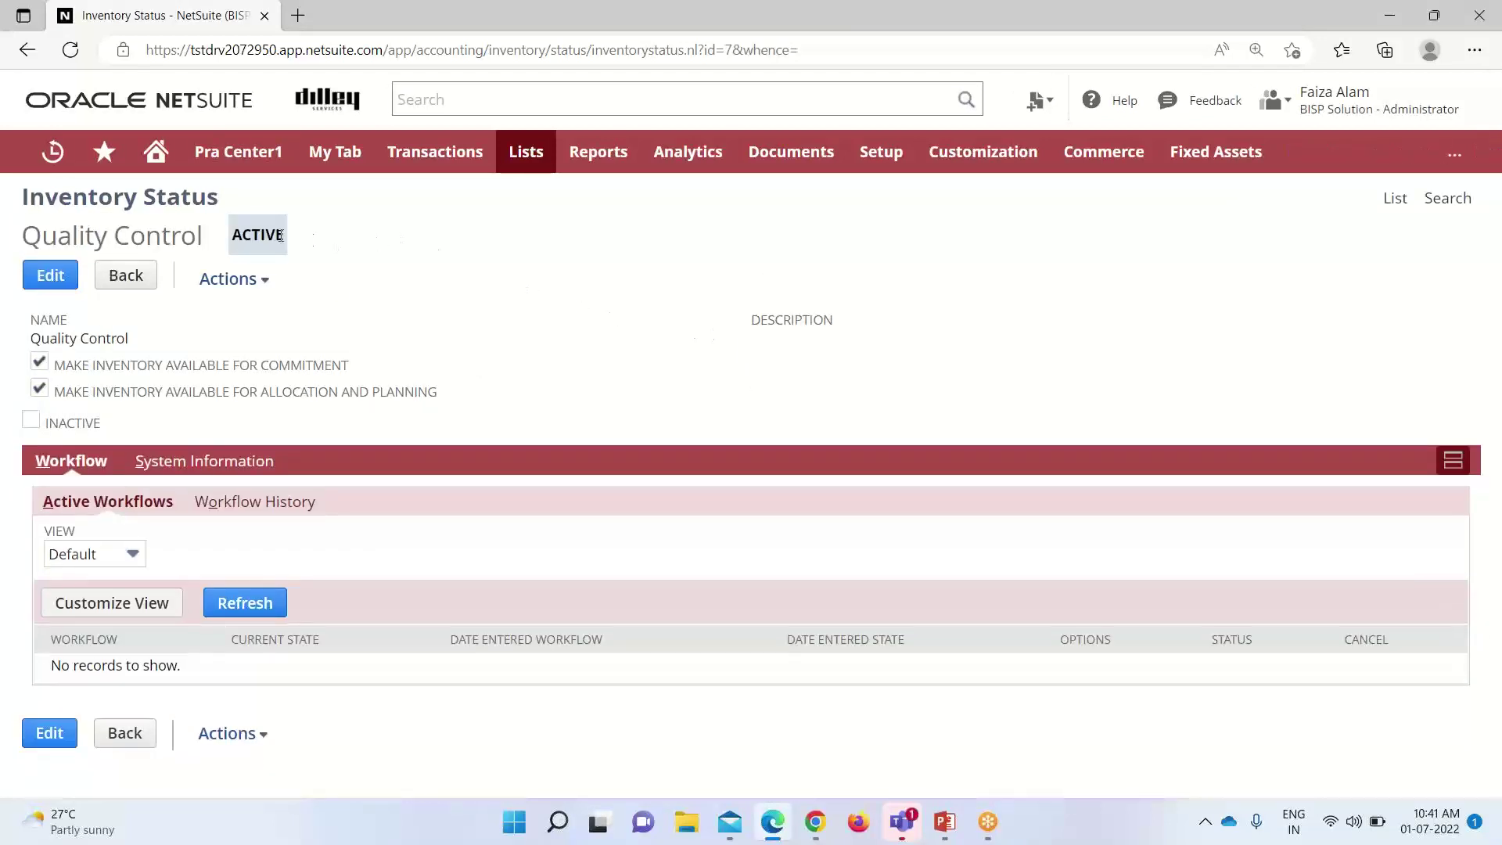
# Return to the Inventory Status list, now showing Quality Control as ID 7
pyautogui.click(1392, 213)
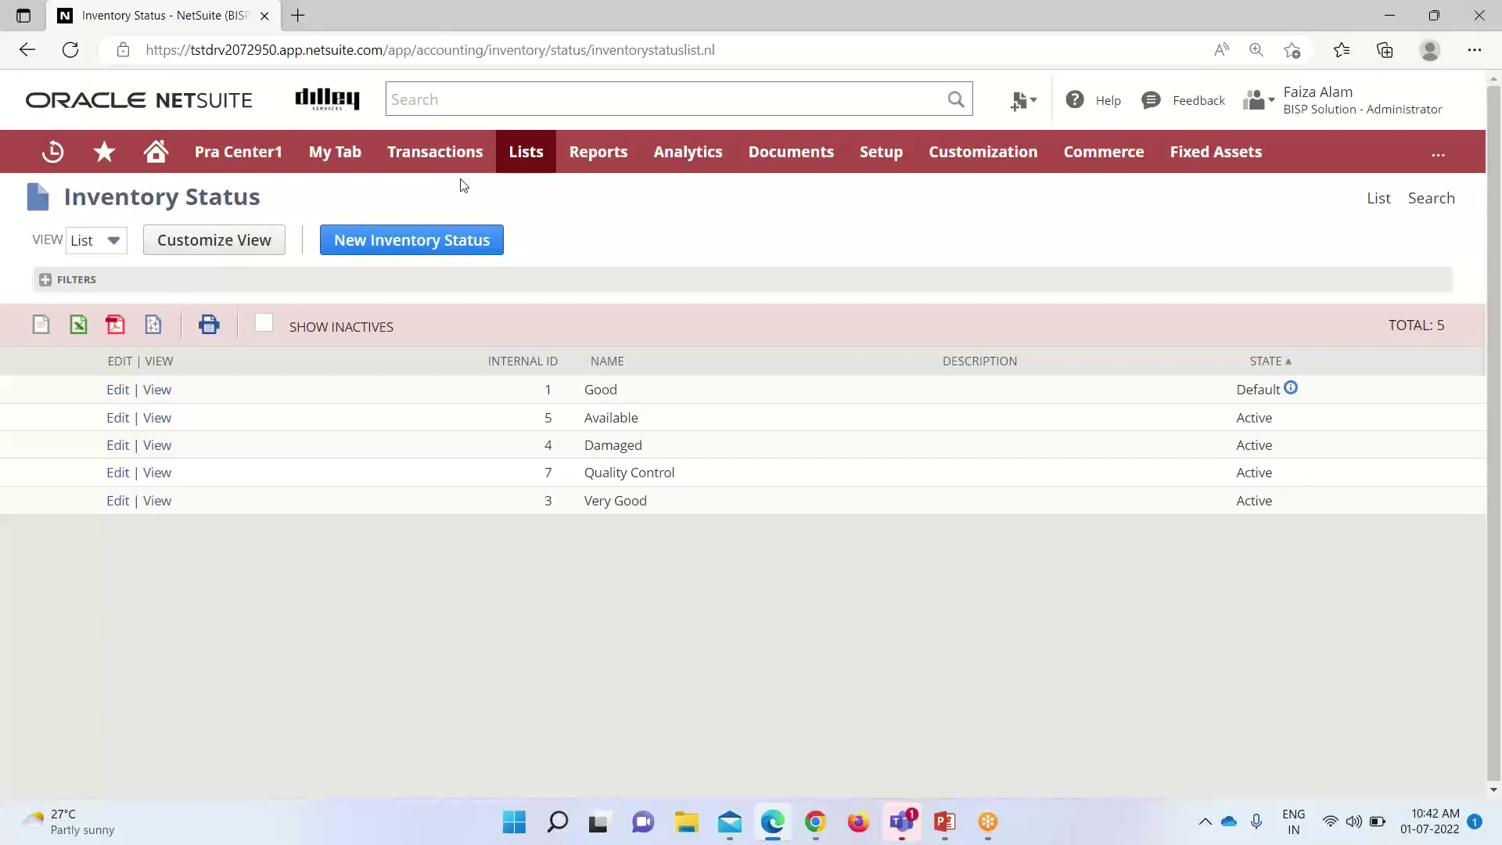
# Start a new Inventory Status Change from Transactions > Inventory
pyautogui.moveTo(438, 159)
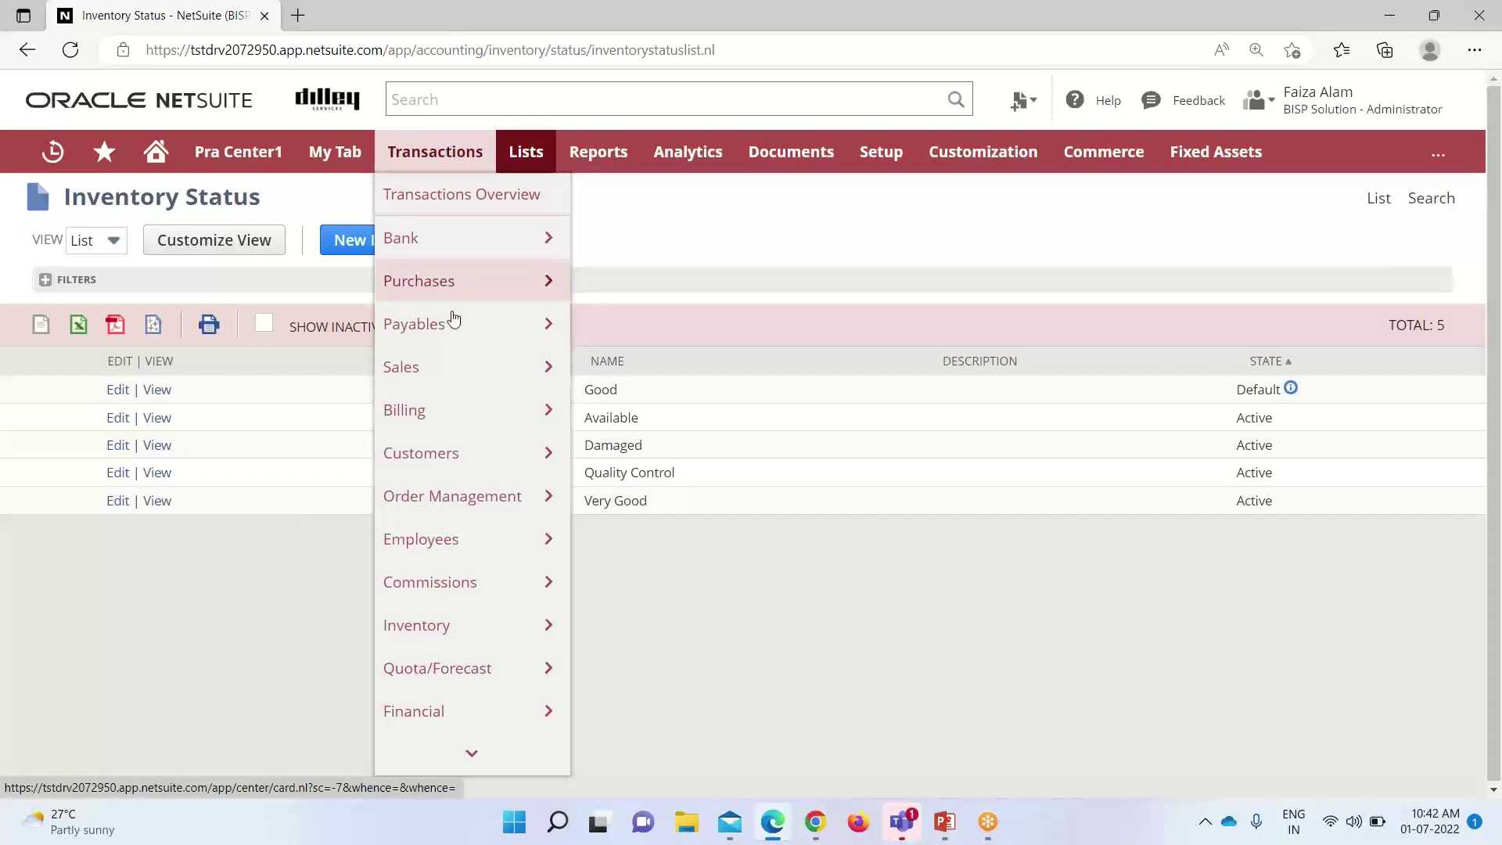
pyautogui.moveTo(496, 623)
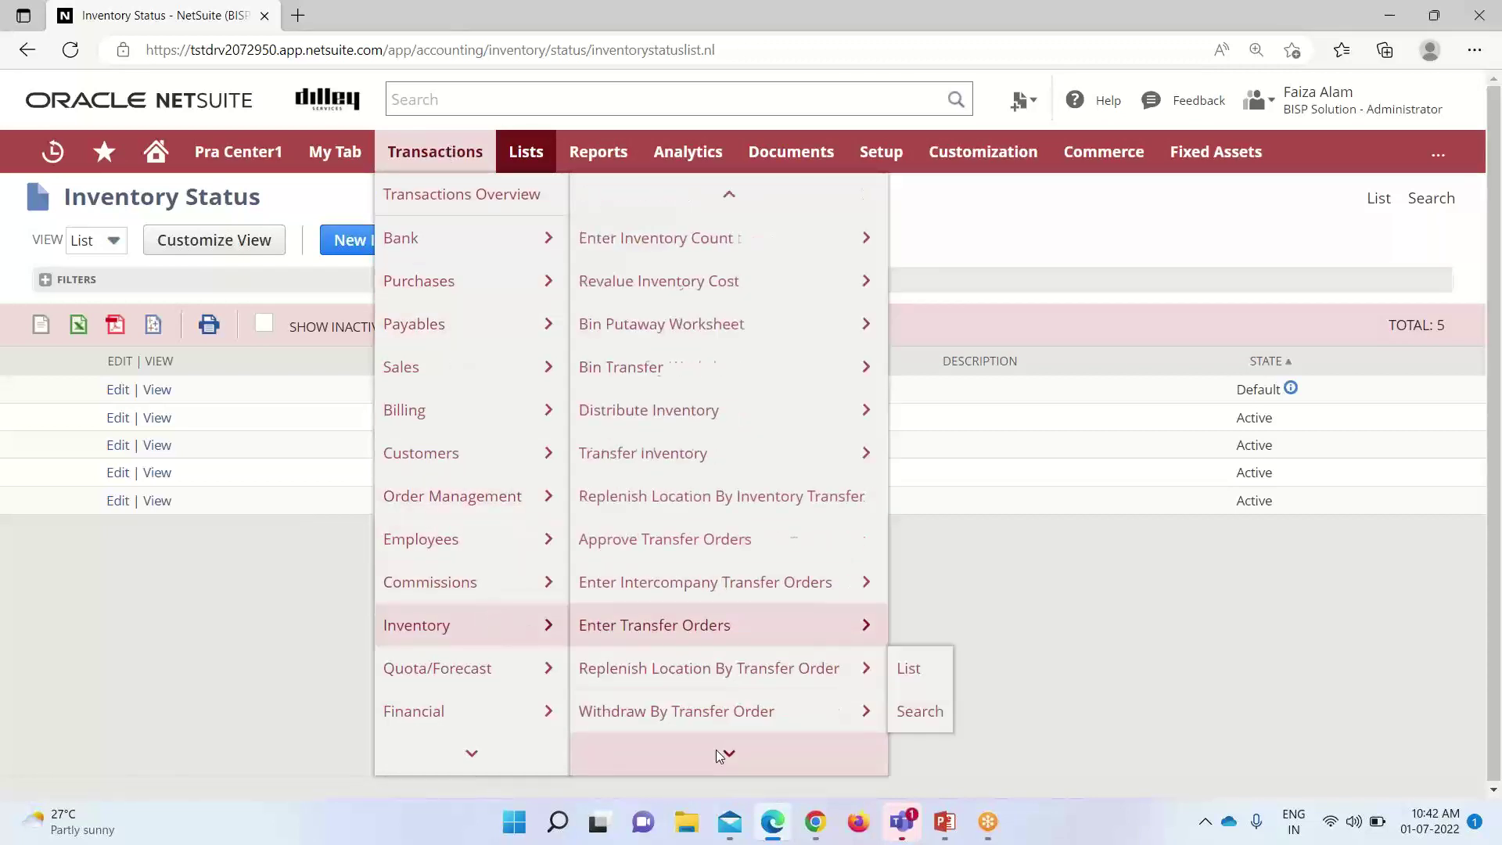
pyautogui.moveTo(720, 756)
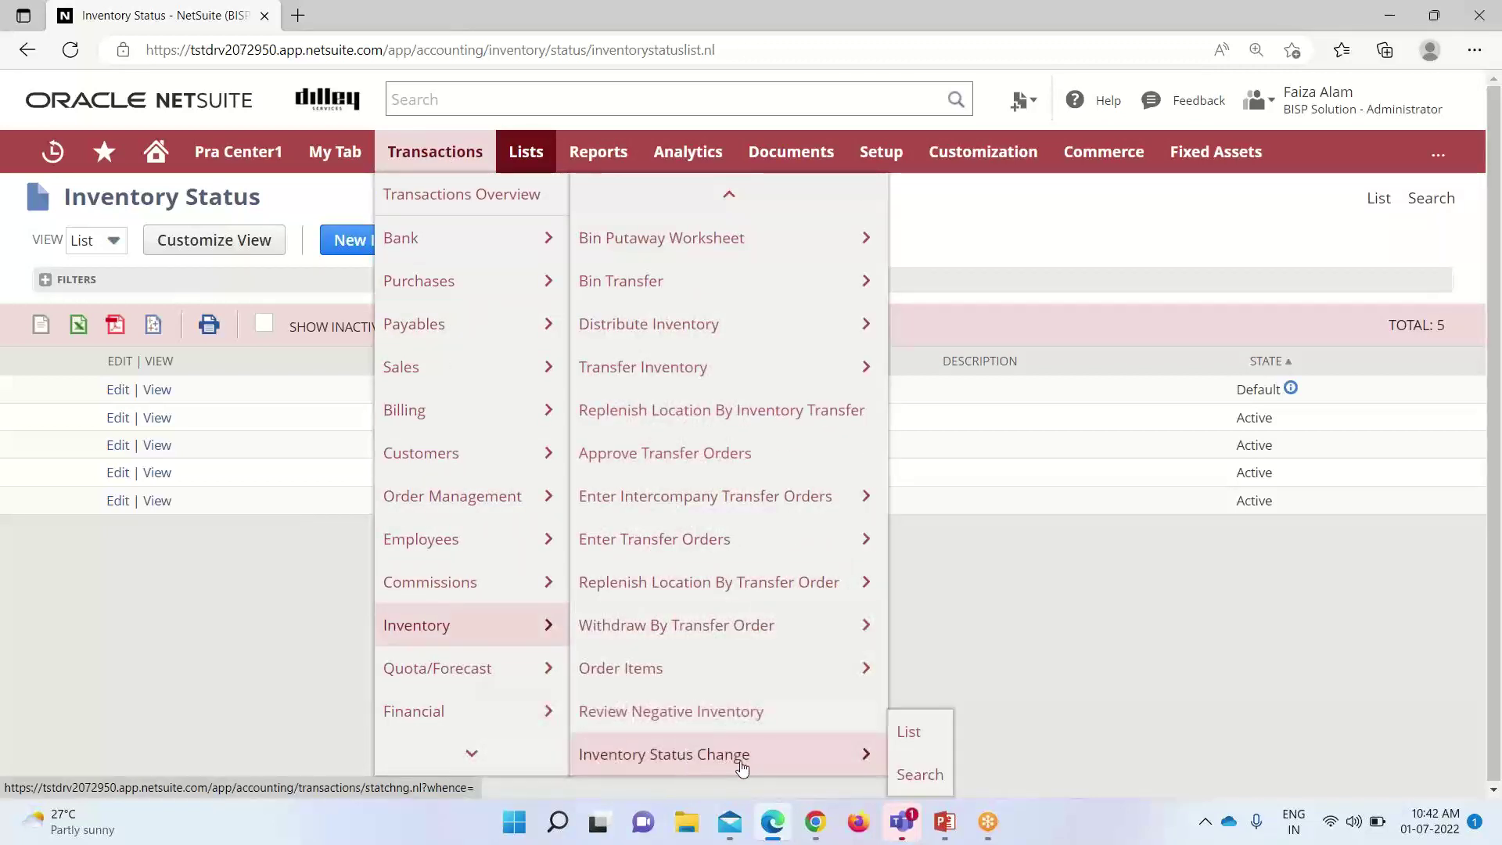
pyautogui.click(819, 761)
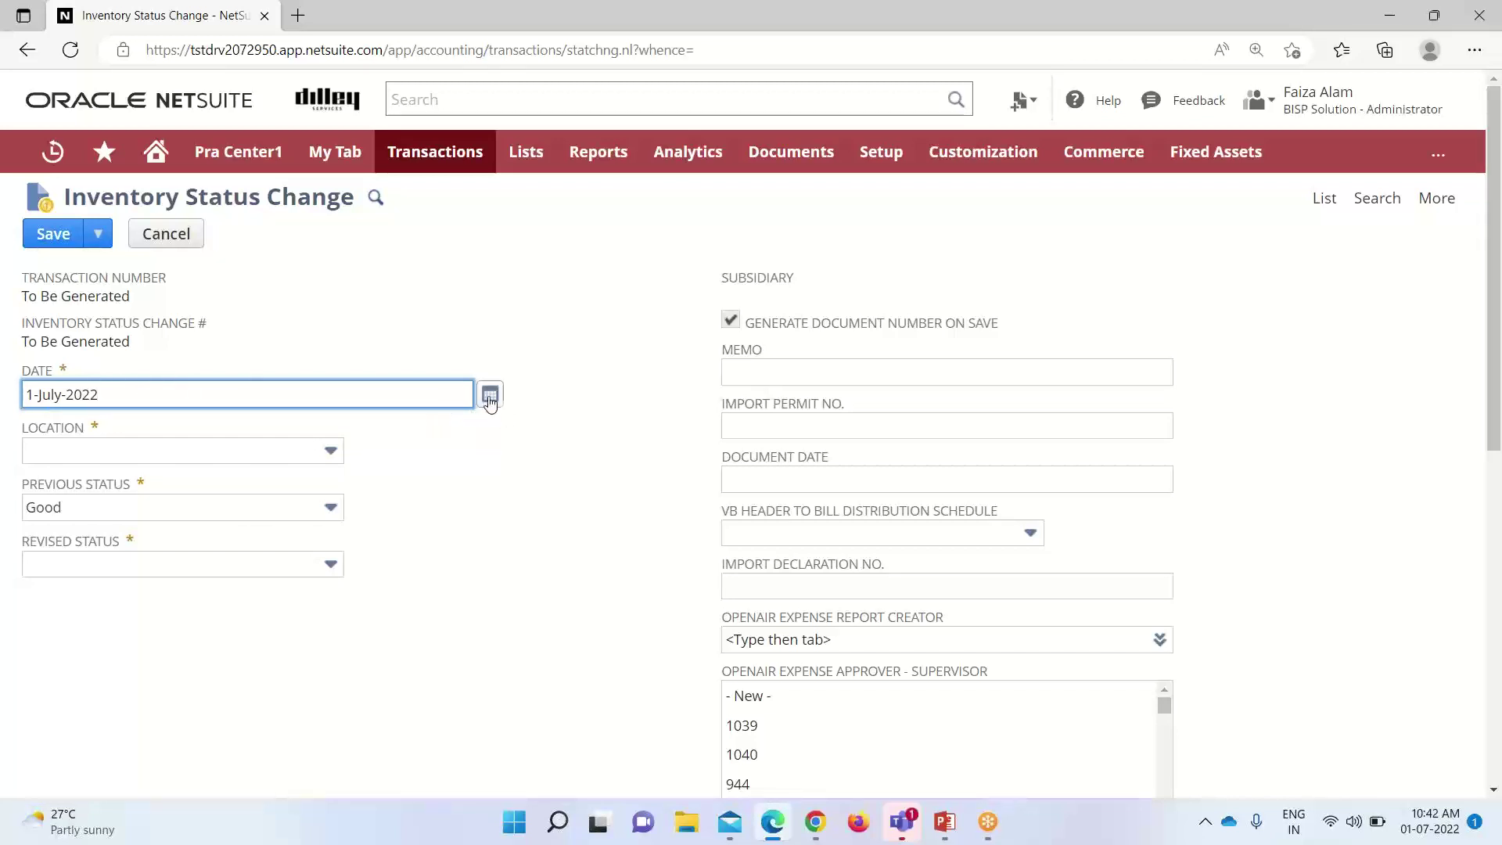
# Set Location to 11 Canadian Warehouse and Revised Status to Damaged
pyautogui.click(331, 457)
pyautogui.scroll(-4, 325, 524)
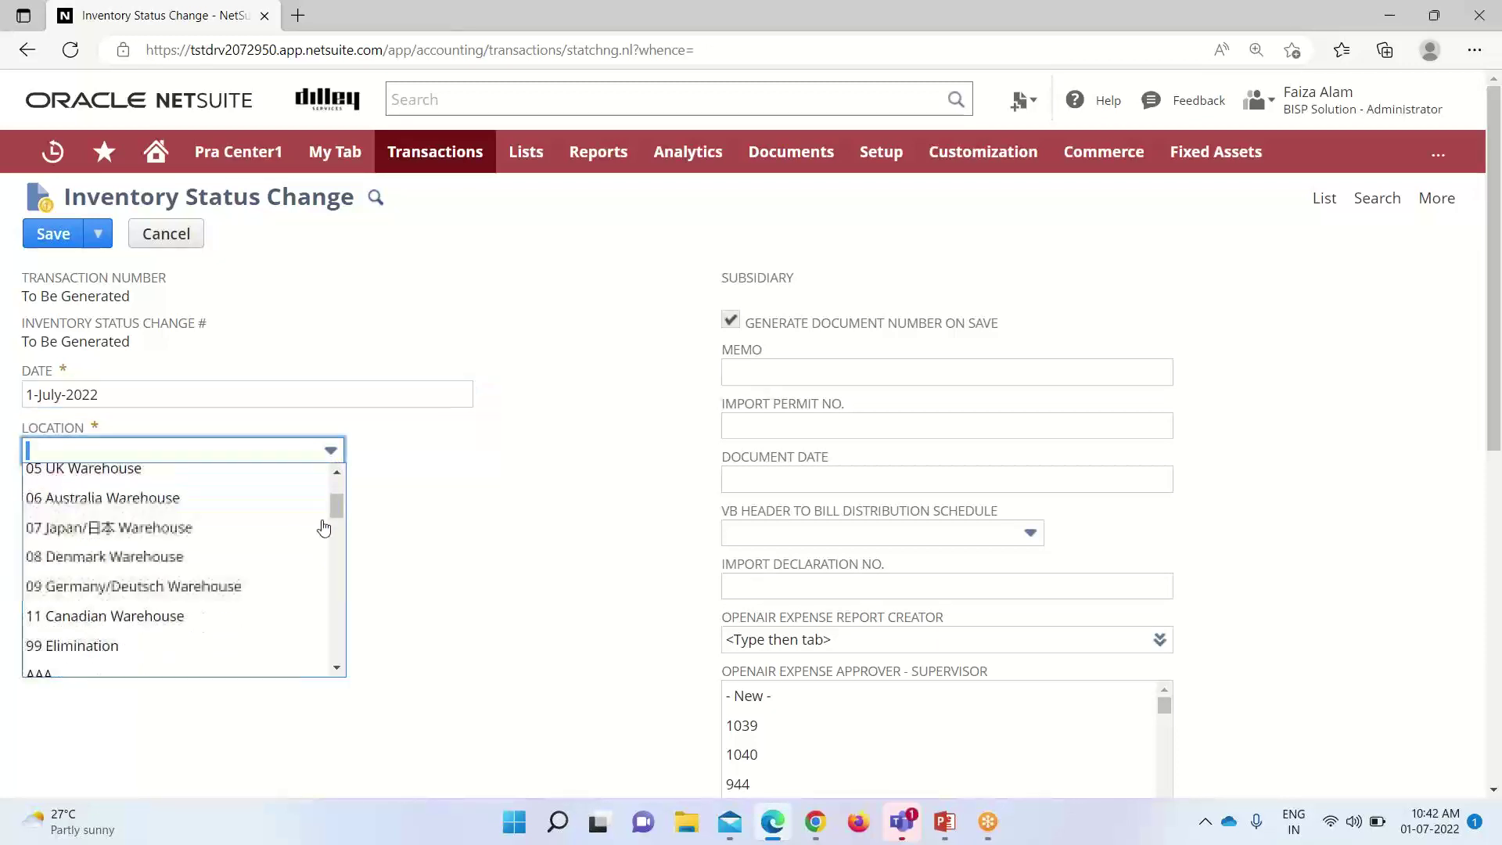
pyautogui.click(270, 617)
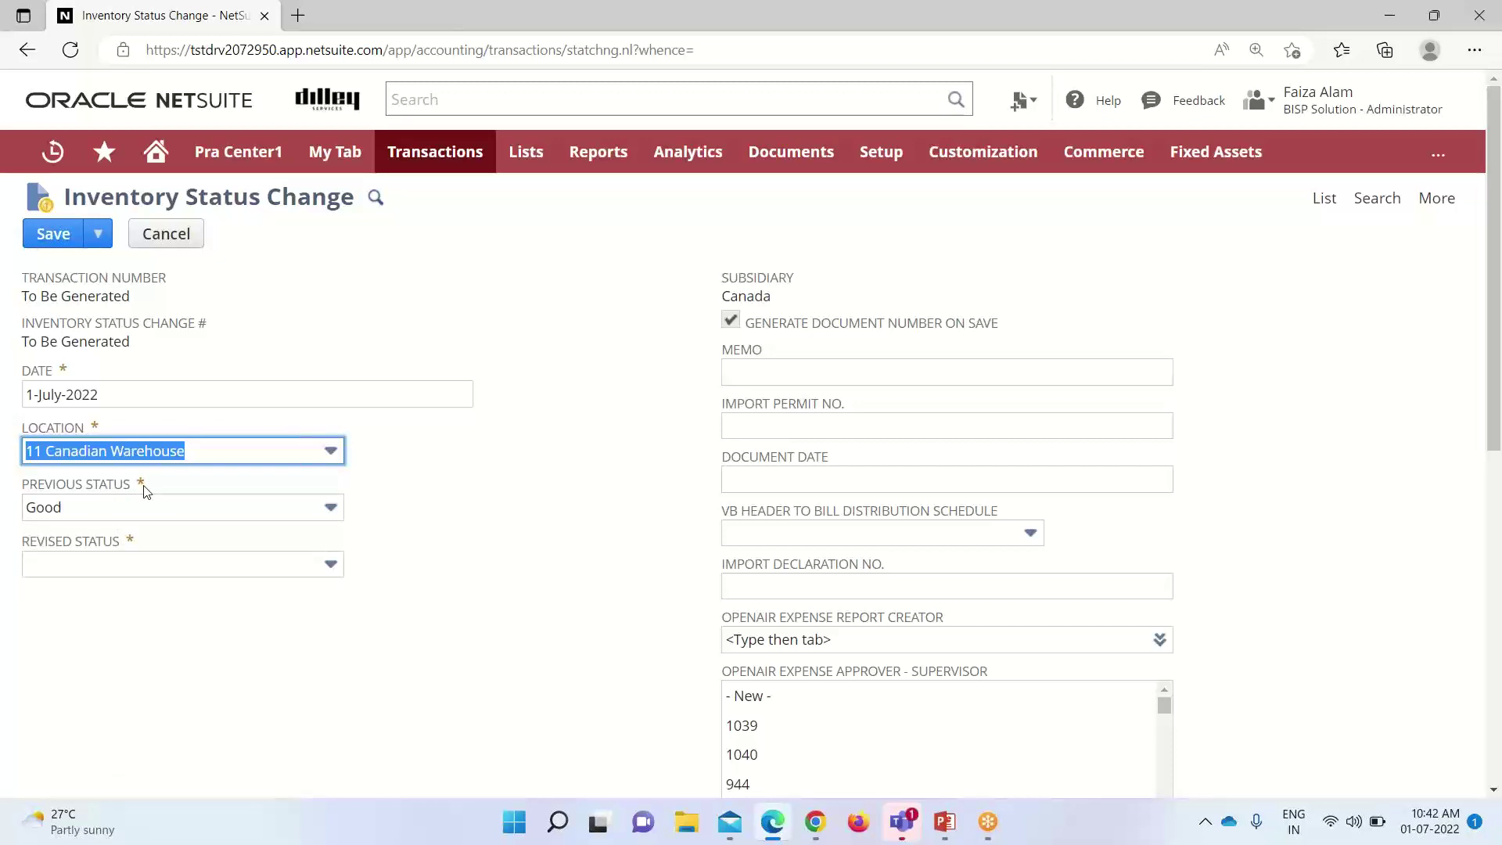
pyautogui.click(330, 566)
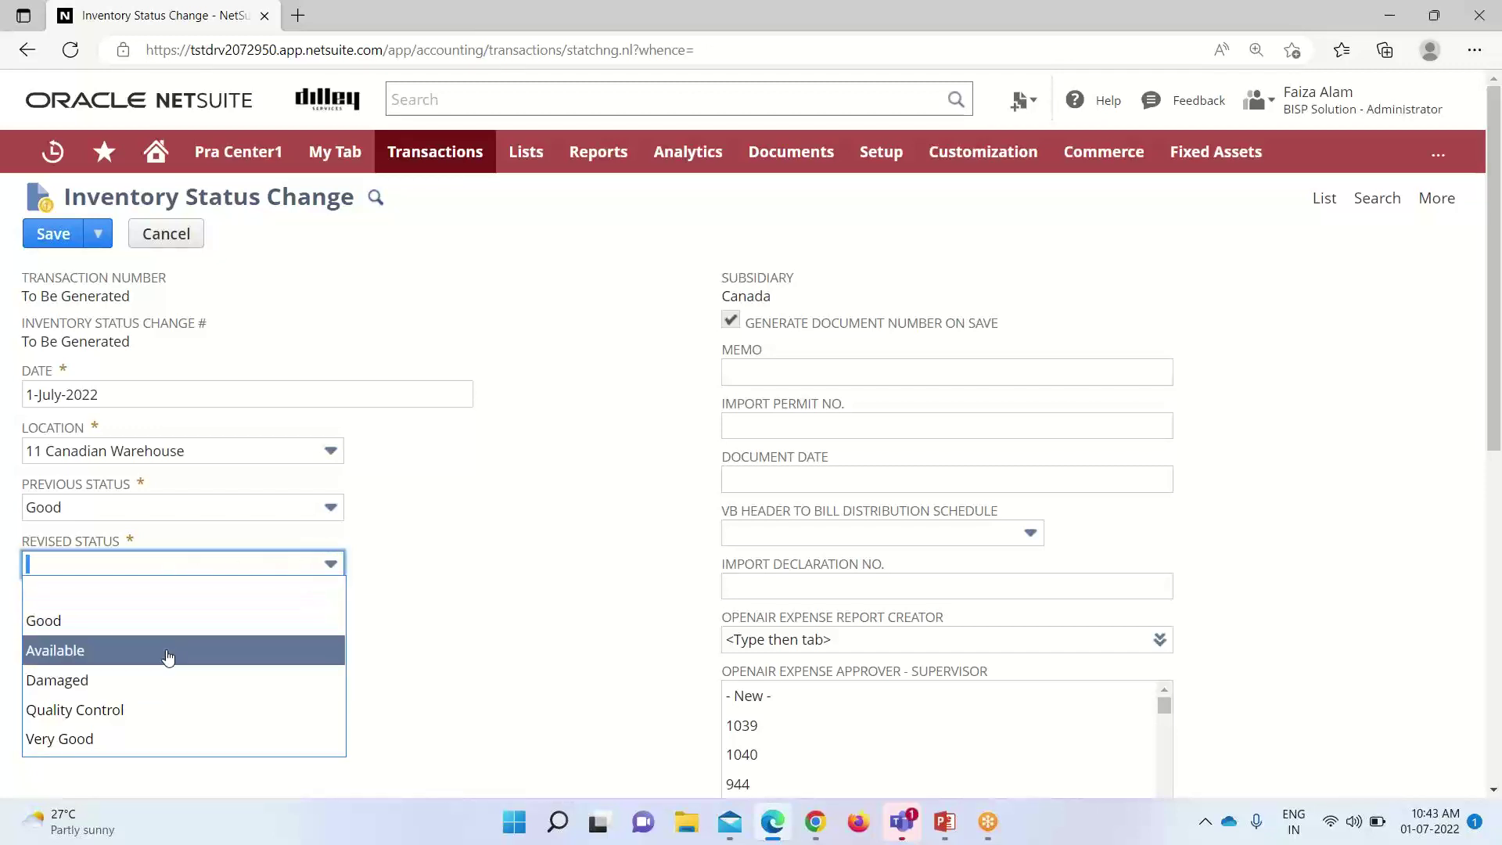
pyautogui.click(176, 676)
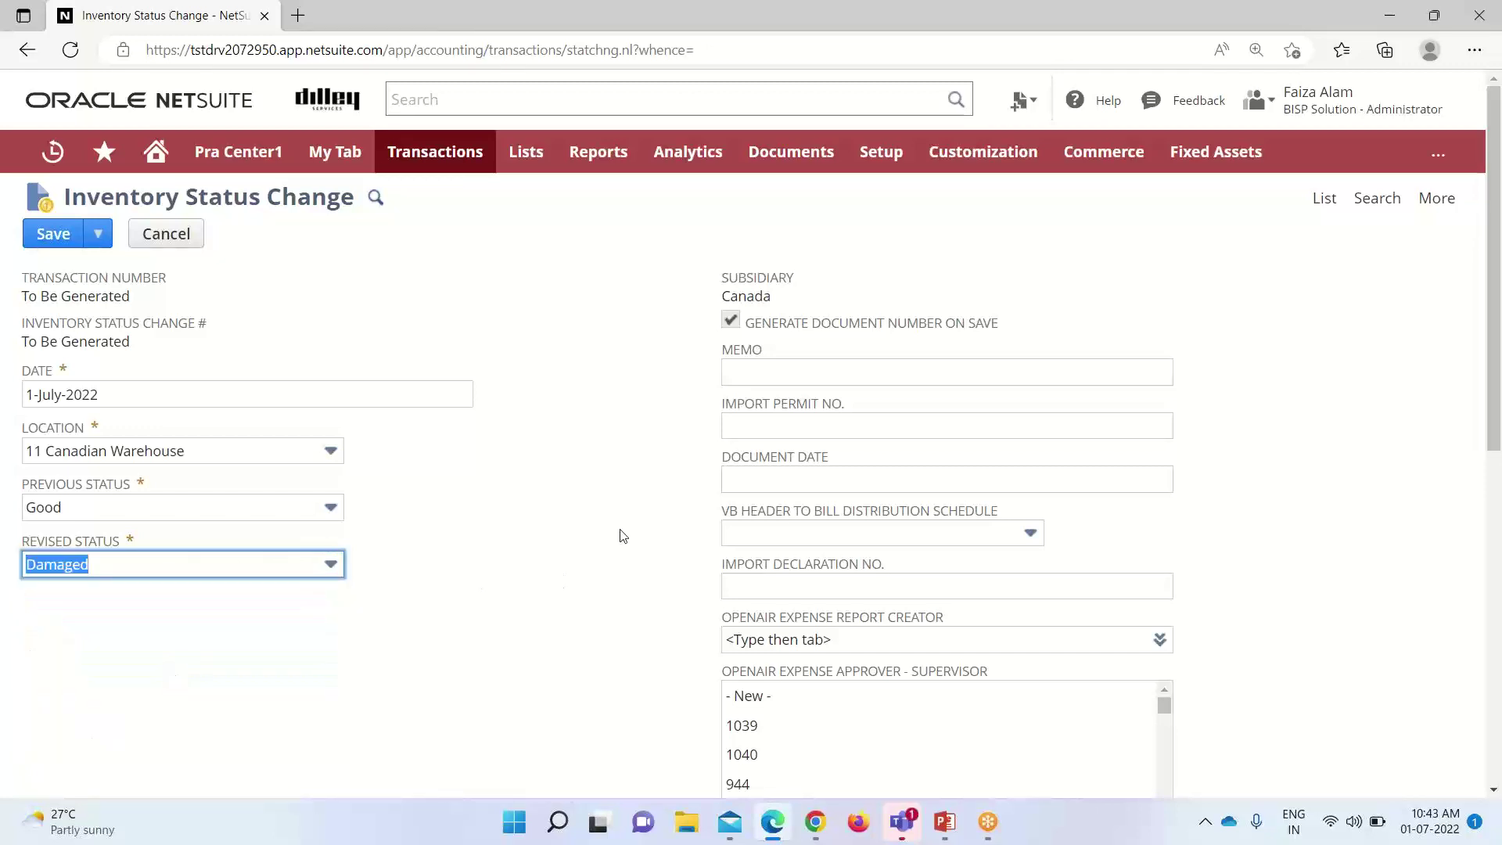
pyautogui.scroll(-8, 595, 491)
pyautogui.scroll(5, 594, 496)
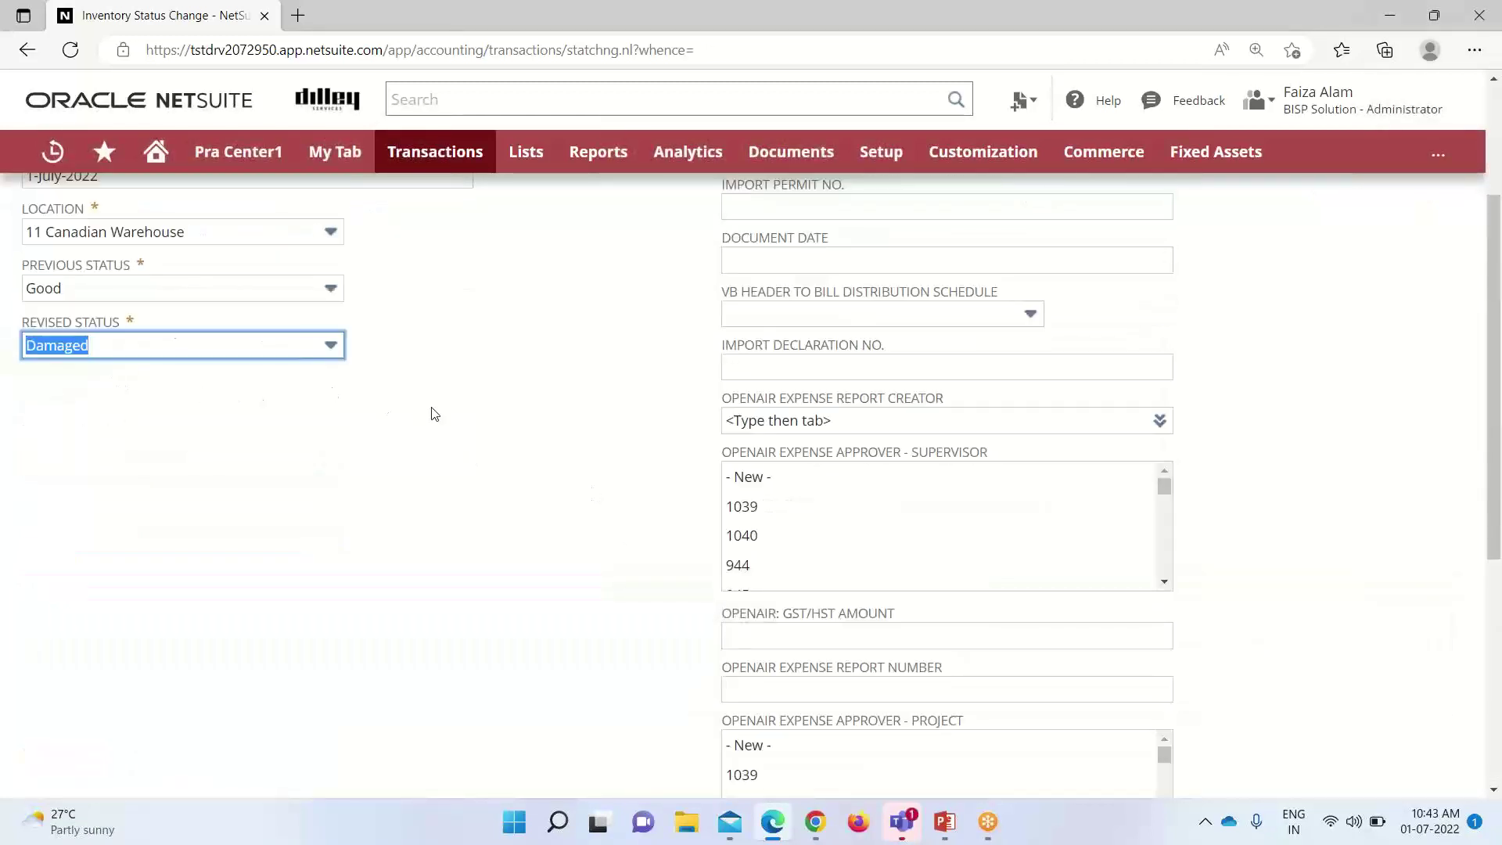
pyautogui.scroll(3, 430, 415)
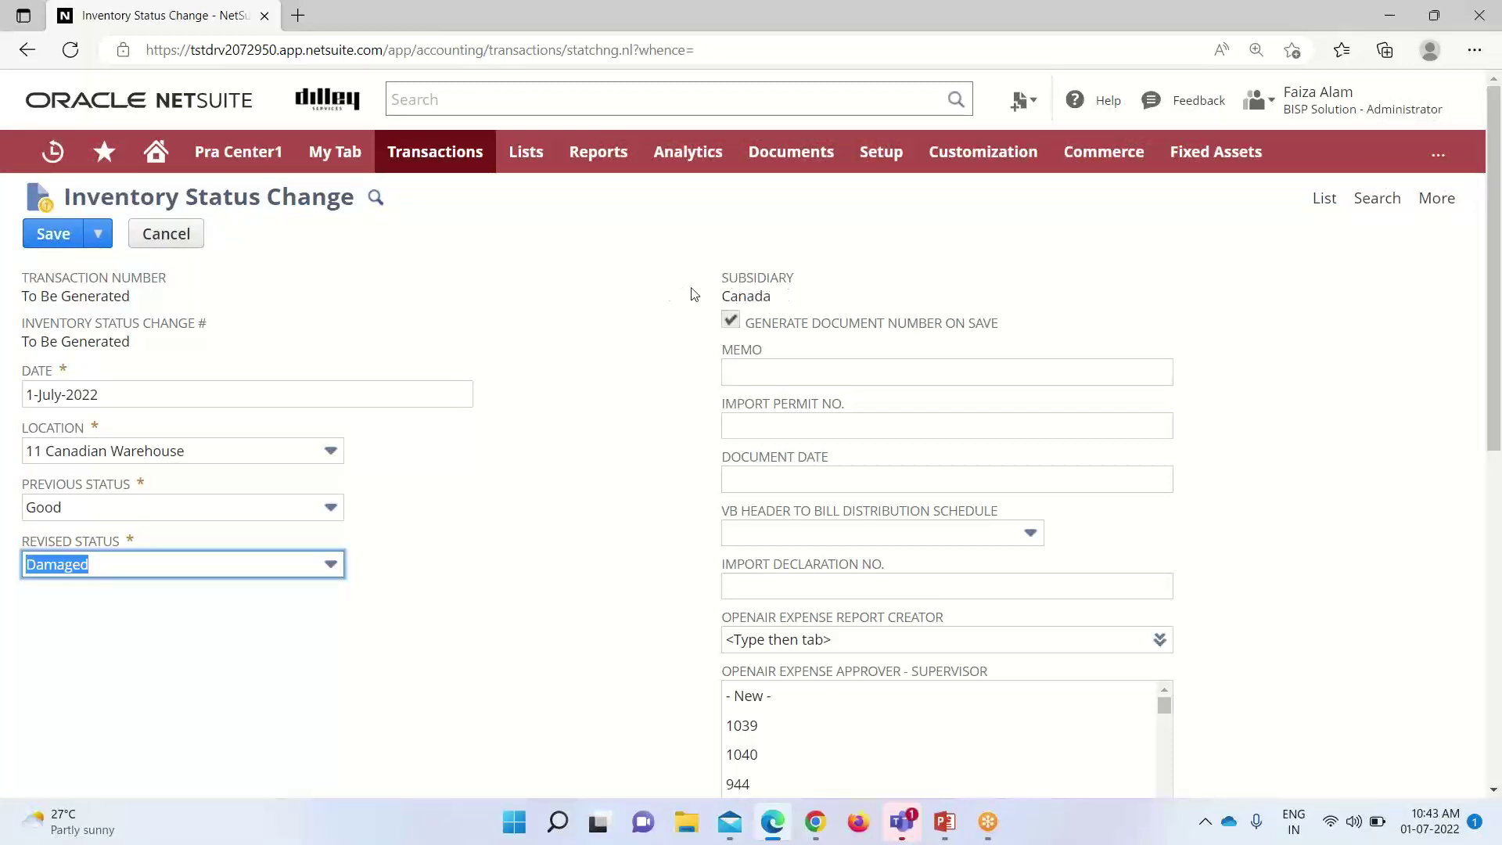
pyautogui.scroll(-7, 435, 436)
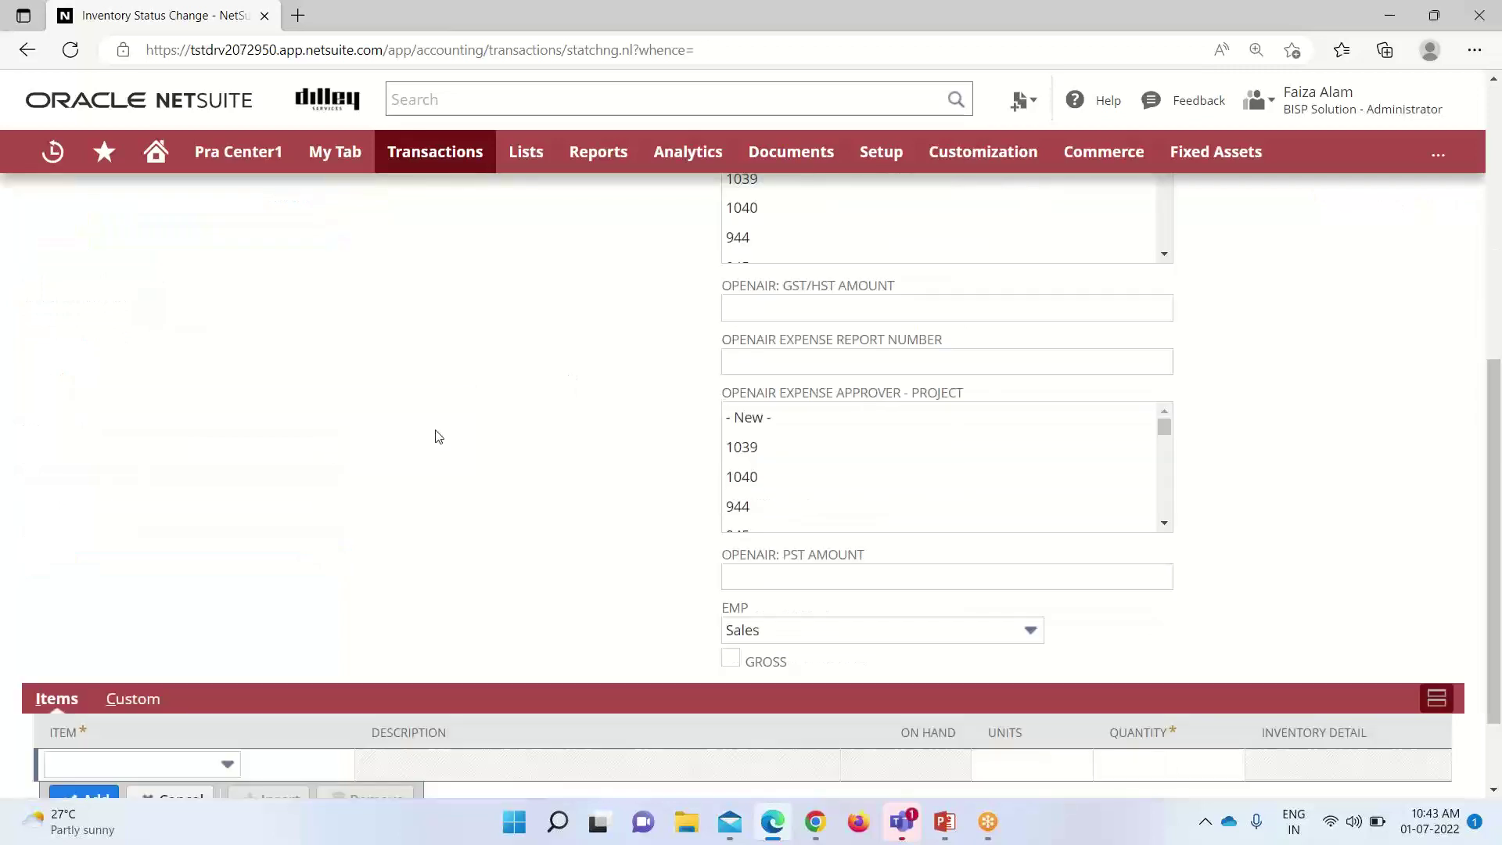
pyautogui.scroll(-2, 438, 437)
pyautogui.scroll(2, 516, 401)
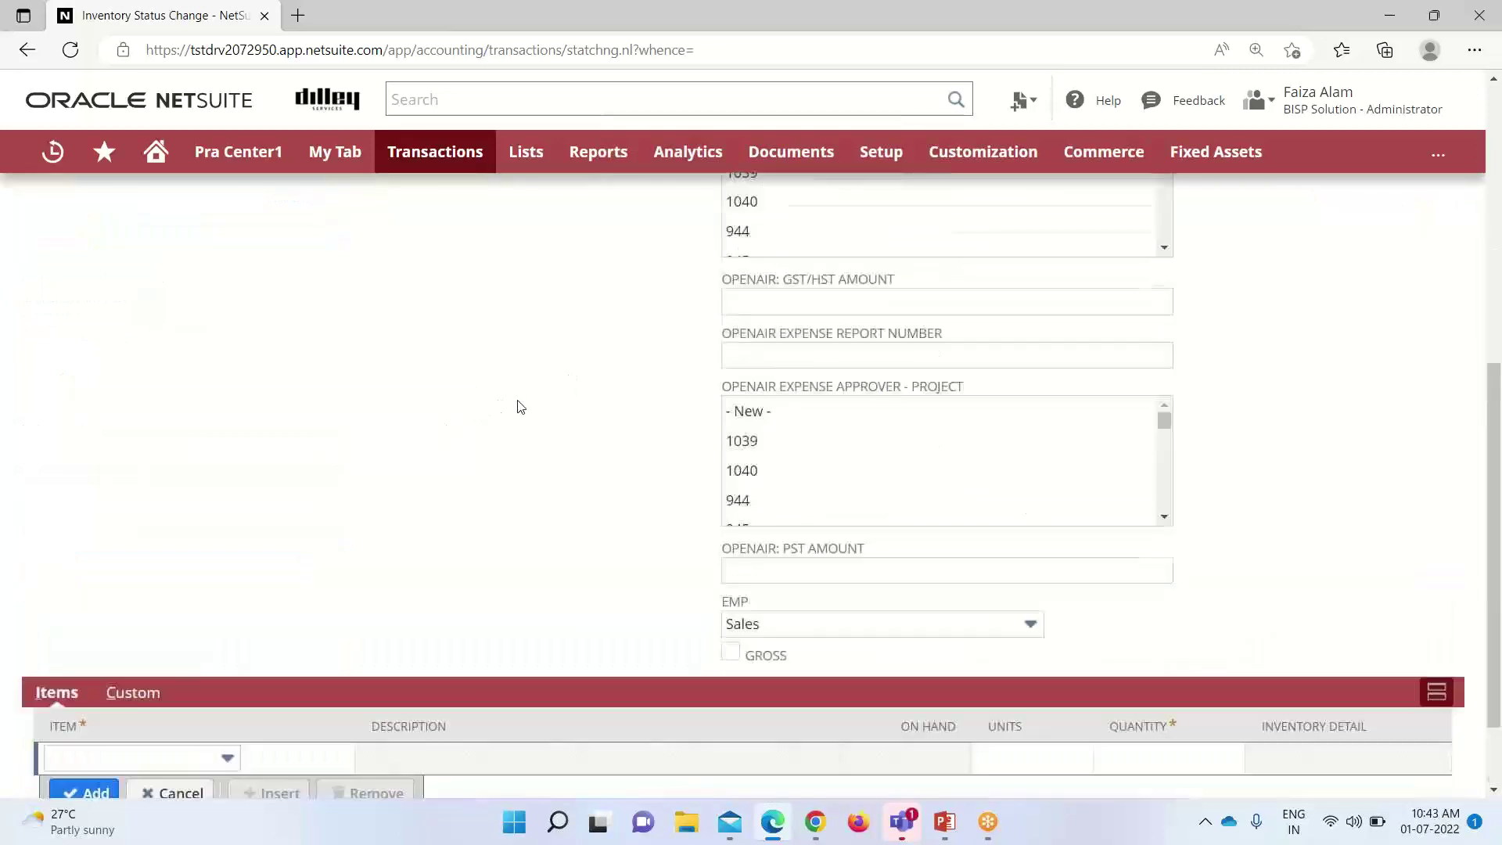
pyautogui.scroll(-2, 519, 405)
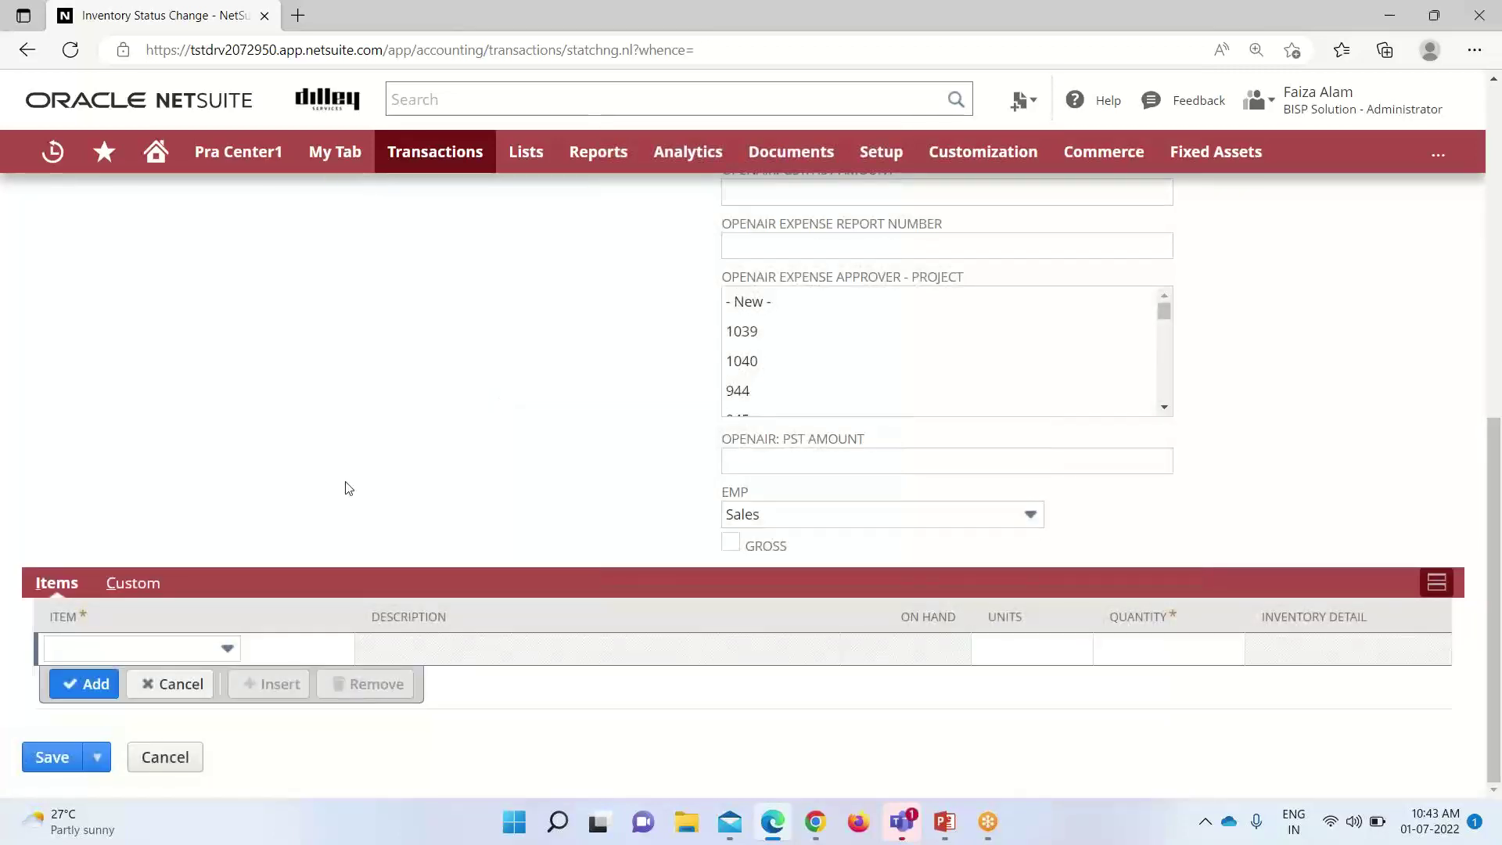
# Add LED Monitor0089 with quantity 2 and open its inventory detail
pyautogui.click(226, 650)
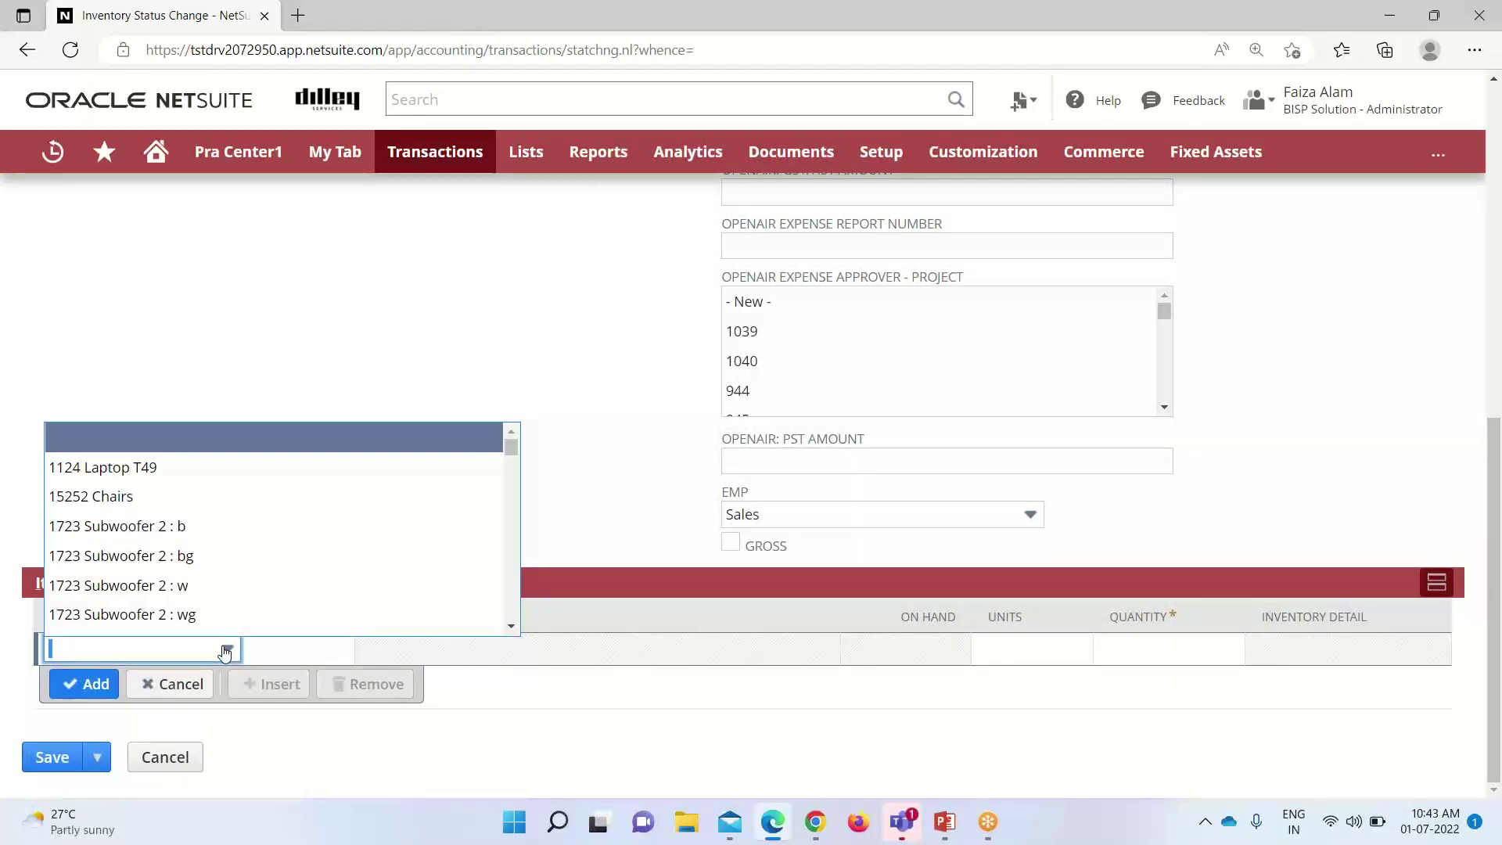
pyautogui.write('le')
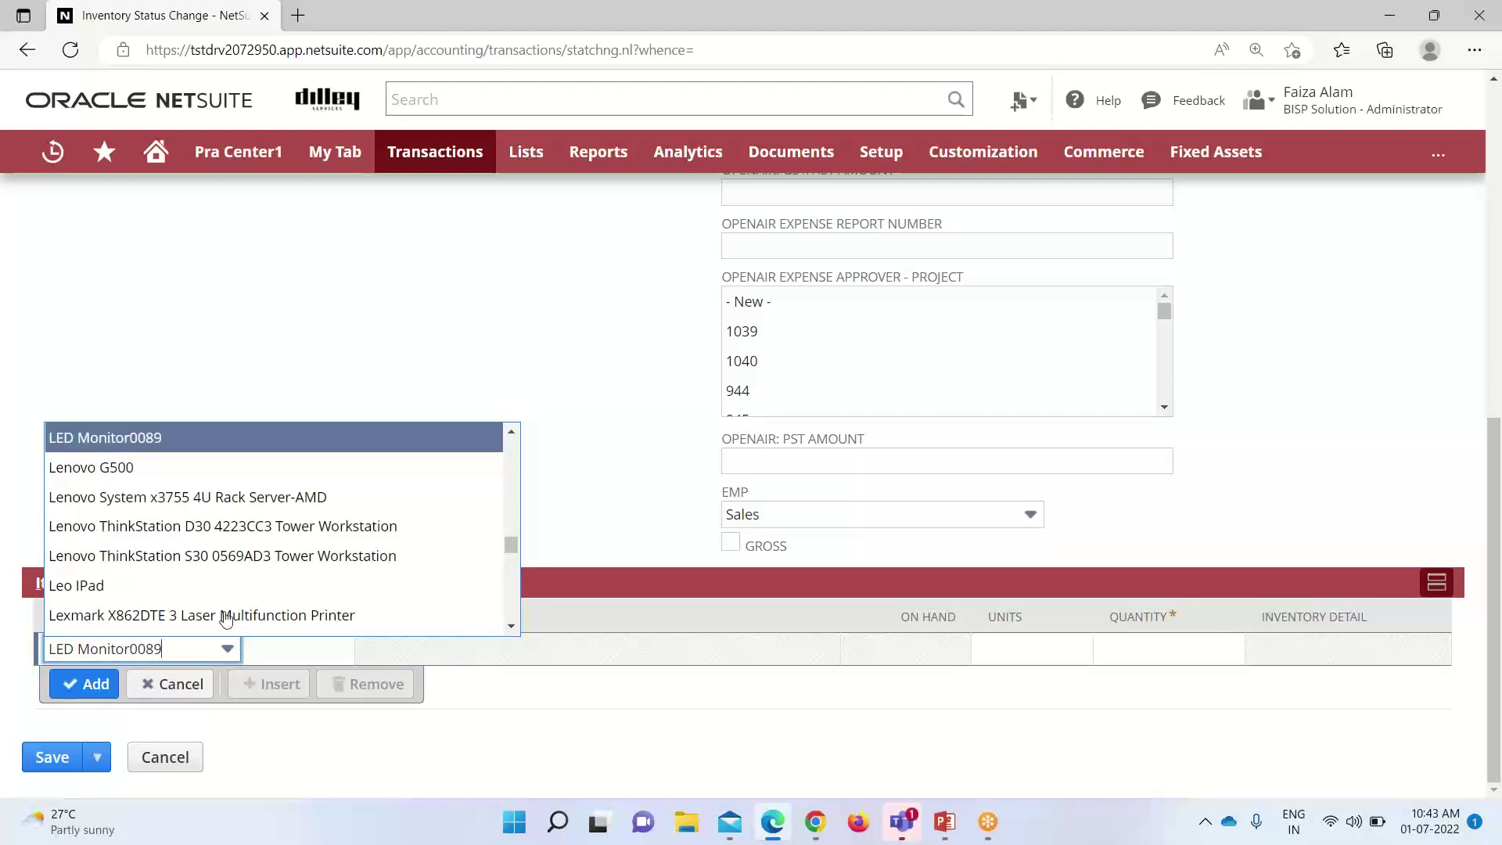
pyautogui.click(153, 439)
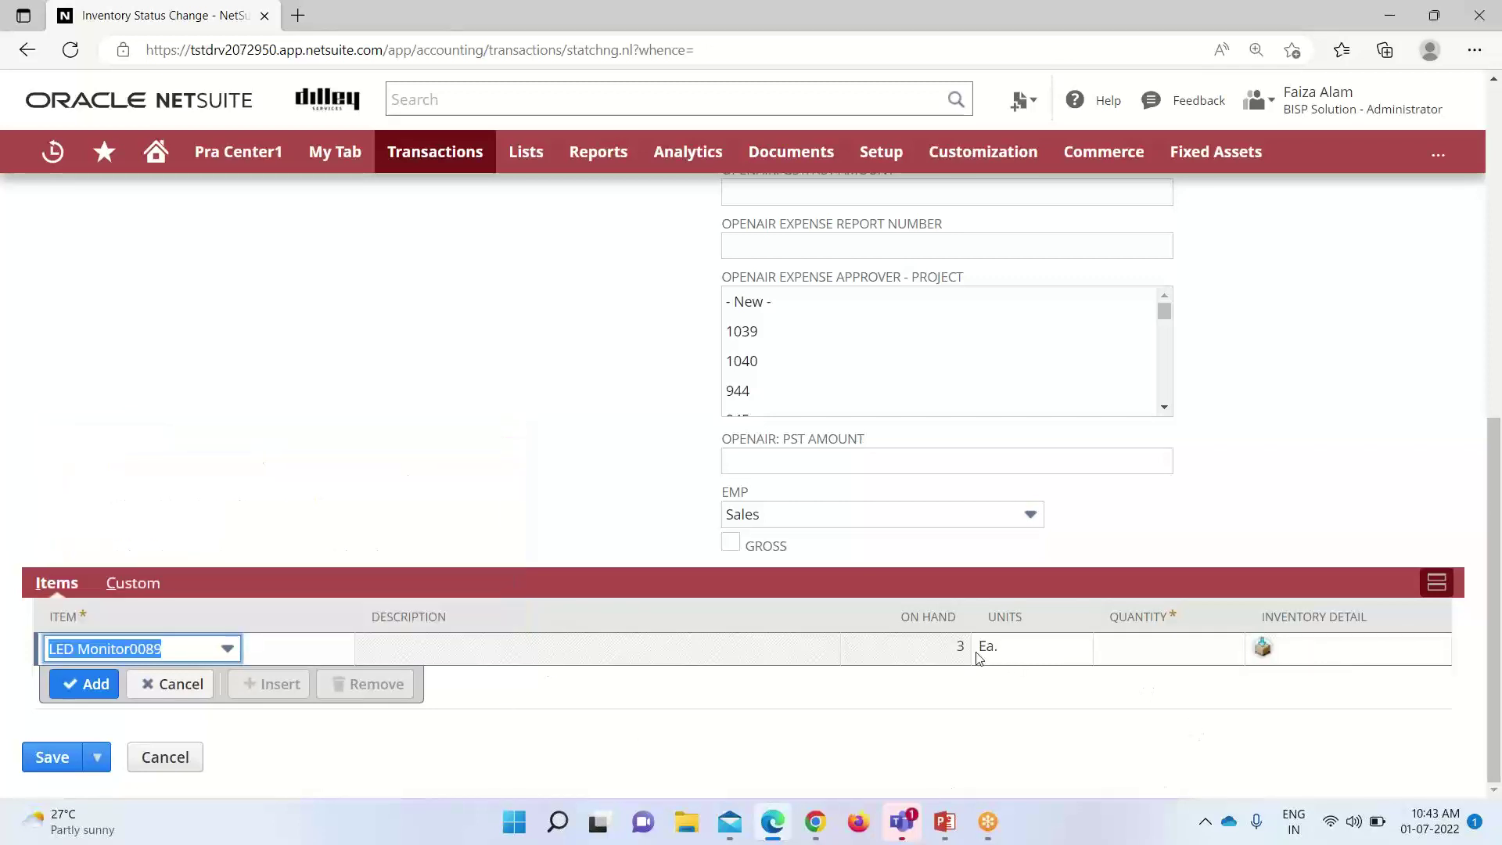
pyautogui.click(1147, 655)
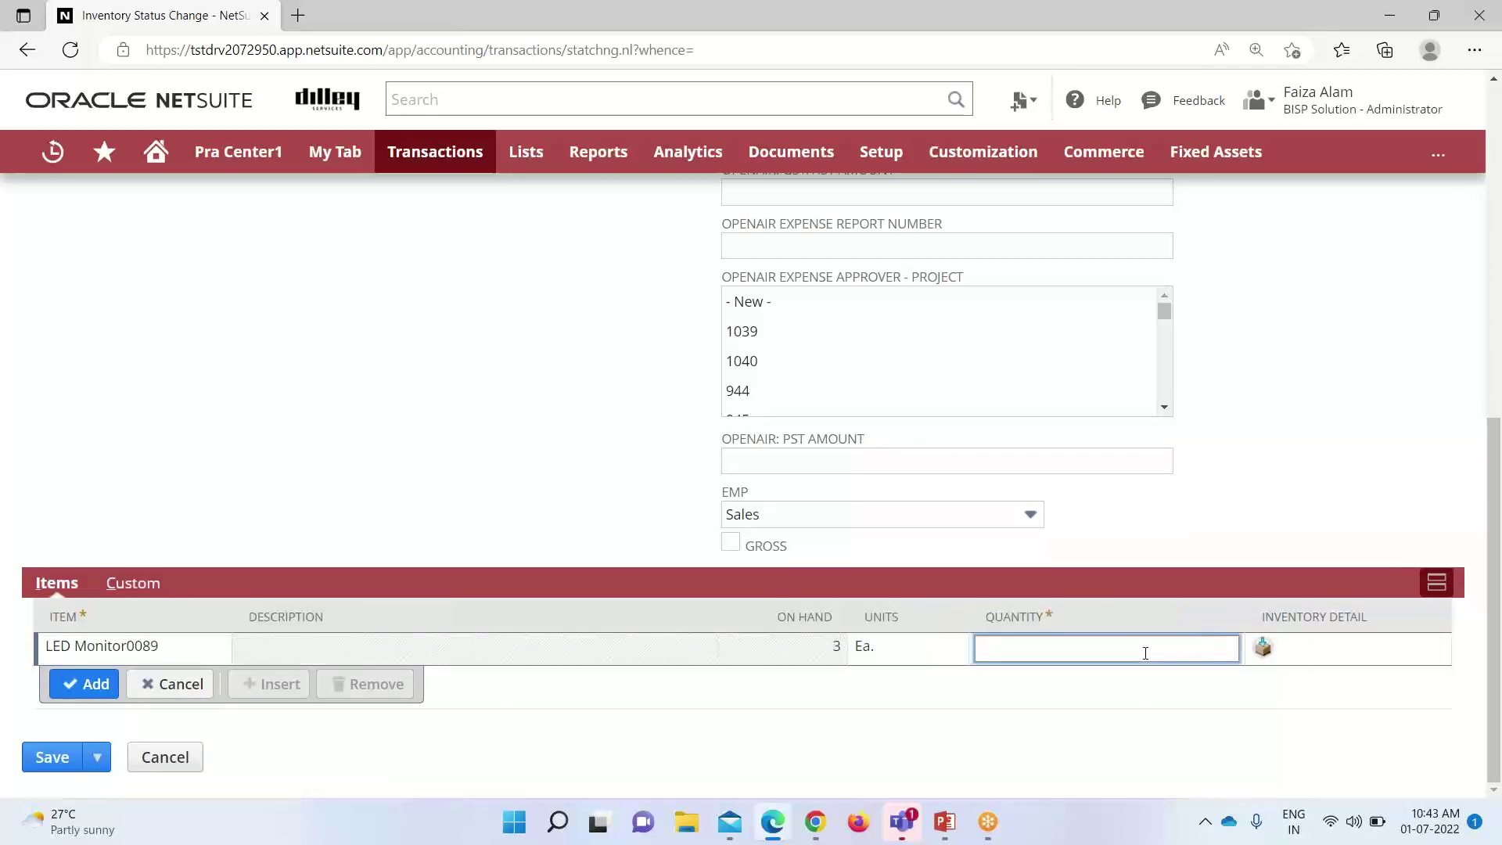
pyautogui.write('2')
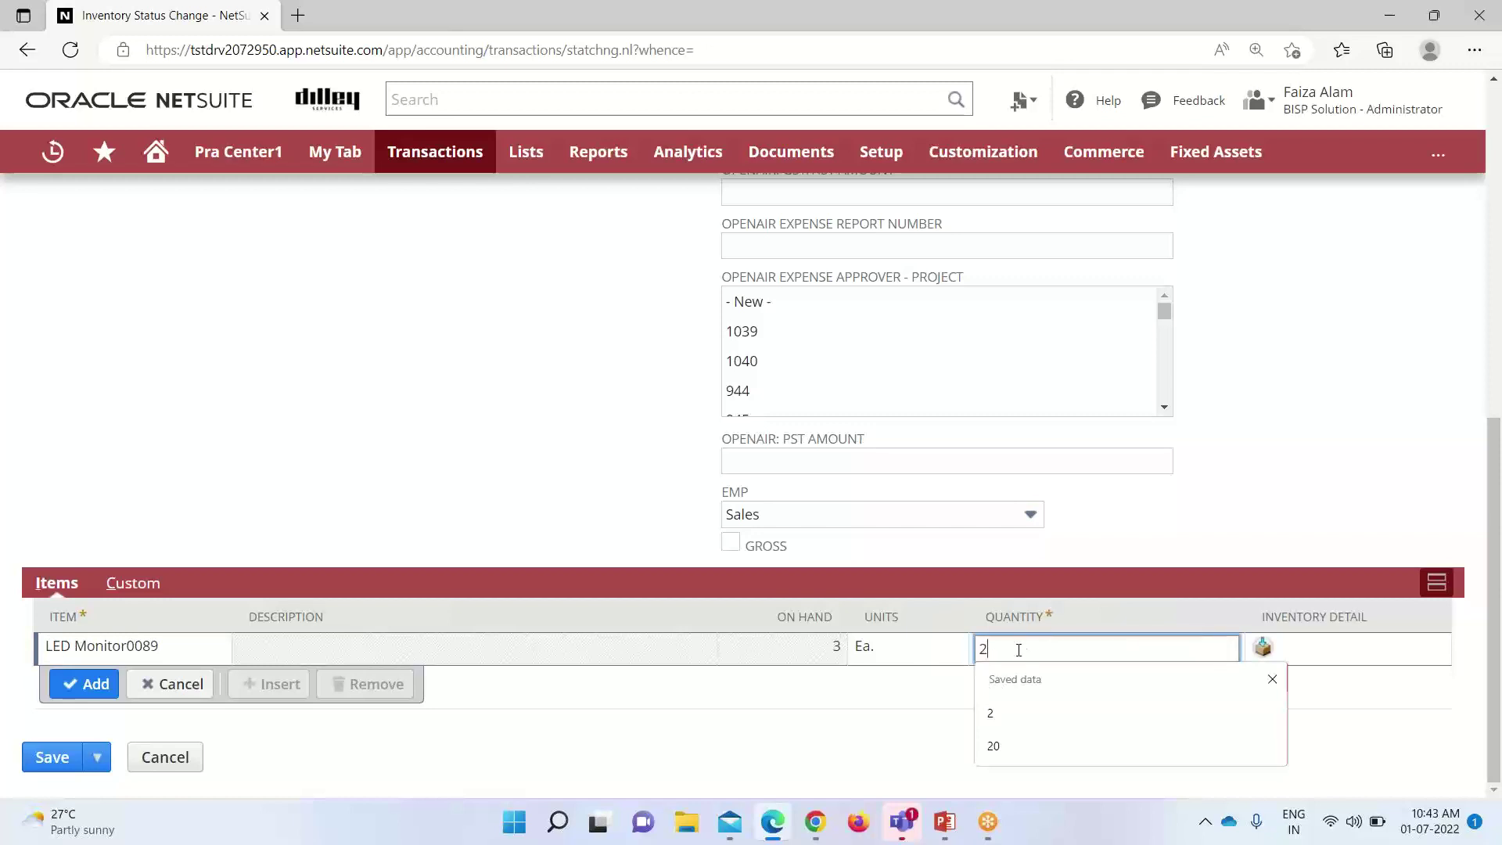
pyautogui.click(1264, 650)
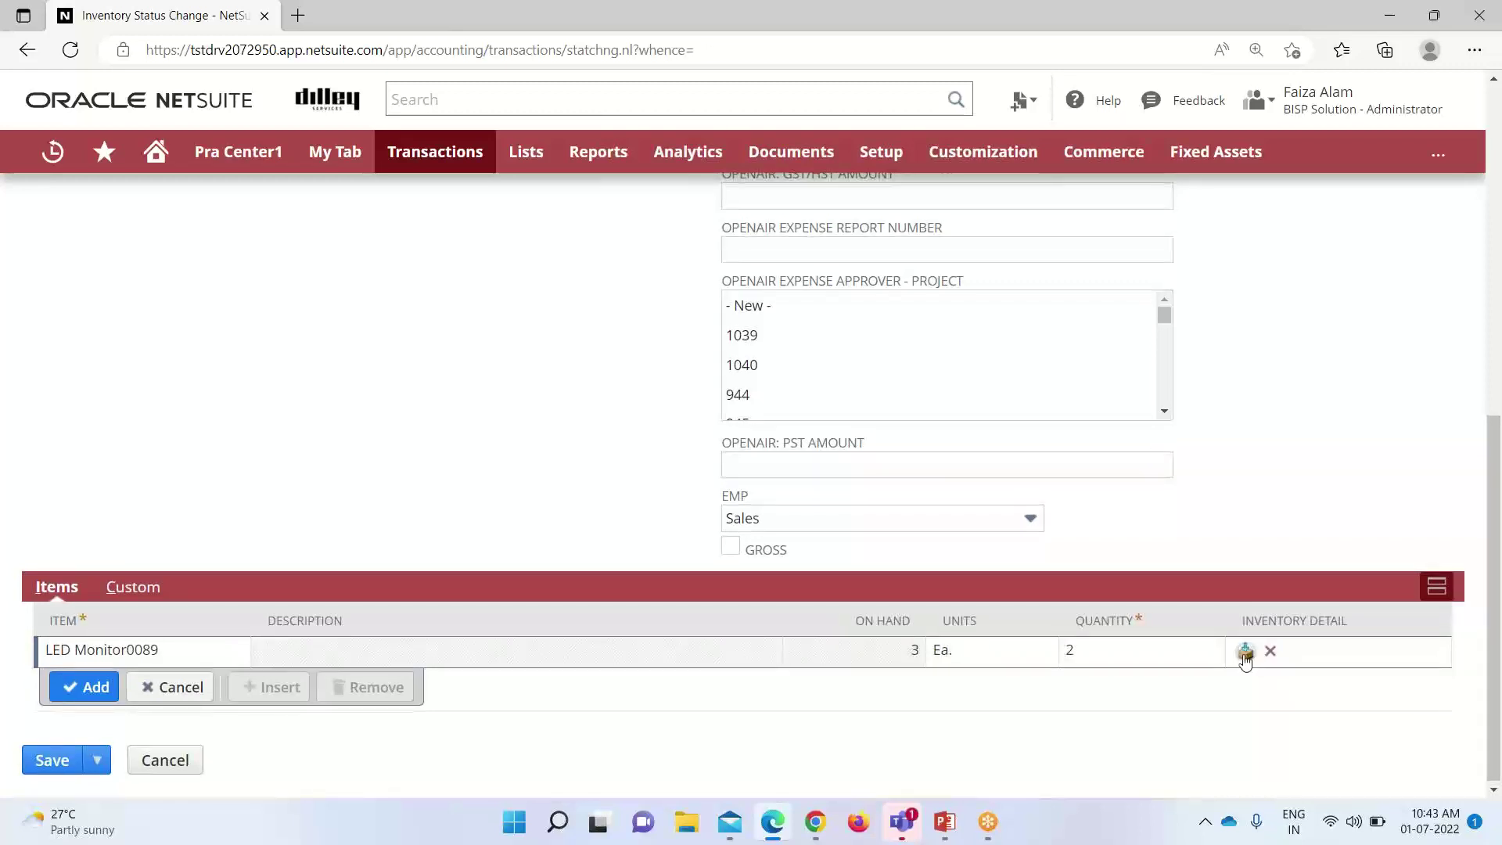
pyautogui.click(1245, 652)
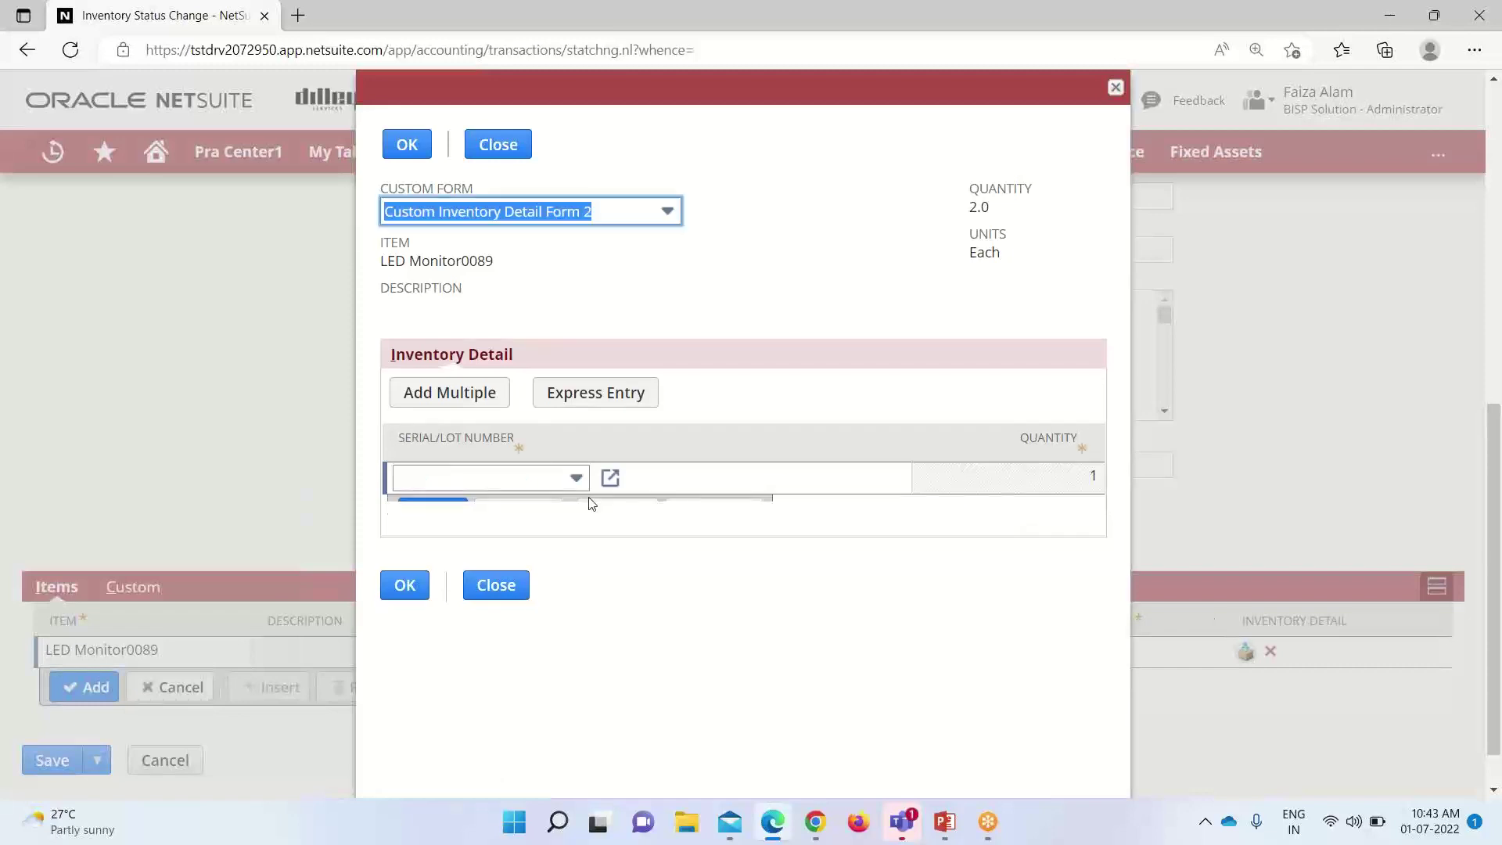
# Add serial numbers 141019 and 141020 to the inventory detail and confirm with OK
pyautogui.click(576, 478)
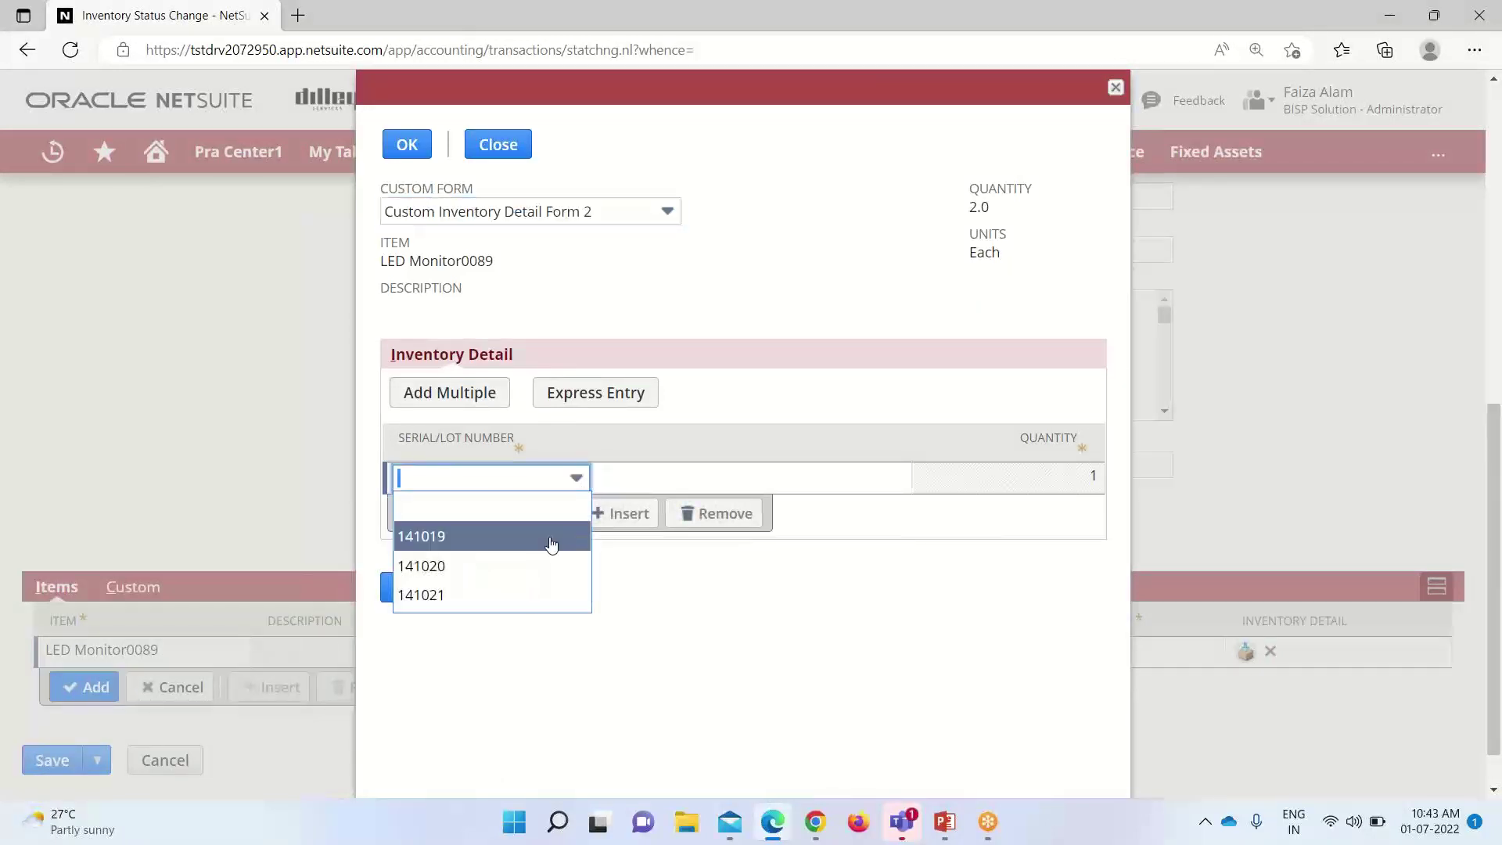
pyautogui.click(549, 537)
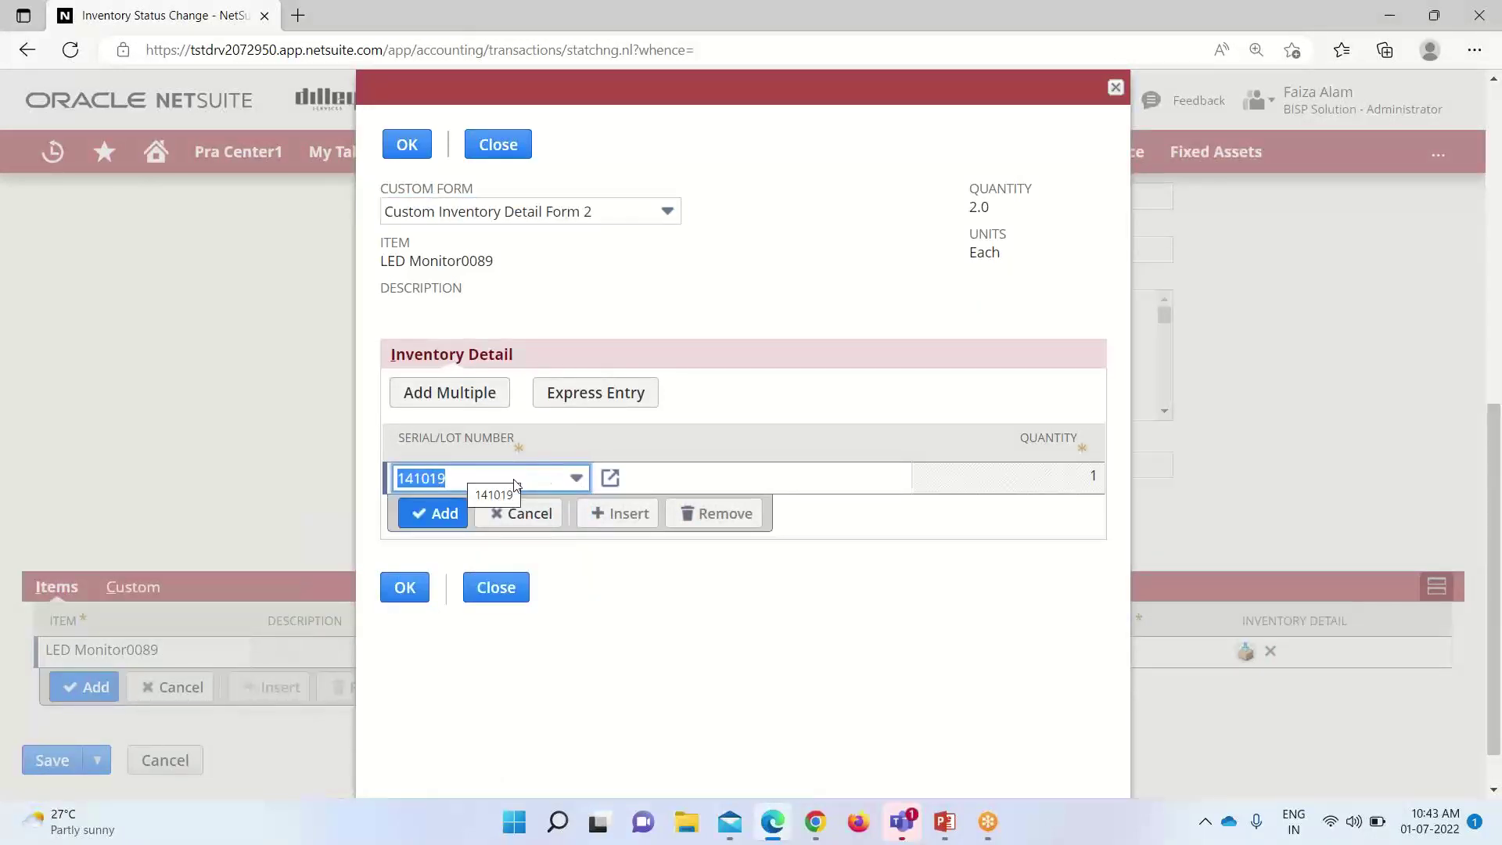
pyautogui.click(423, 512)
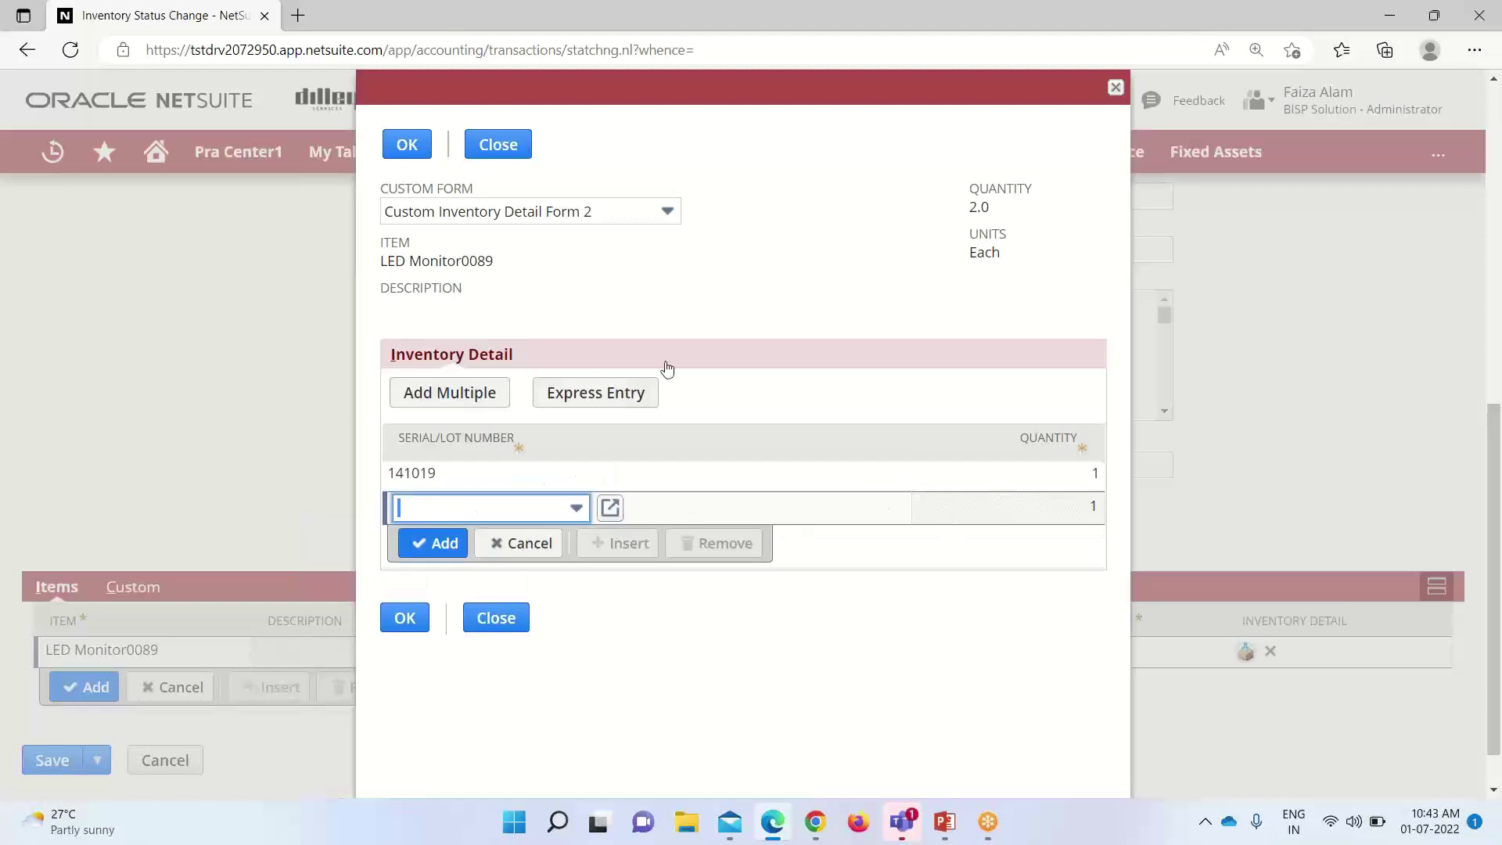
pyautogui.click(575, 509)
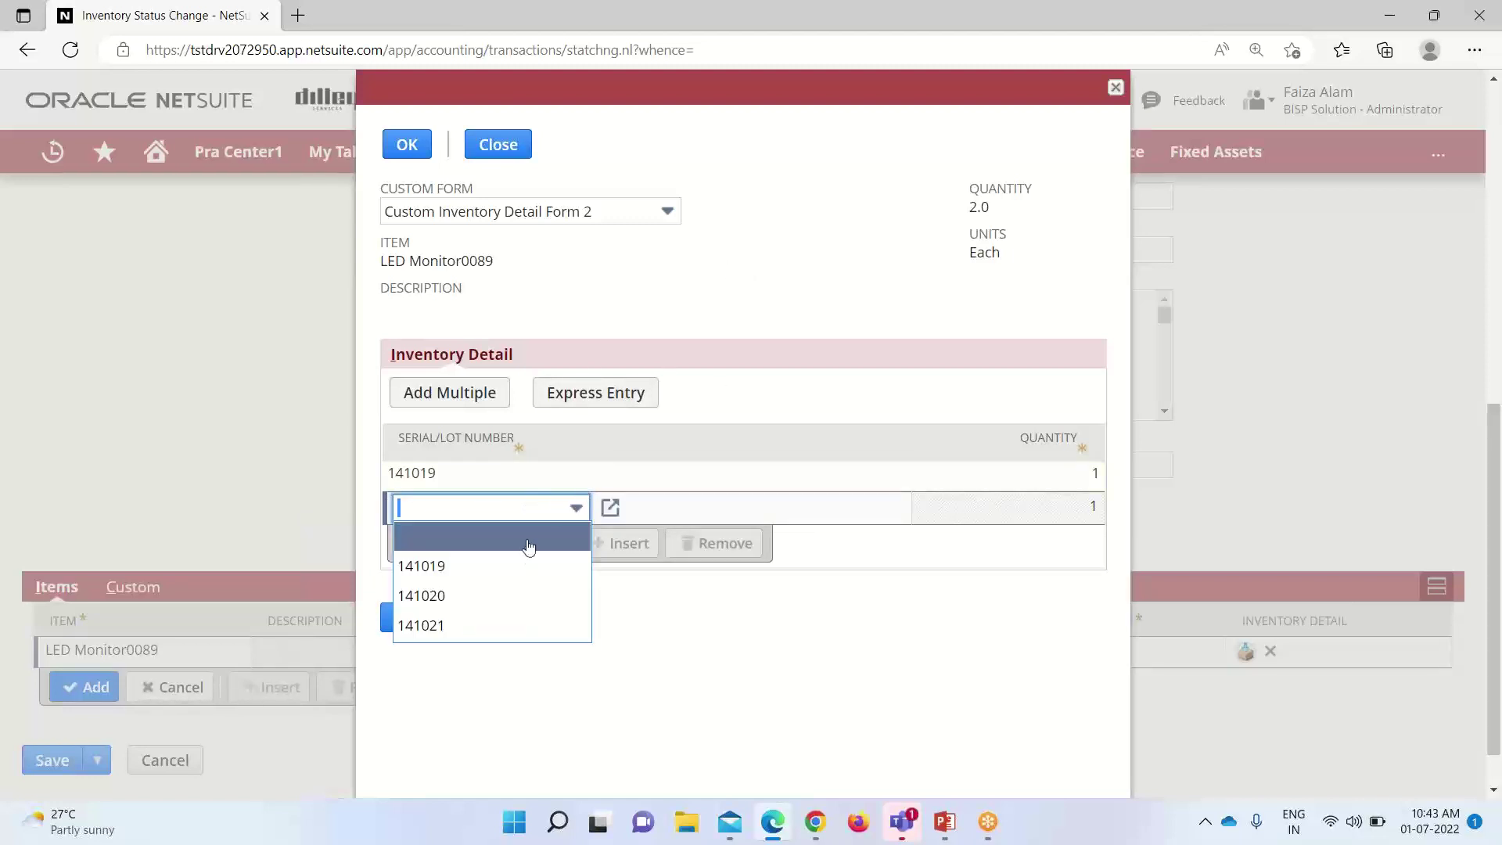
pyautogui.click(516, 593)
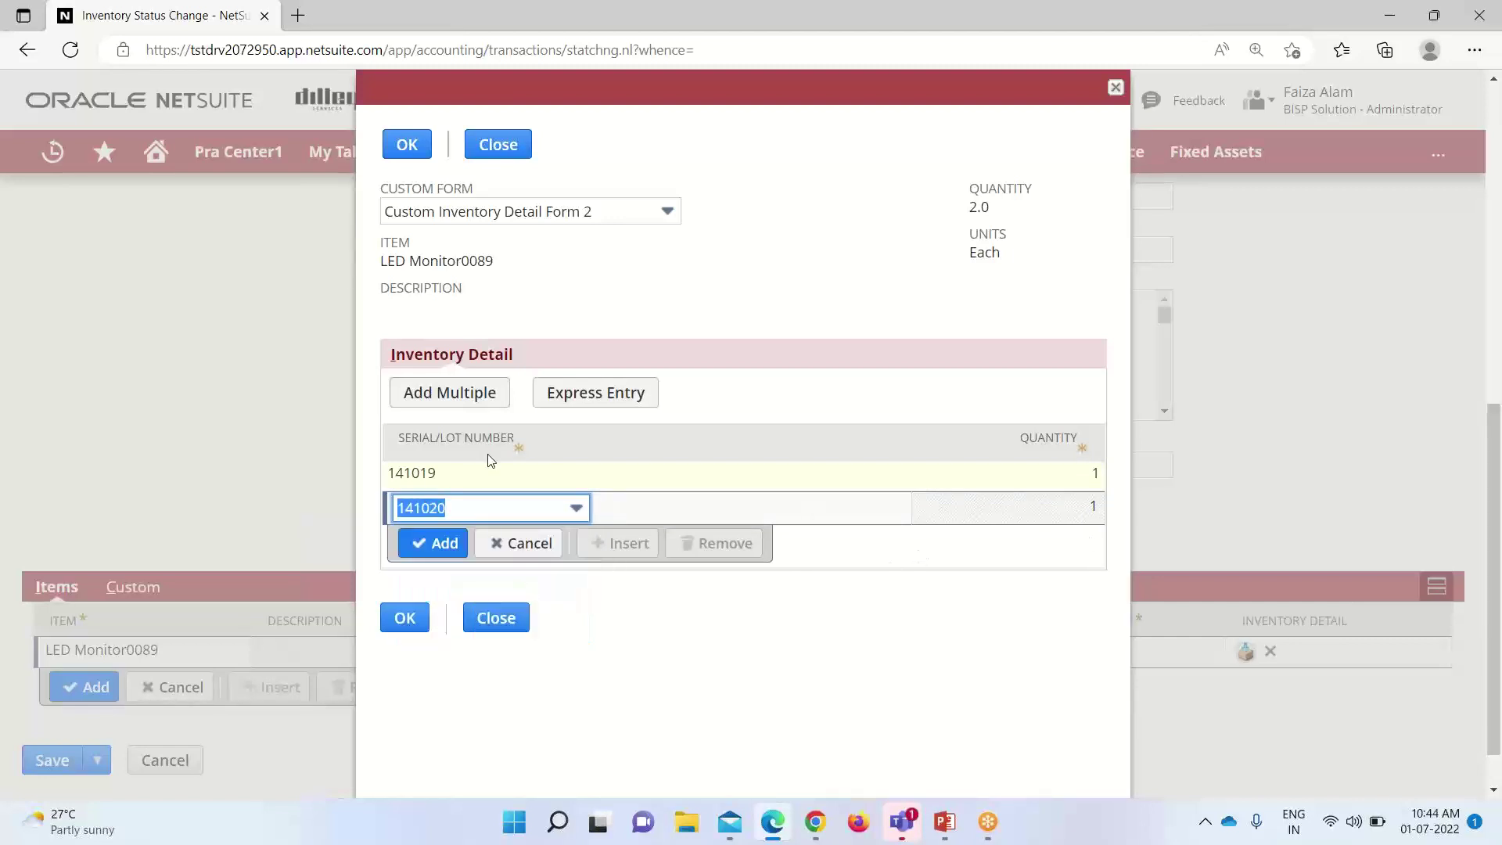
pyautogui.click(418, 543)
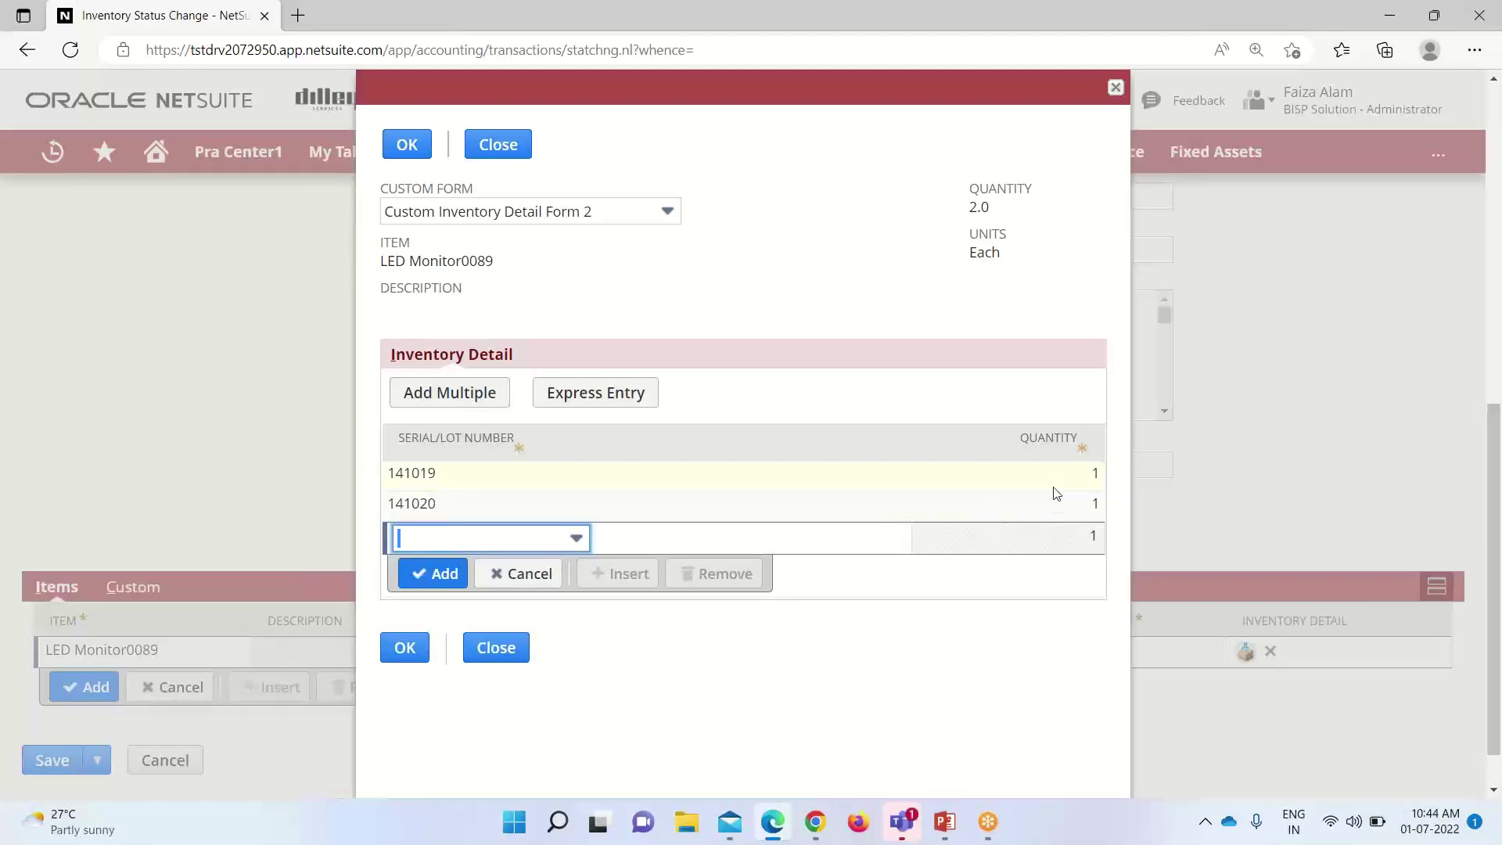
pyautogui.click(407, 144)
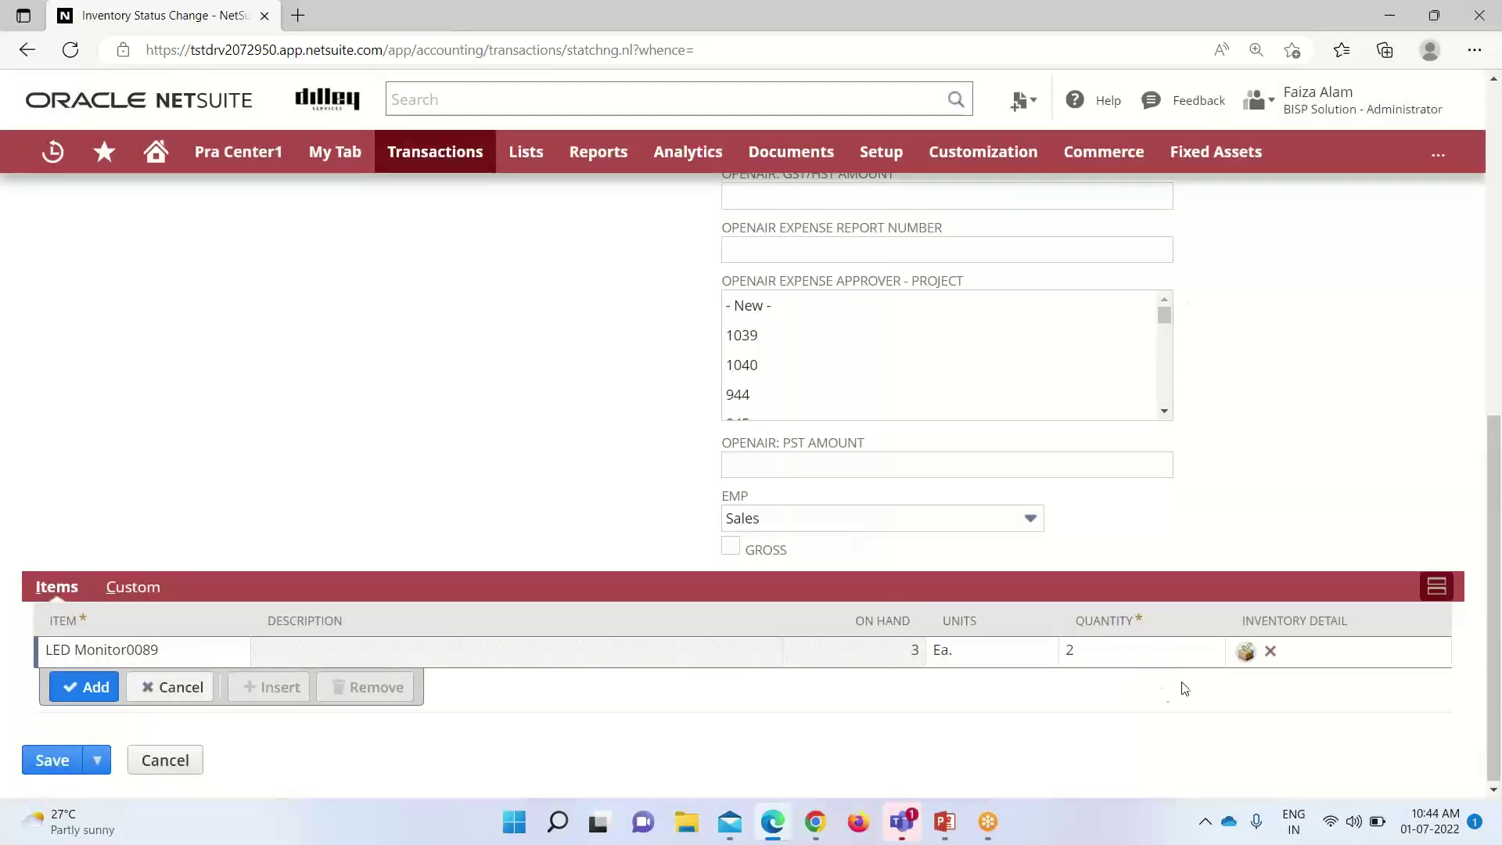
# Add the LED Monitor0089 line, quantity 2, to the Items sublist
pyautogui.click(86, 689)
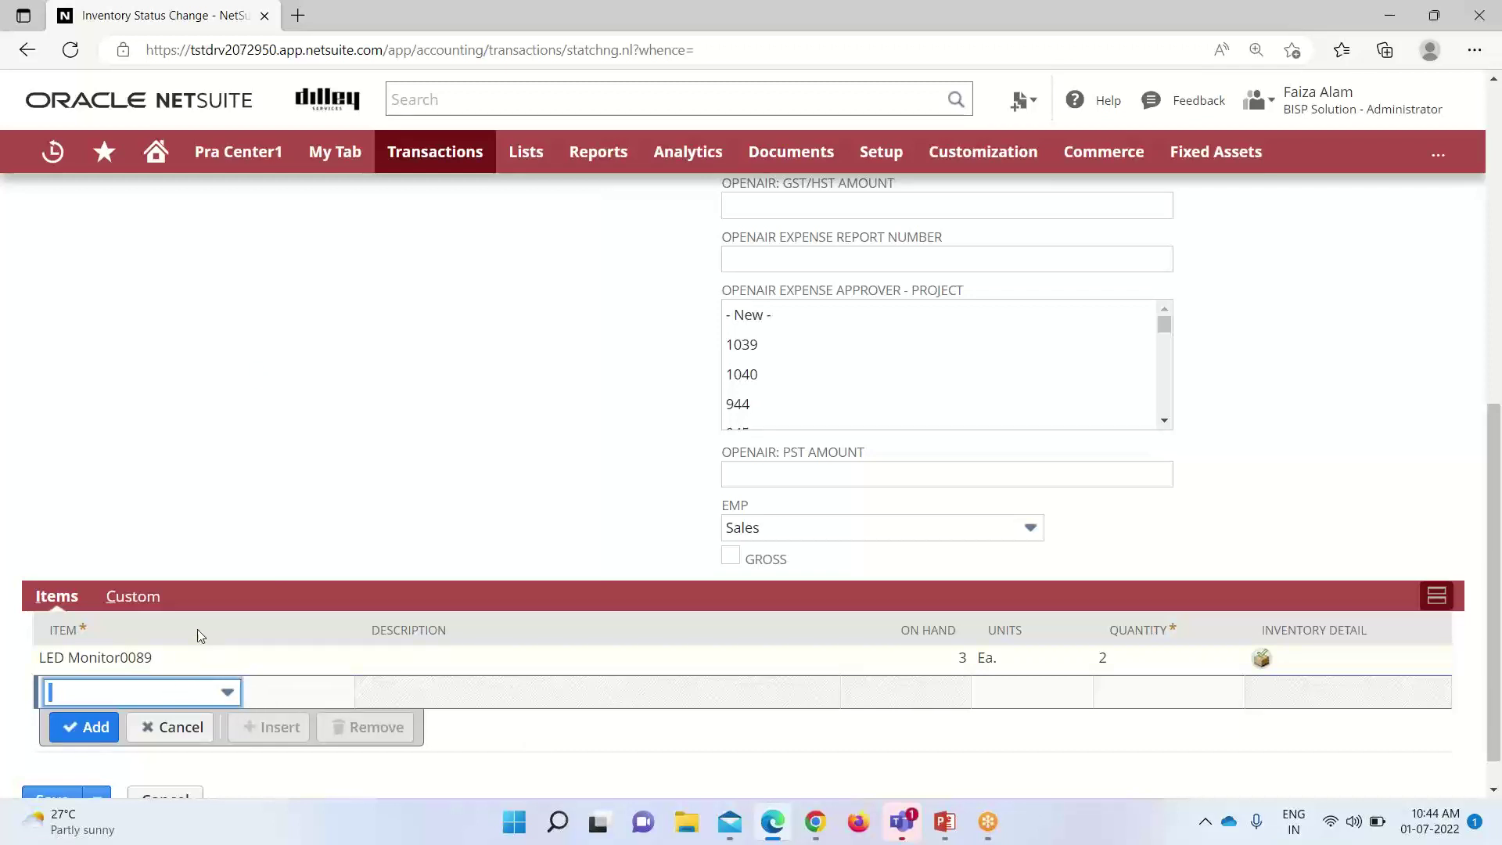
# On the Custom subtab, set LNT_QUALTIY to PASSED, Product Quality to Not good, Testing for CF to Test 1
pyautogui.click(129, 596)
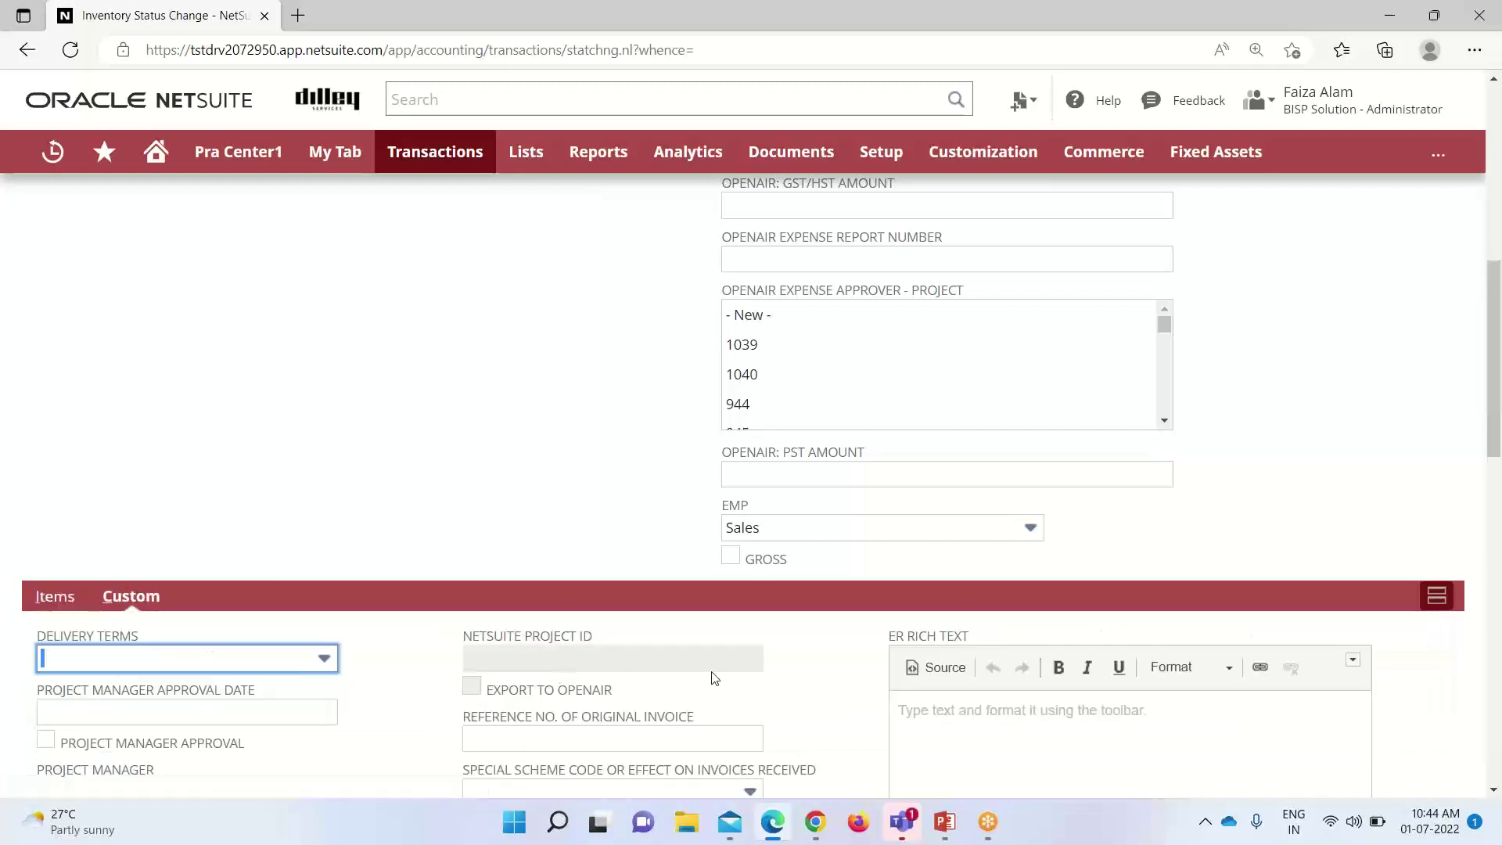
pyautogui.scroll(-7, 861, 681)
pyautogui.scroll(-8, 931, 698)
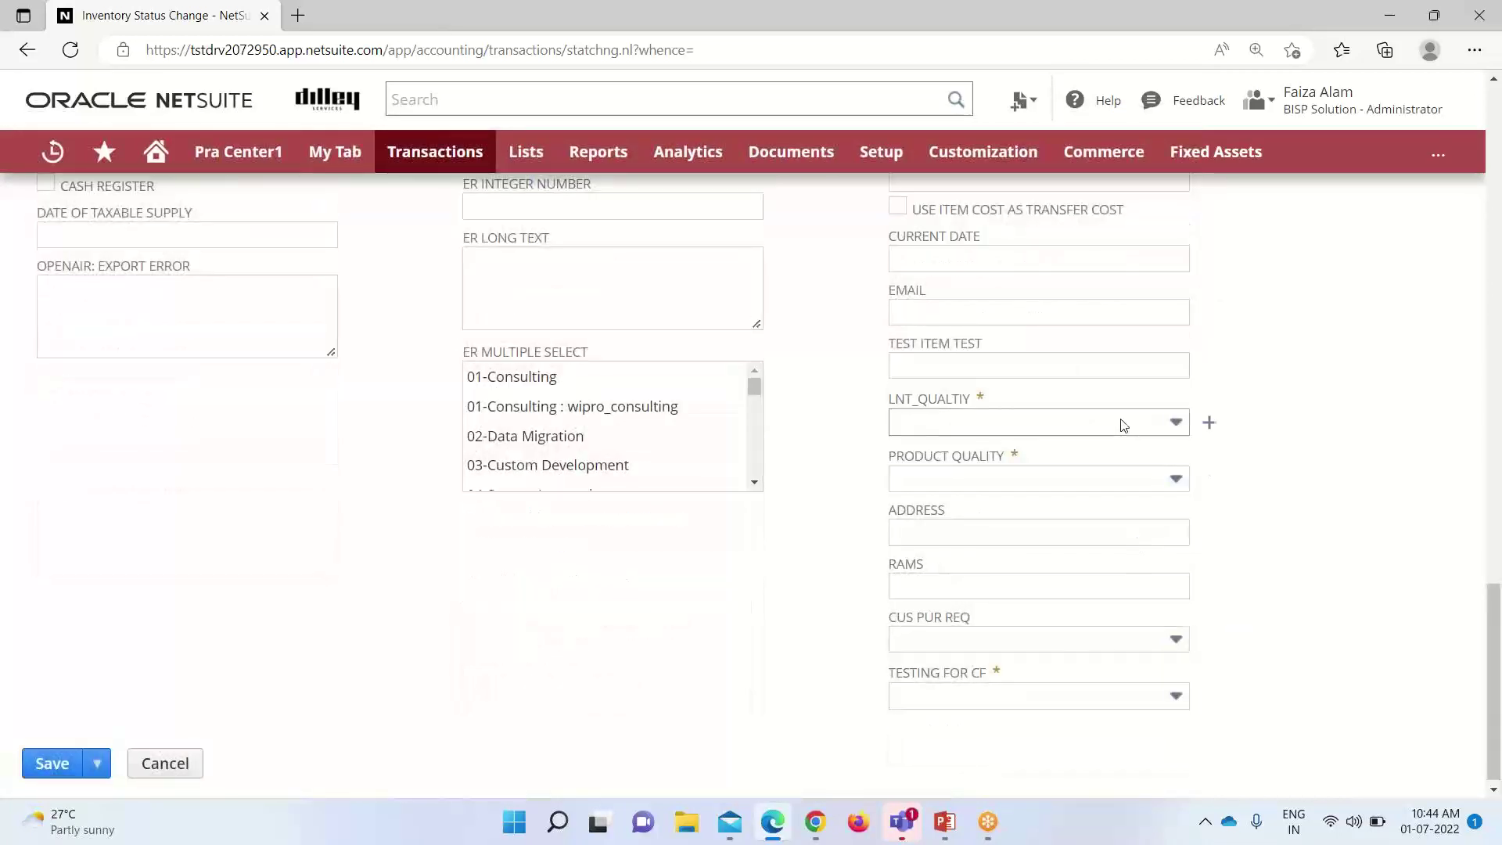
pyautogui.click(1173, 424)
pyautogui.click(1113, 509)
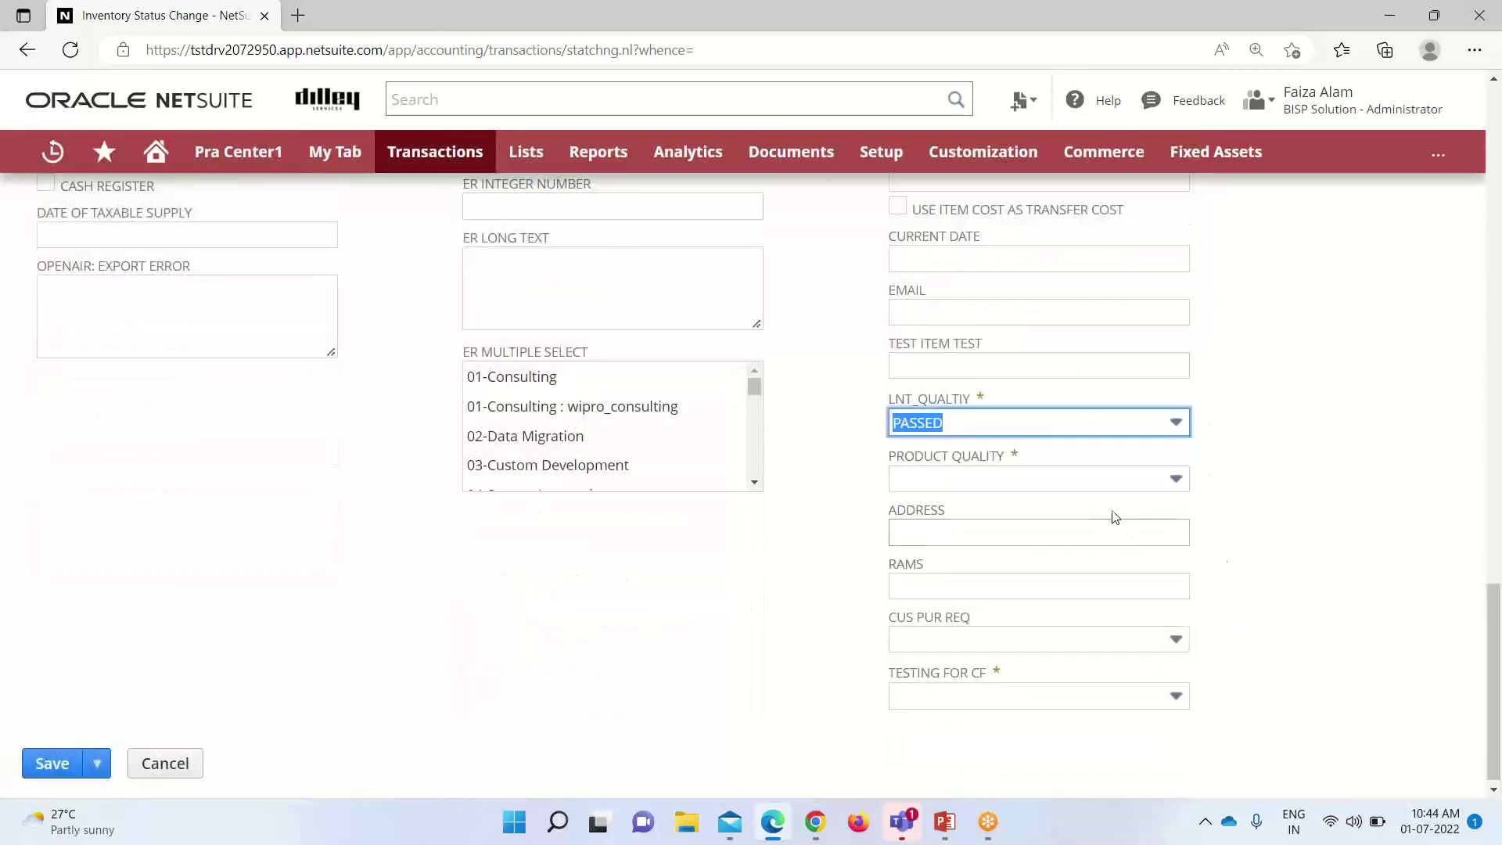
pyautogui.click(1185, 478)
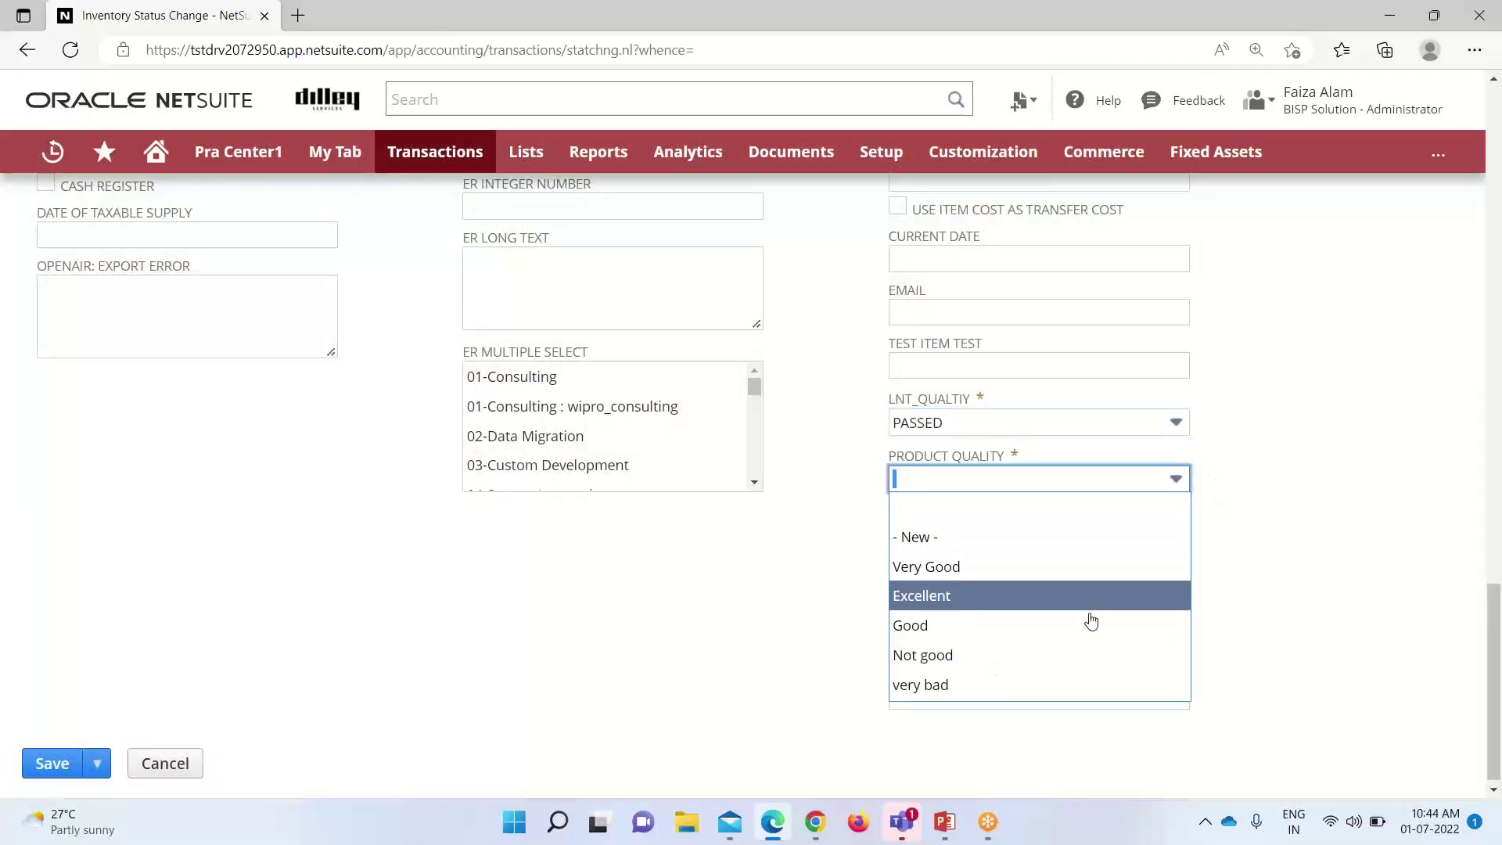
pyautogui.click(1079, 646)
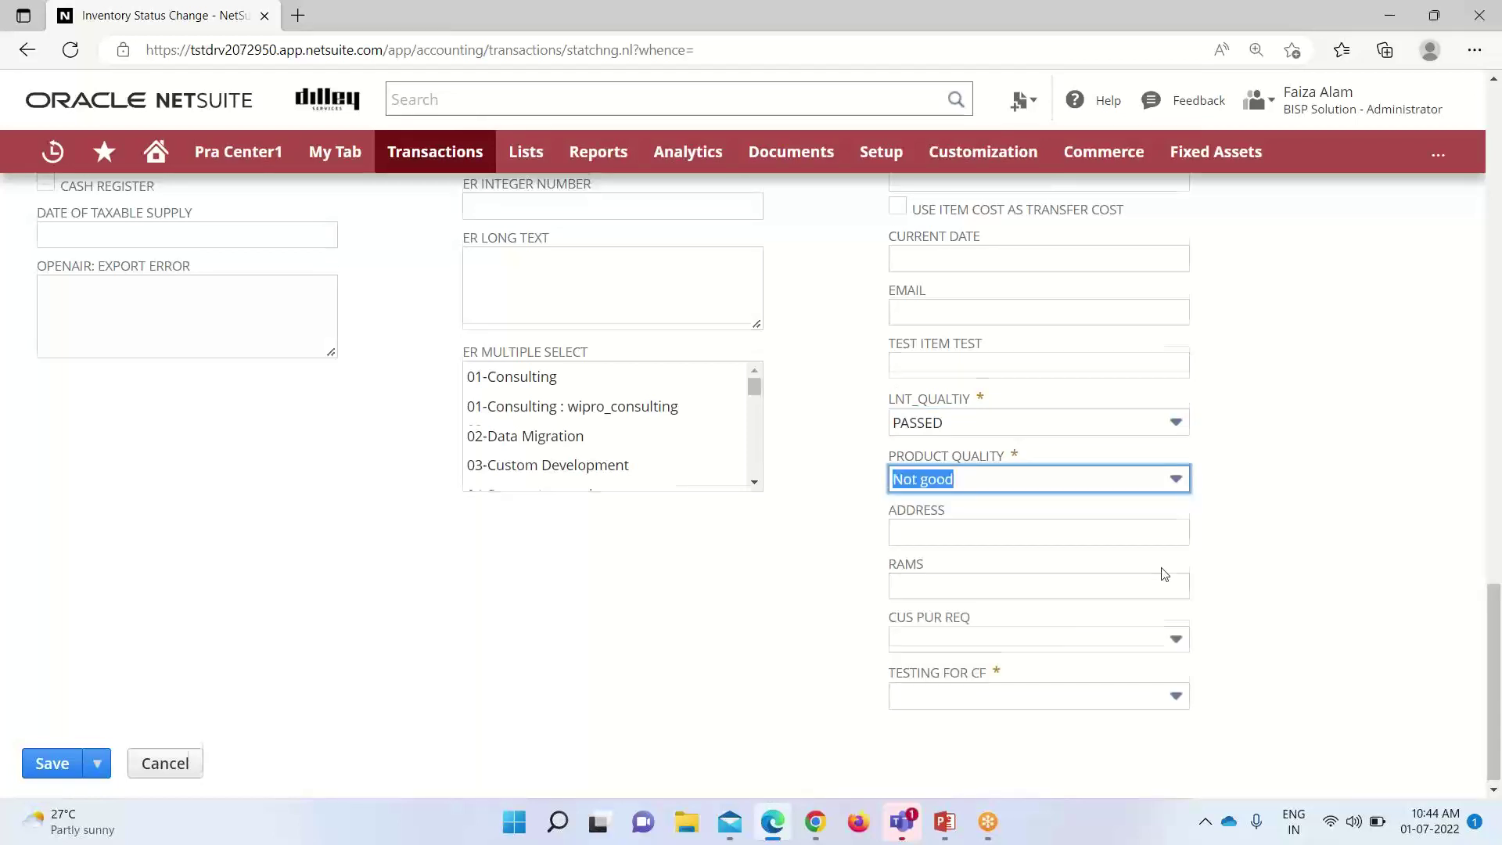
pyautogui.click(1178, 693)
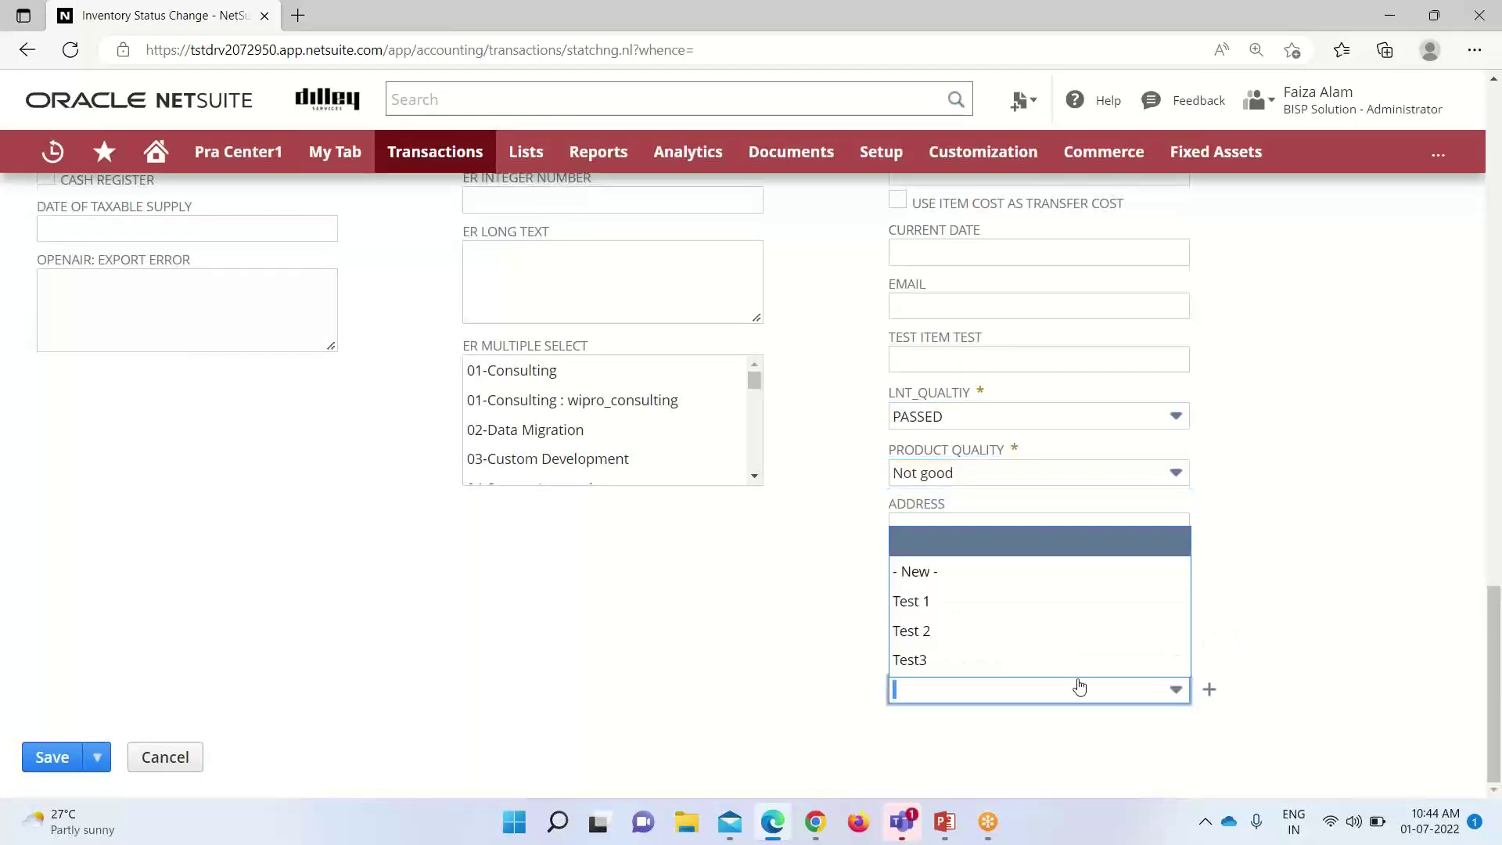
pyautogui.click(1049, 602)
pyautogui.scroll(15, 1056, 595)
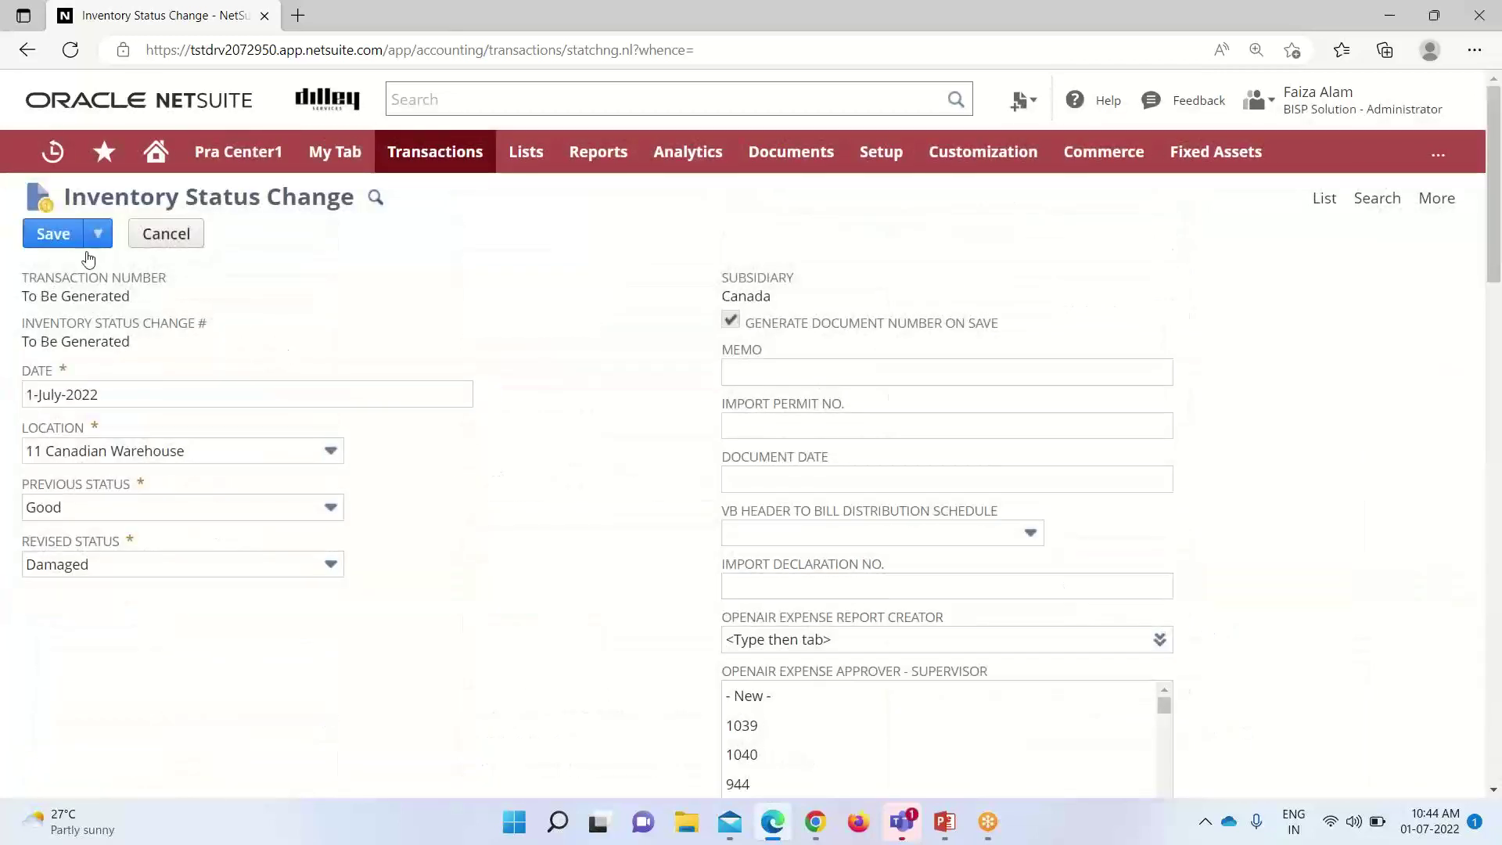
# Save the change as Inventory Status Change 5 and view the status changes list
pyautogui.click(54, 234)
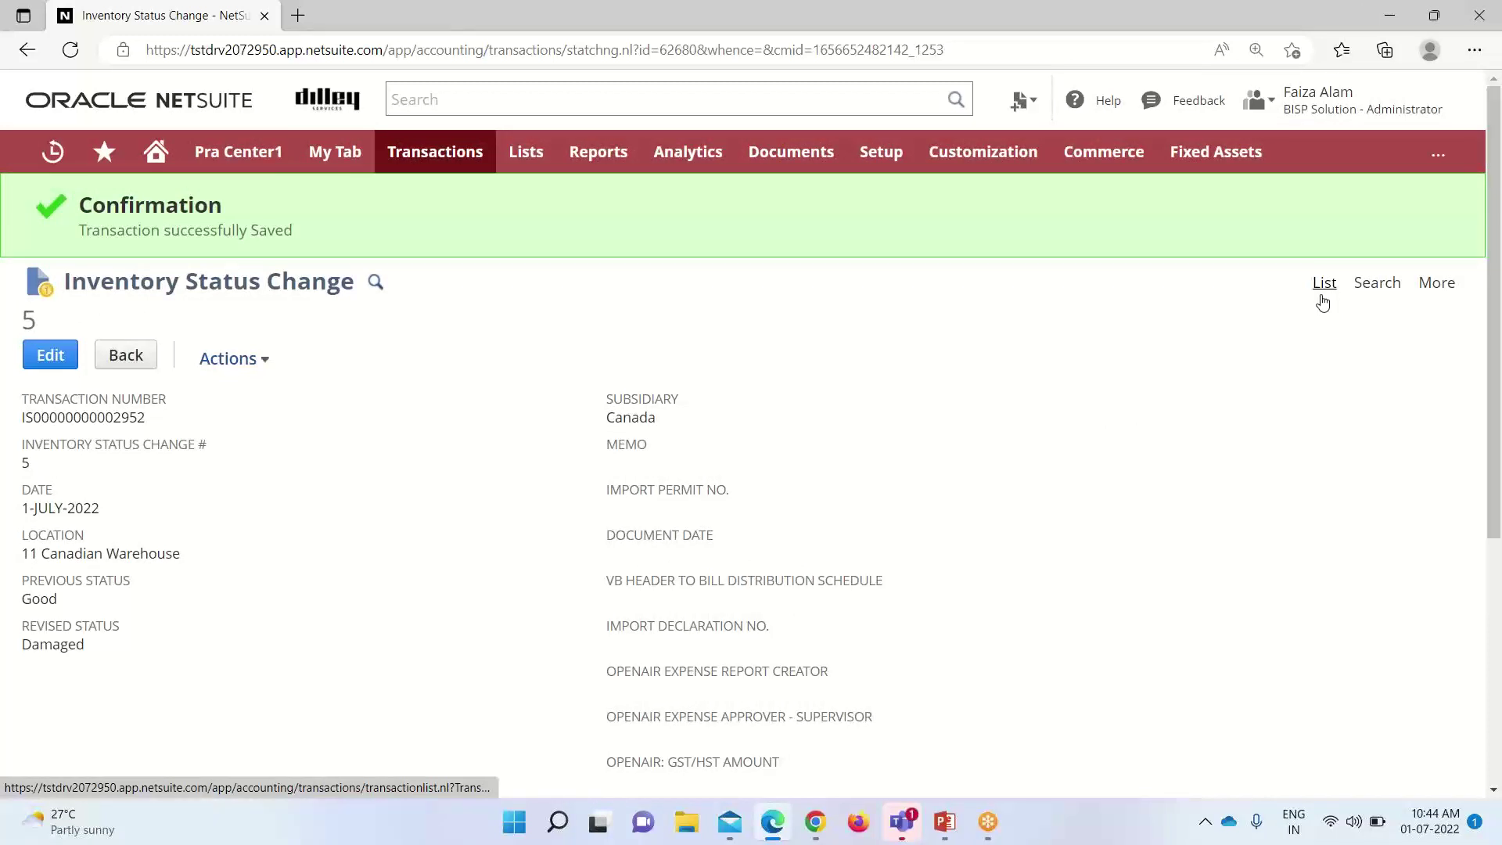
pyautogui.click(1321, 296)
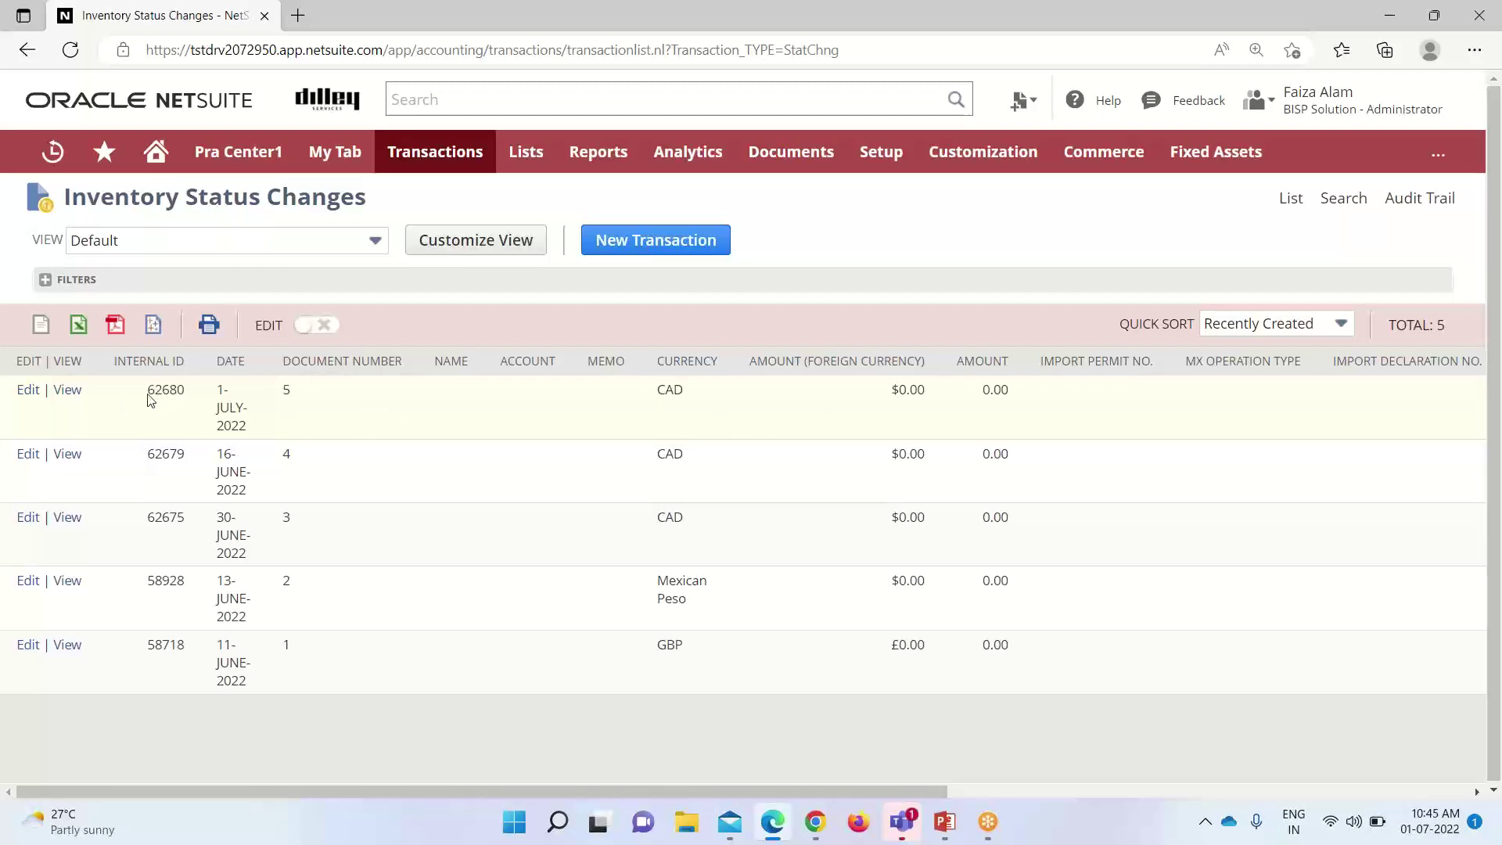
# View Inventory Status Change 5 and check its Good-to-Damaged LED Monitor0089 line at 11 Canadian Warehouse
pyautogui.click(64, 394)
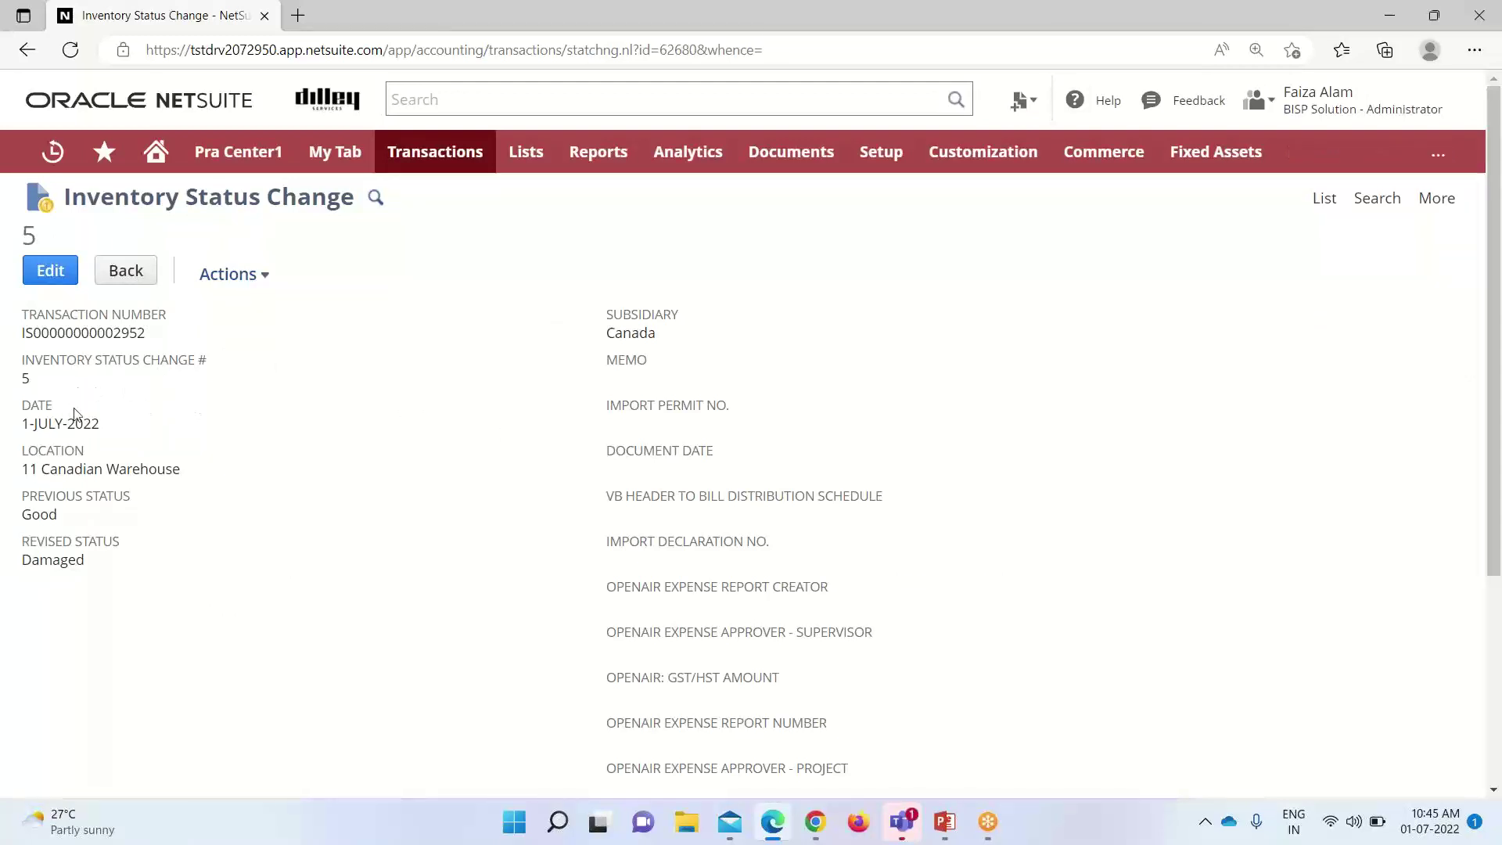
pyautogui.scroll(-3, 442, 486)
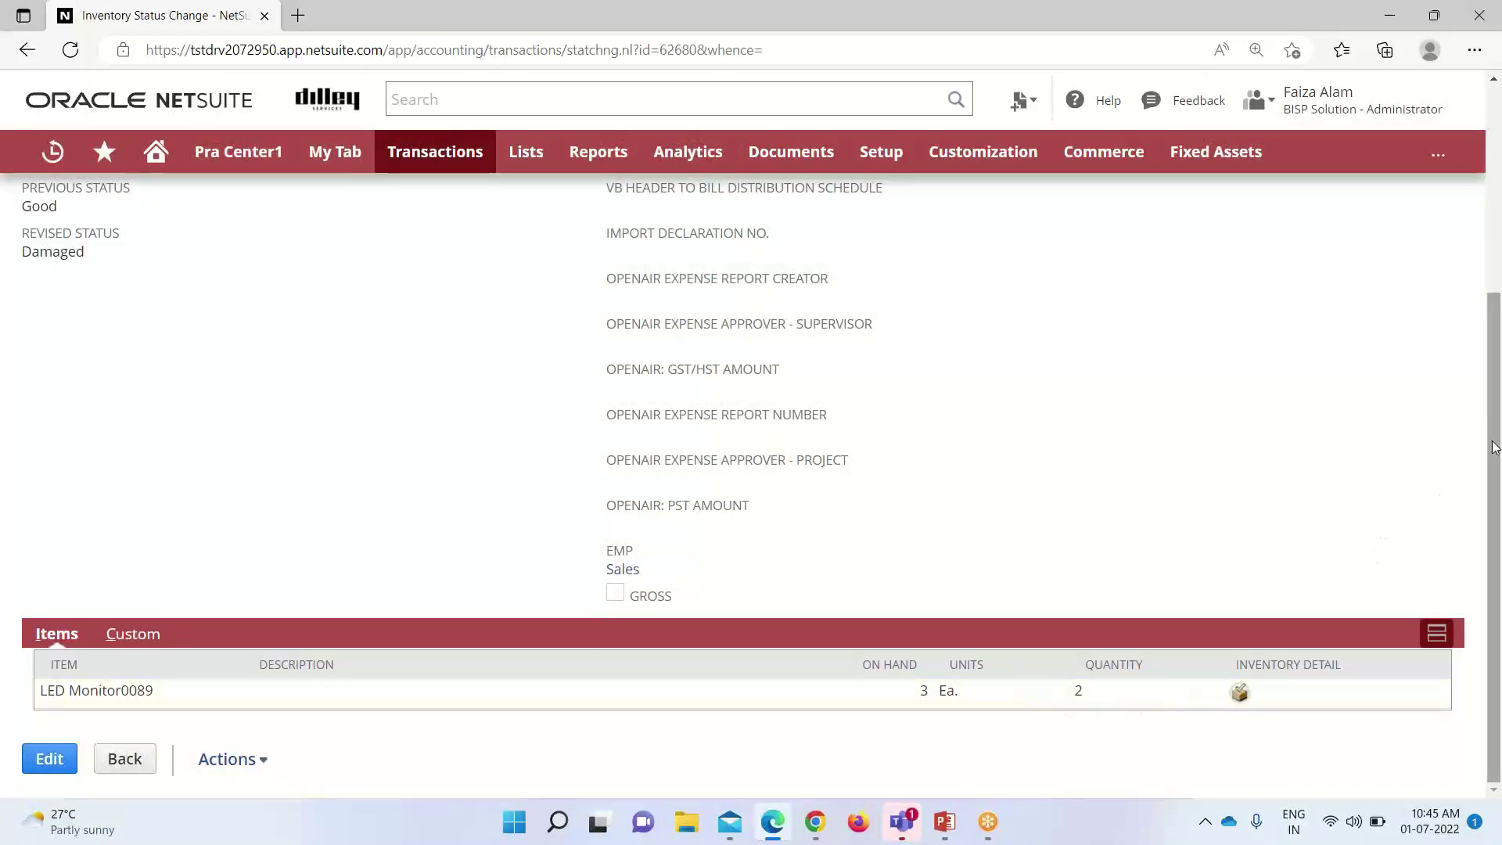
pyautogui.scroll(4, 1495, 446)
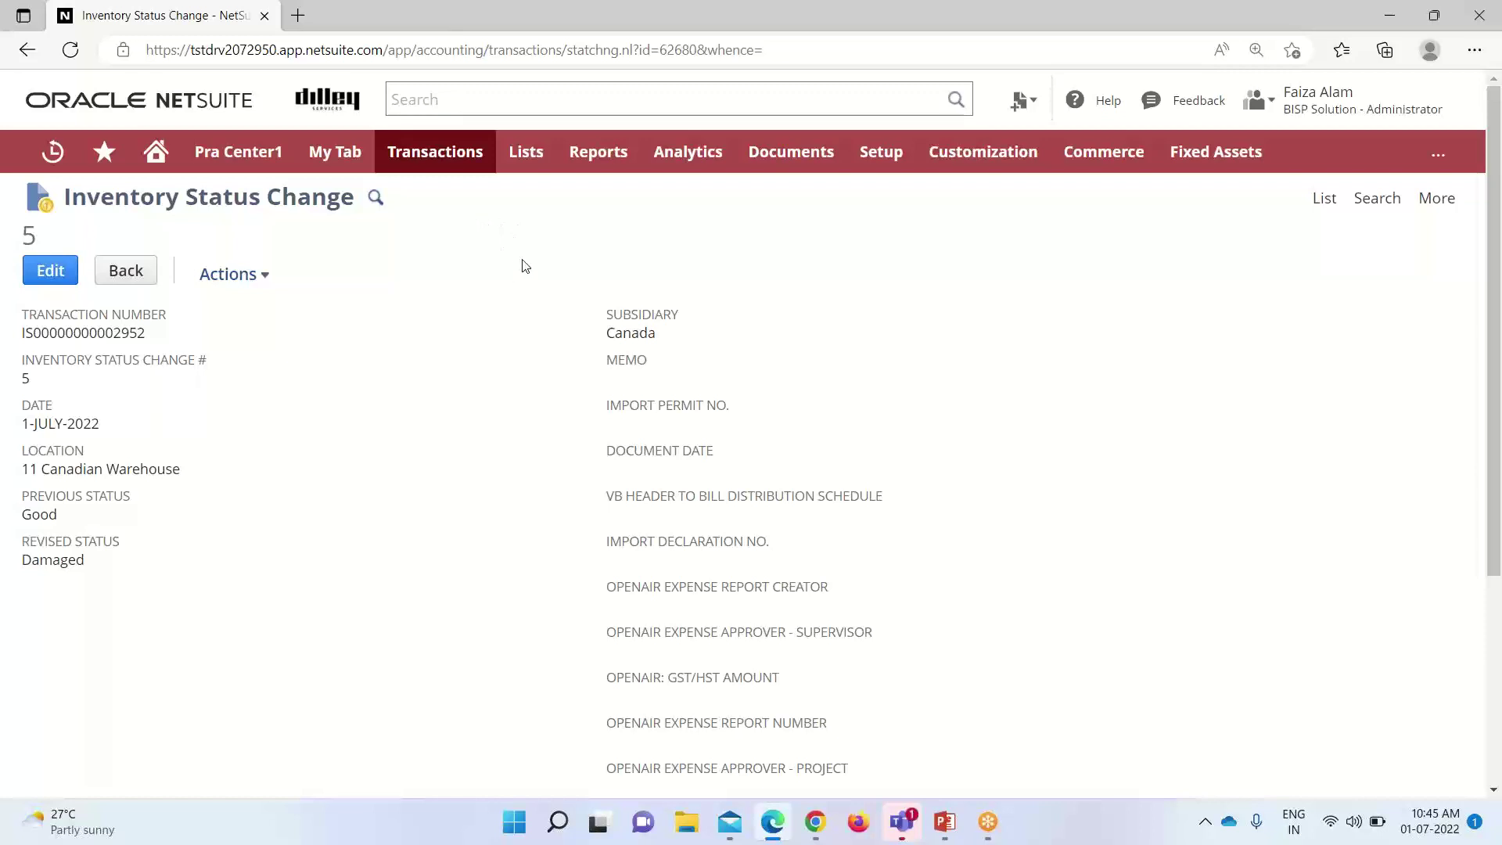
# Search globally for 'LED moni' and open the Inventory Item: LED Monitor0089 record
pyautogui.moveTo(534, 156)
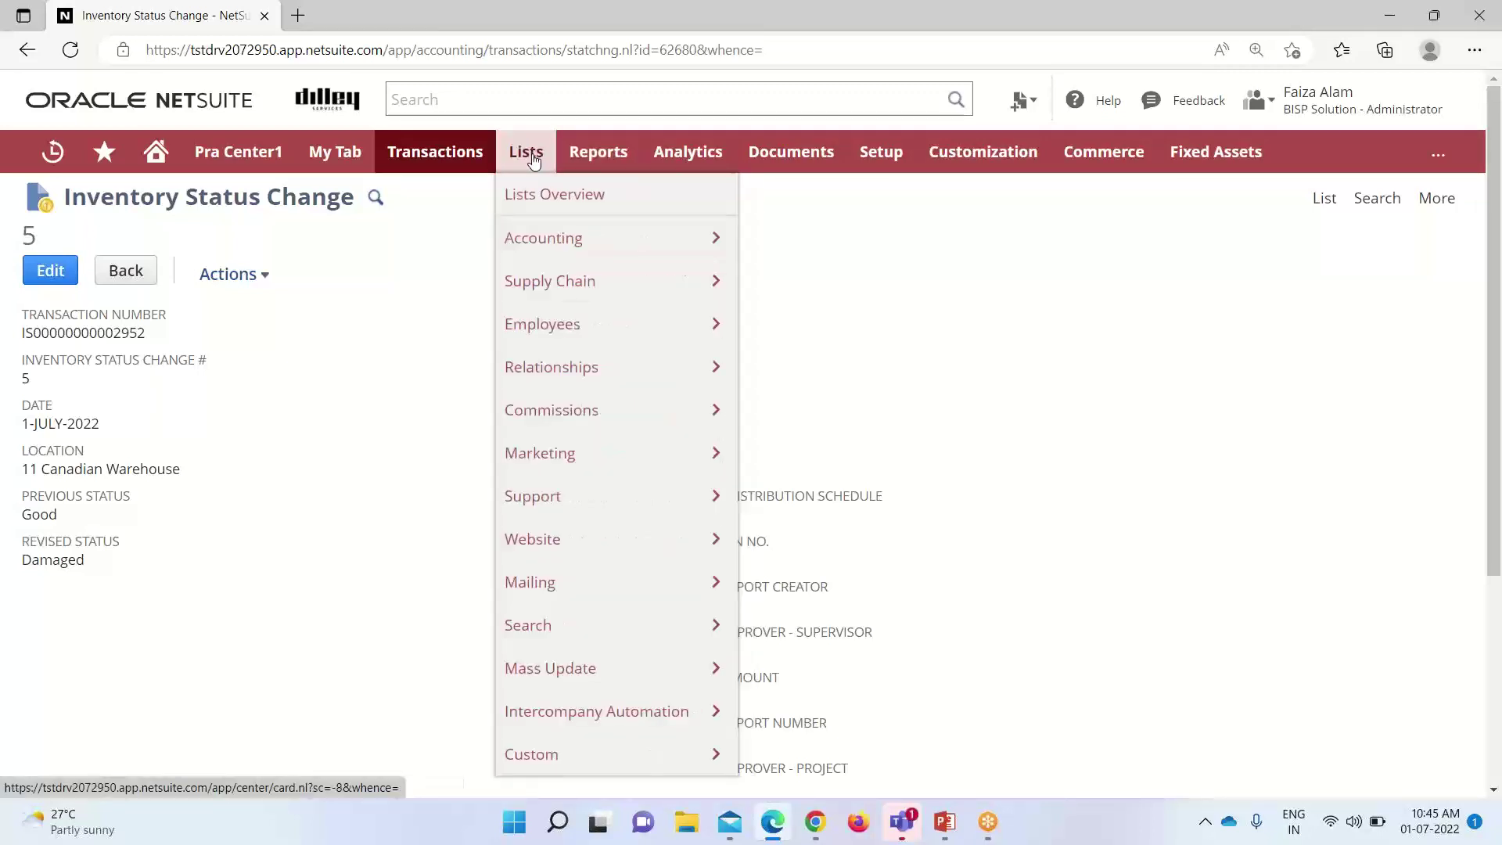
pyautogui.moveTo(547, 238)
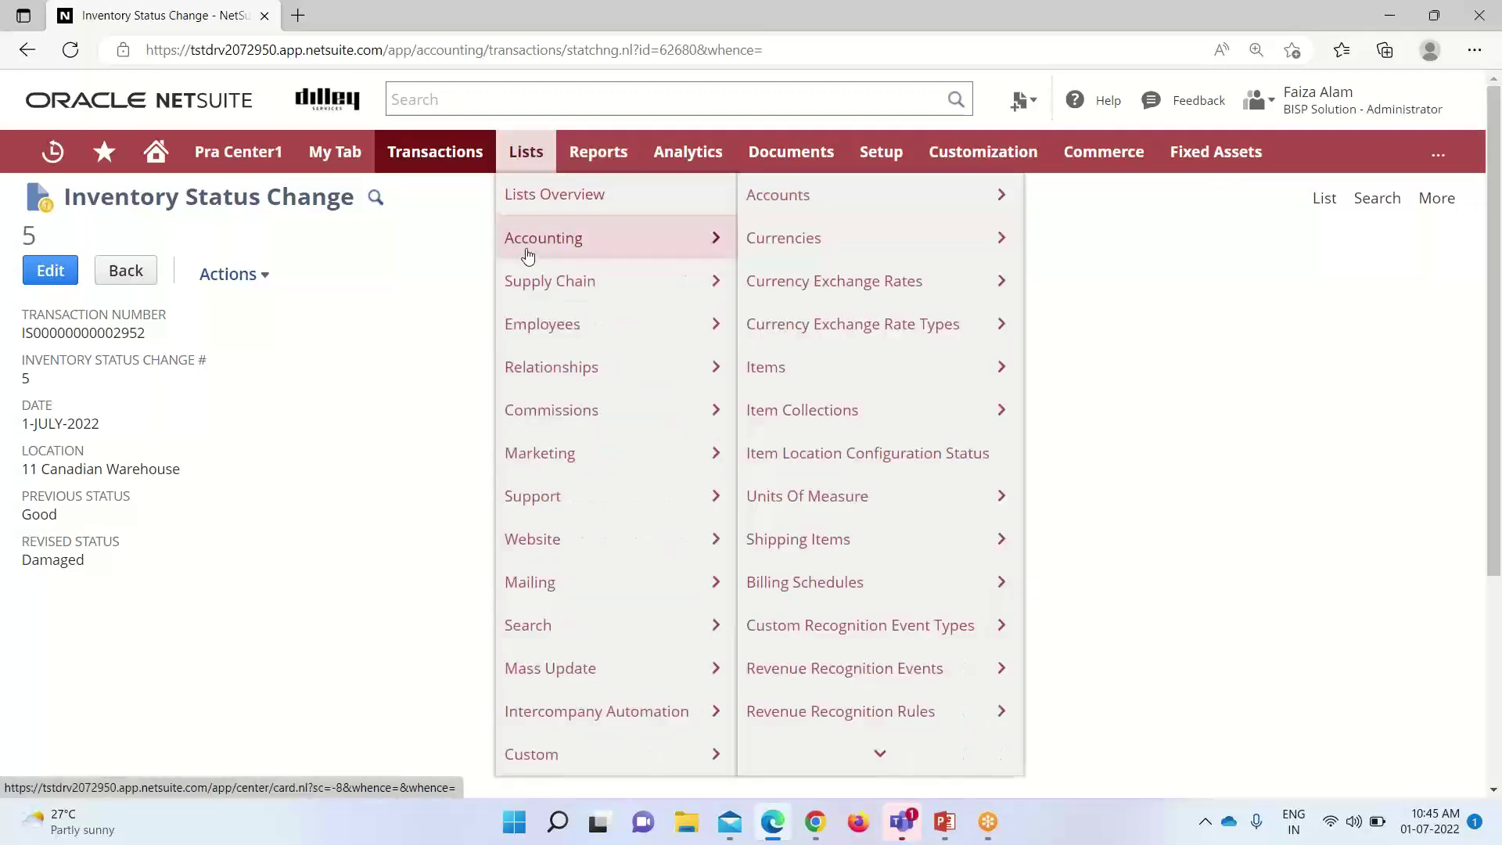
pyautogui.click(814, 377)
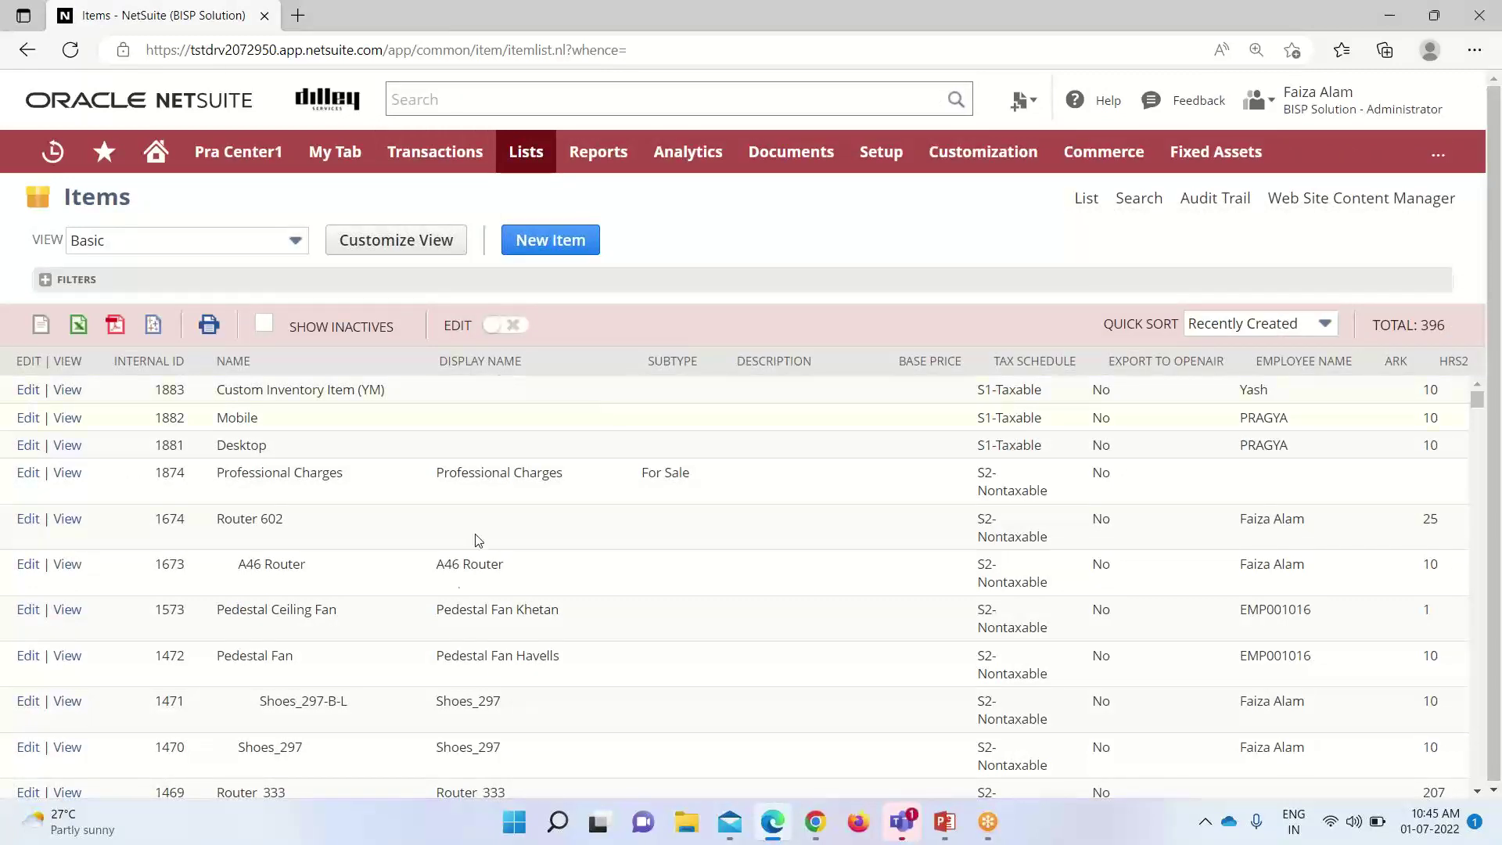
pyautogui.click(476, 99)
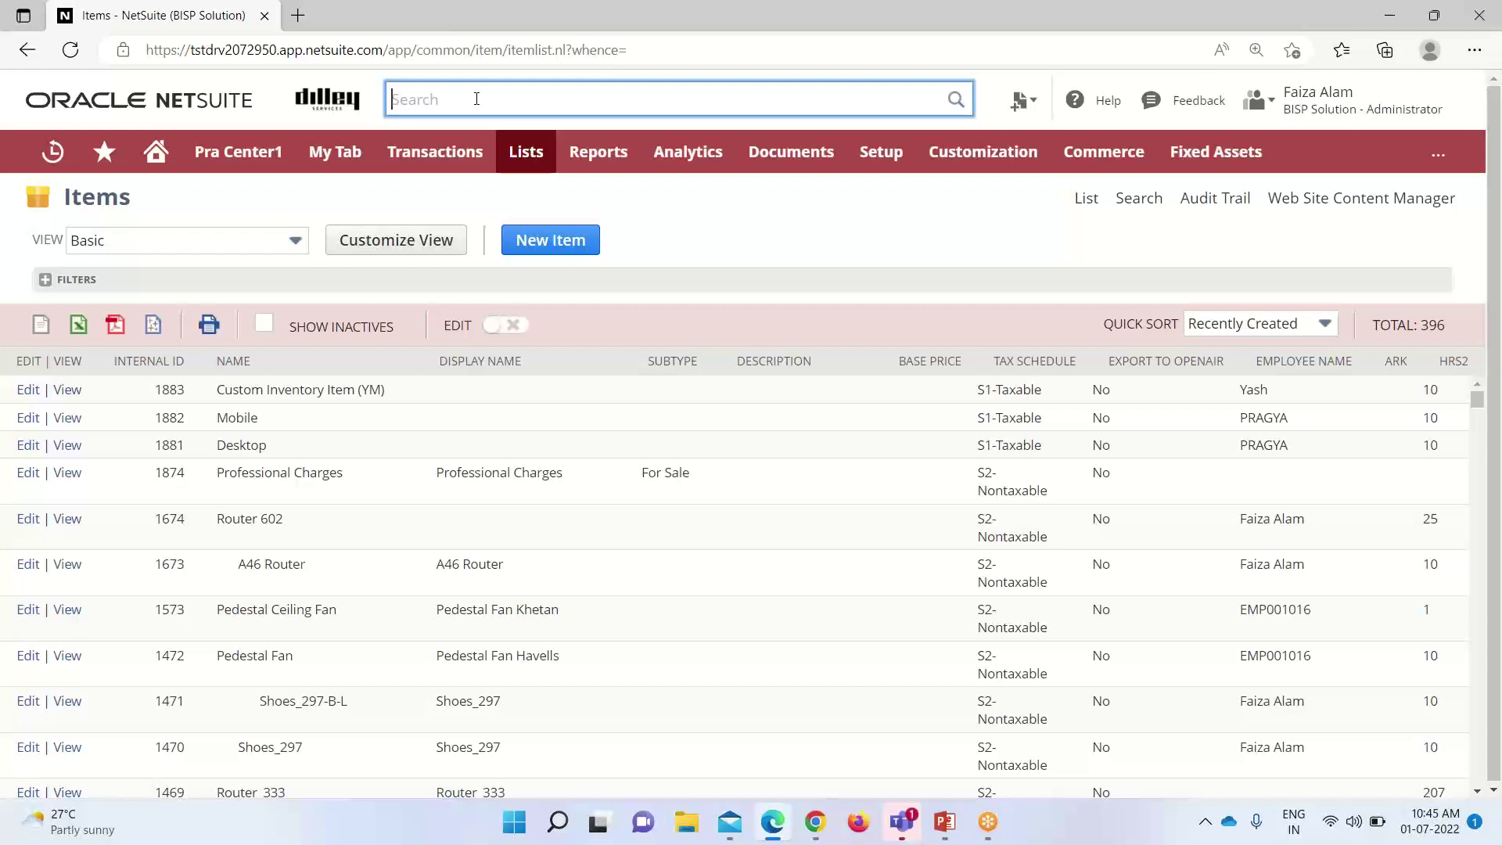
pyautogui.write('LED')
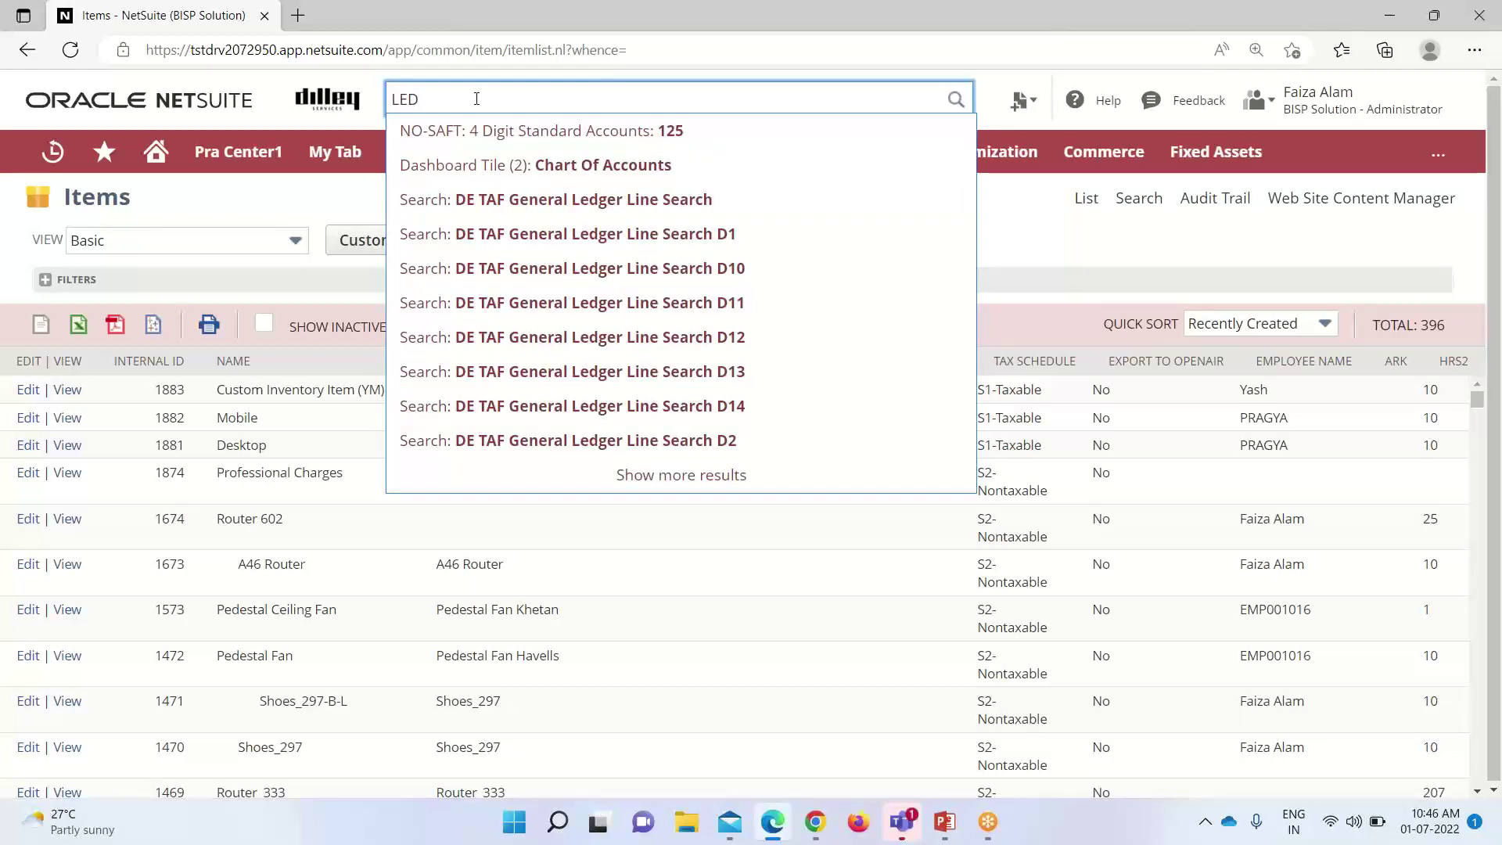
pyautogui.write(' mo')
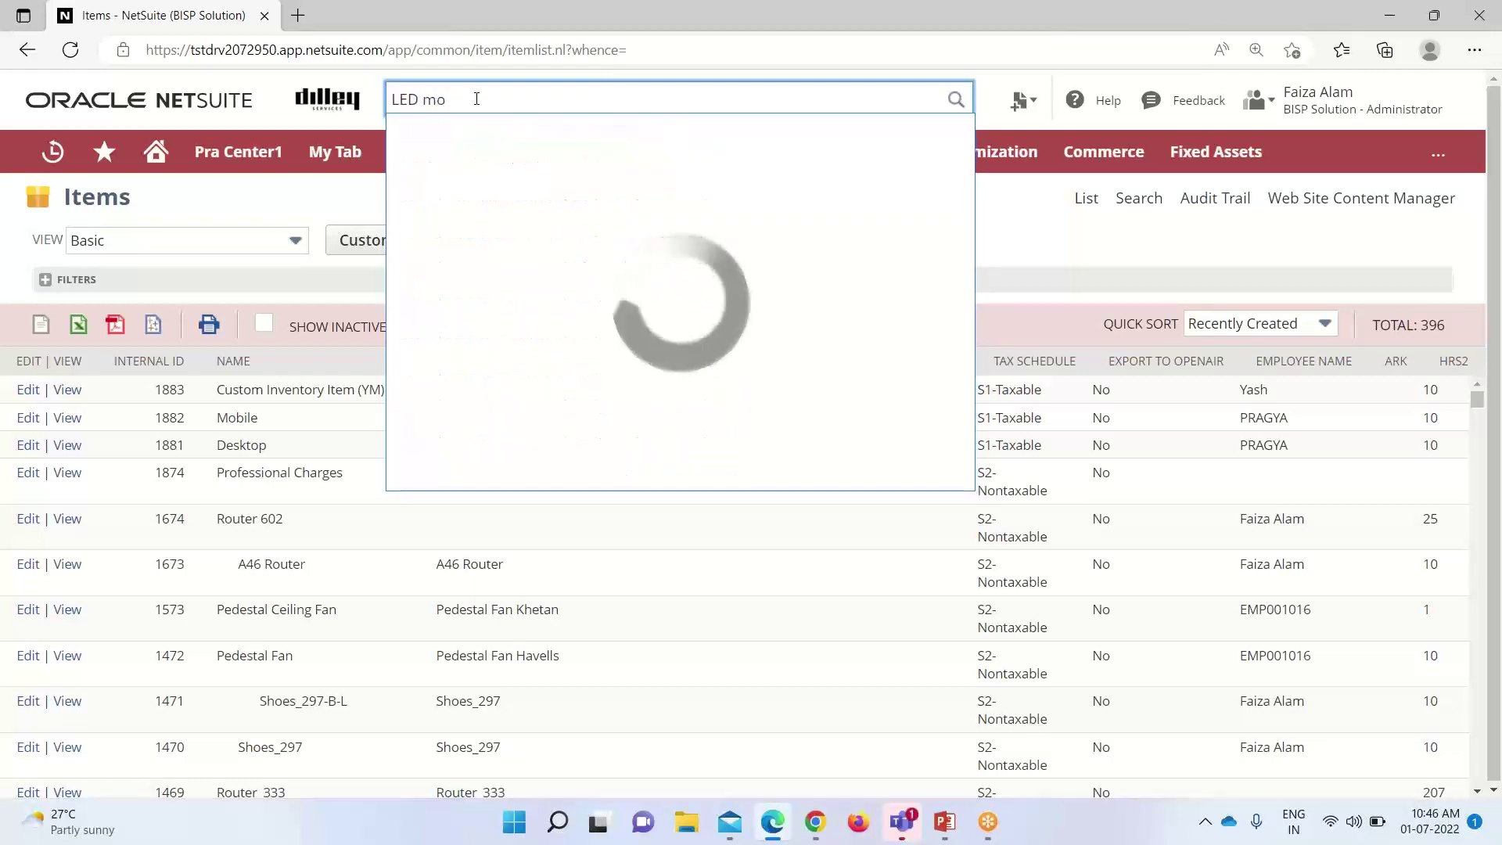
pyautogui.write('ni')
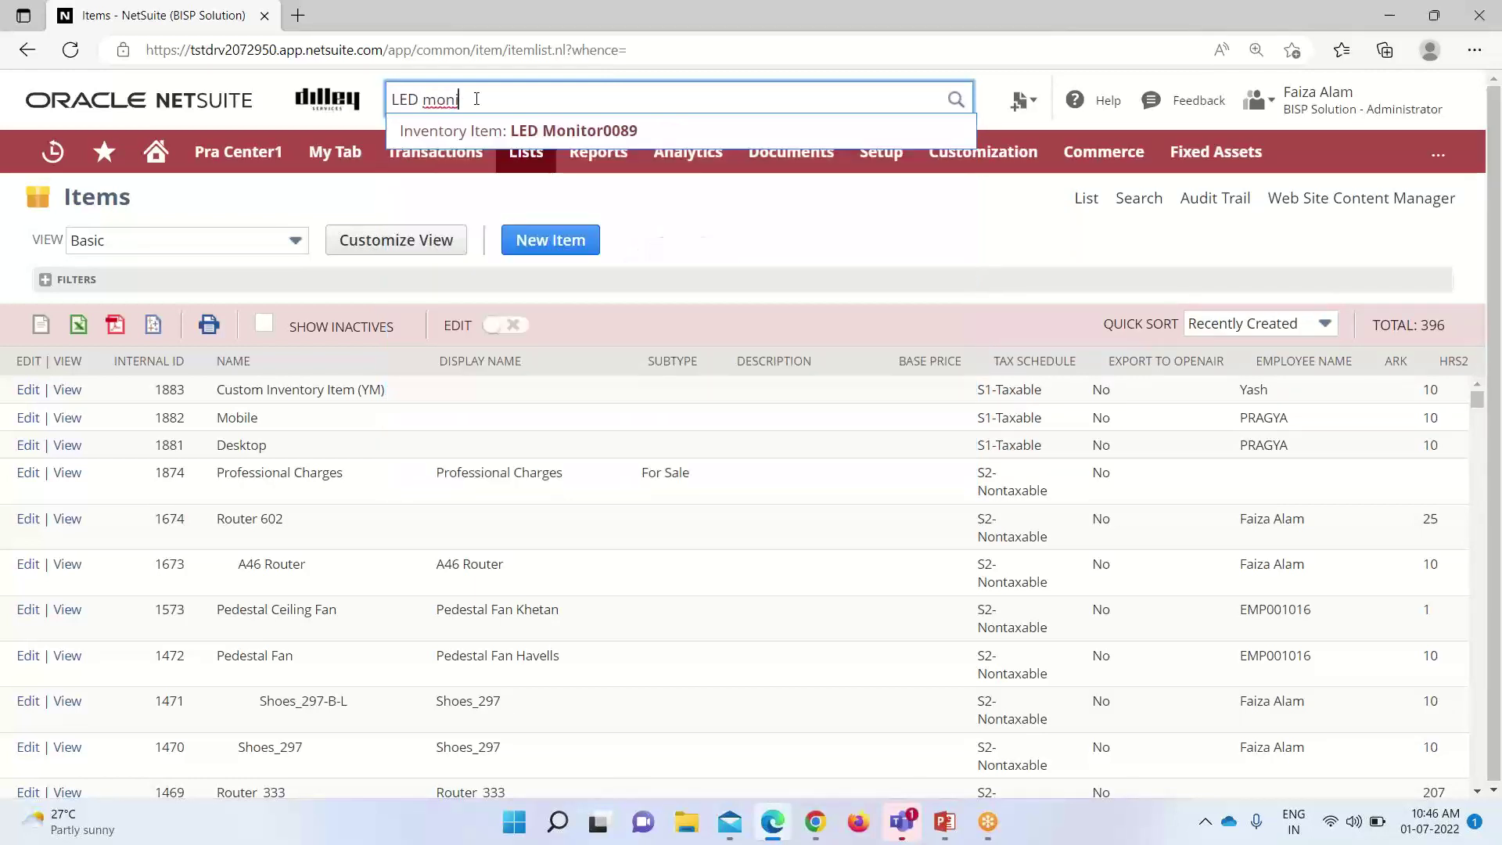
pyautogui.click(604, 139)
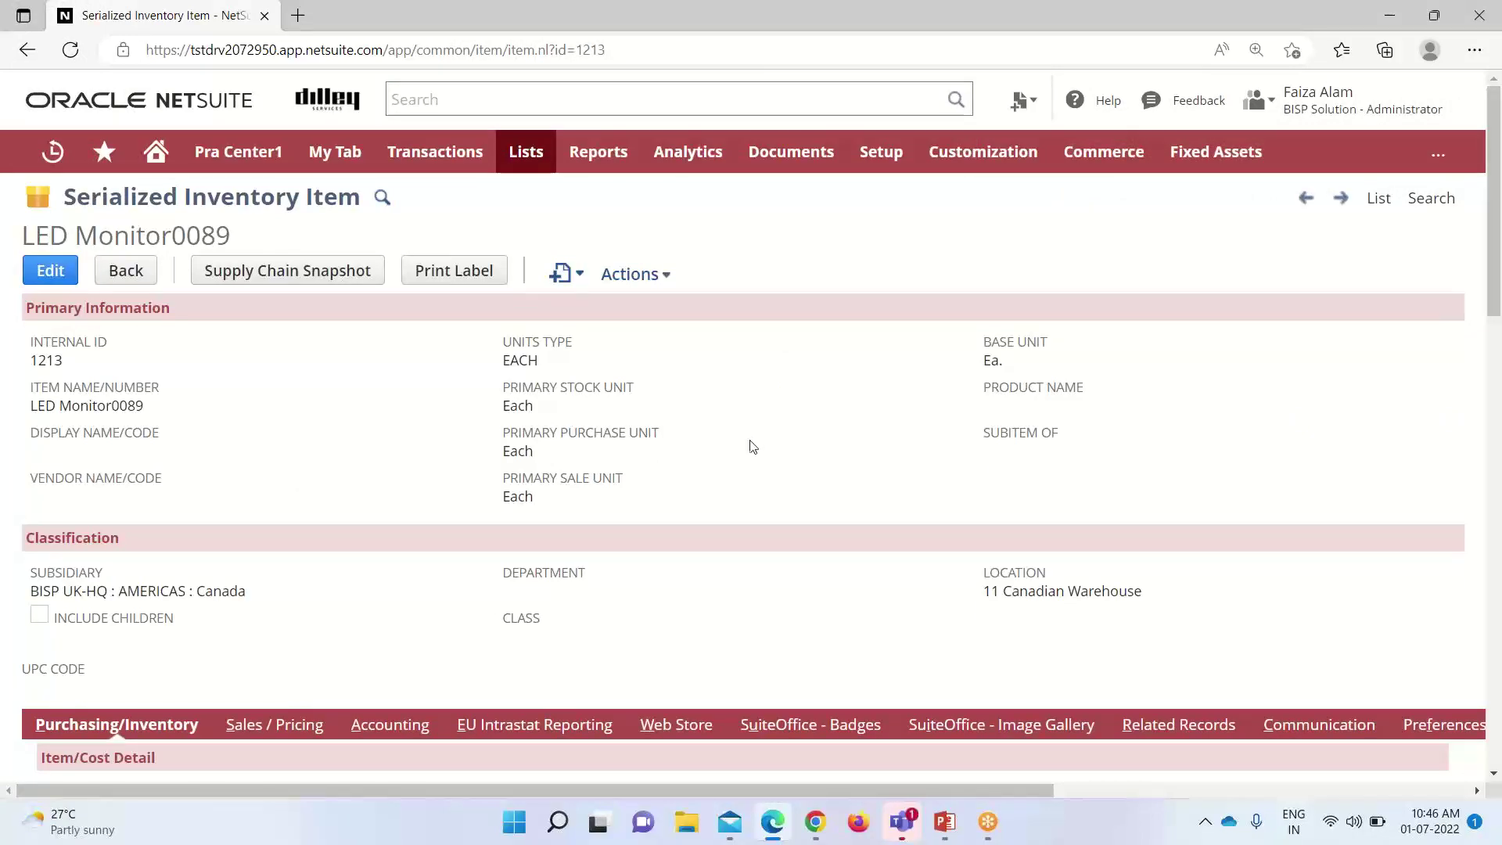
# Show LED Monitor0089's Inventory Detail subtab, listing on-hand stock by inventory number and status
pyautogui.scroll(-5, 773, 395)
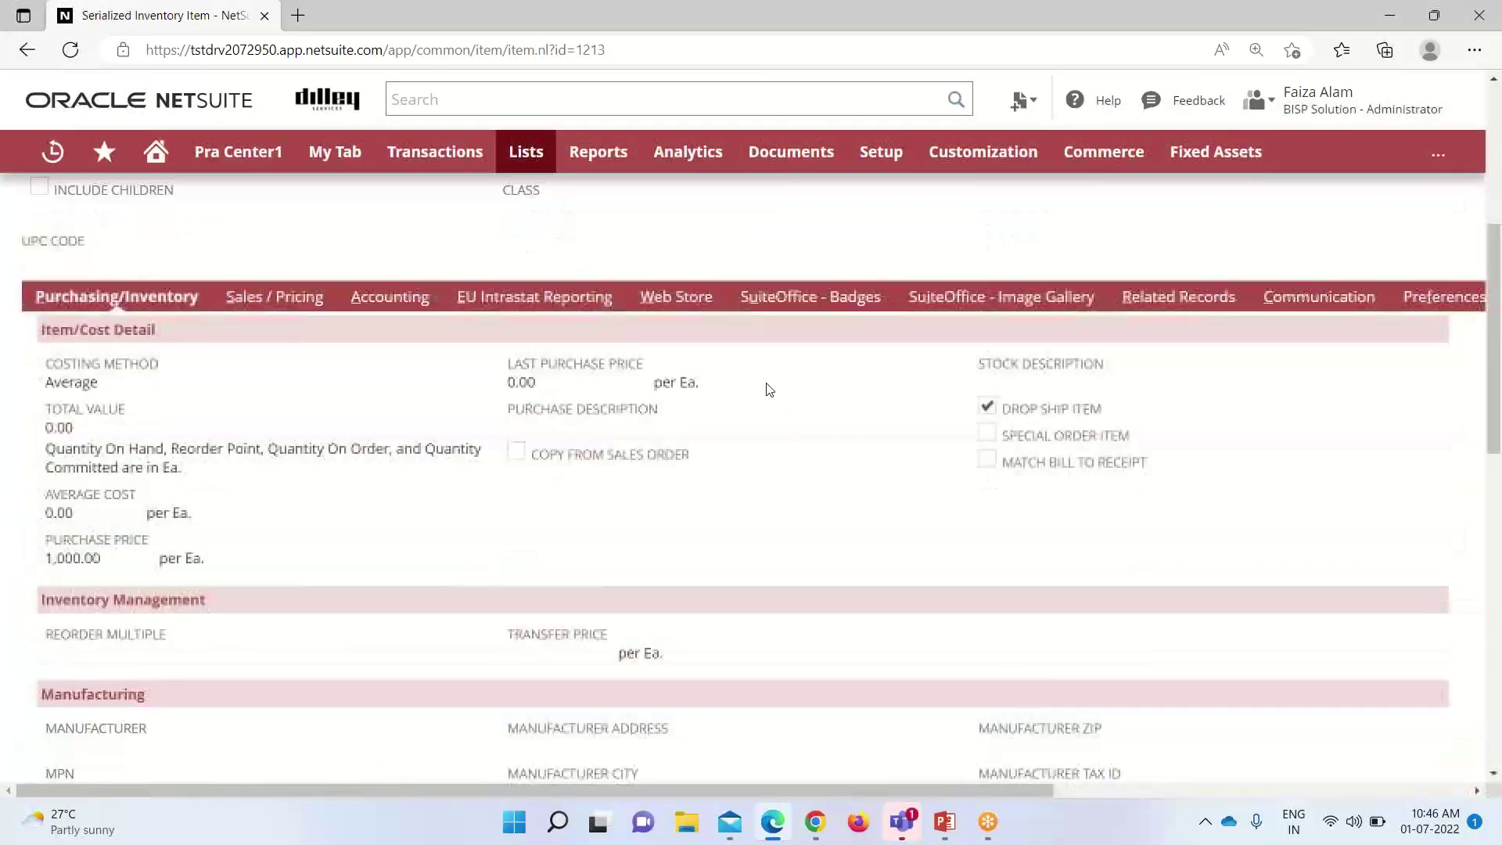
pyautogui.scroll(3, 770, 389)
pyautogui.scroll(-1, 769, 389)
pyautogui.scroll(3, 456, 434)
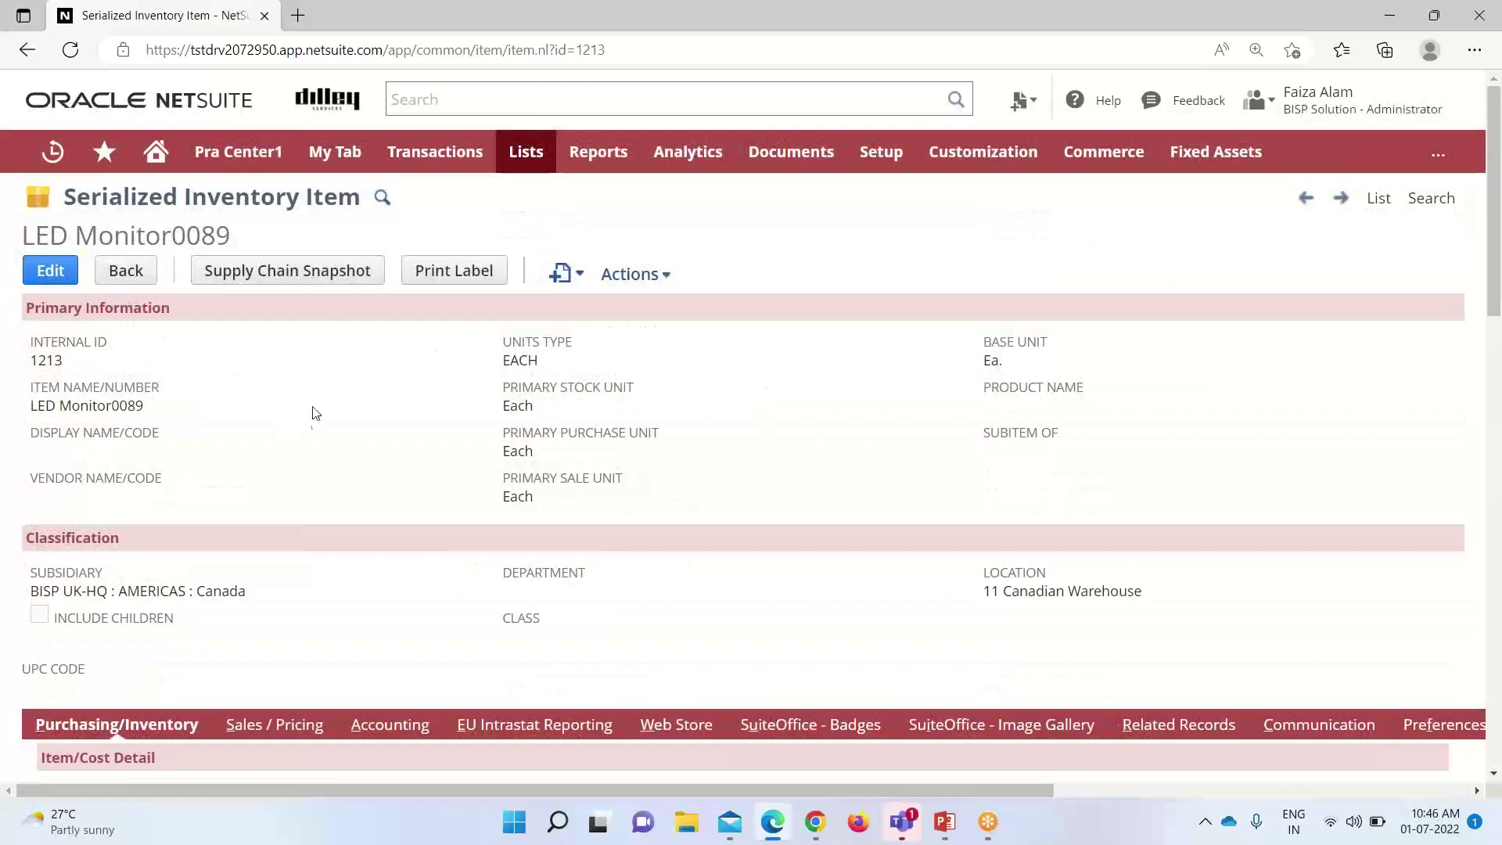
pyautogui.scroll(-3, 315, 413)
pyautogui.scroll(-4, 211, 767)
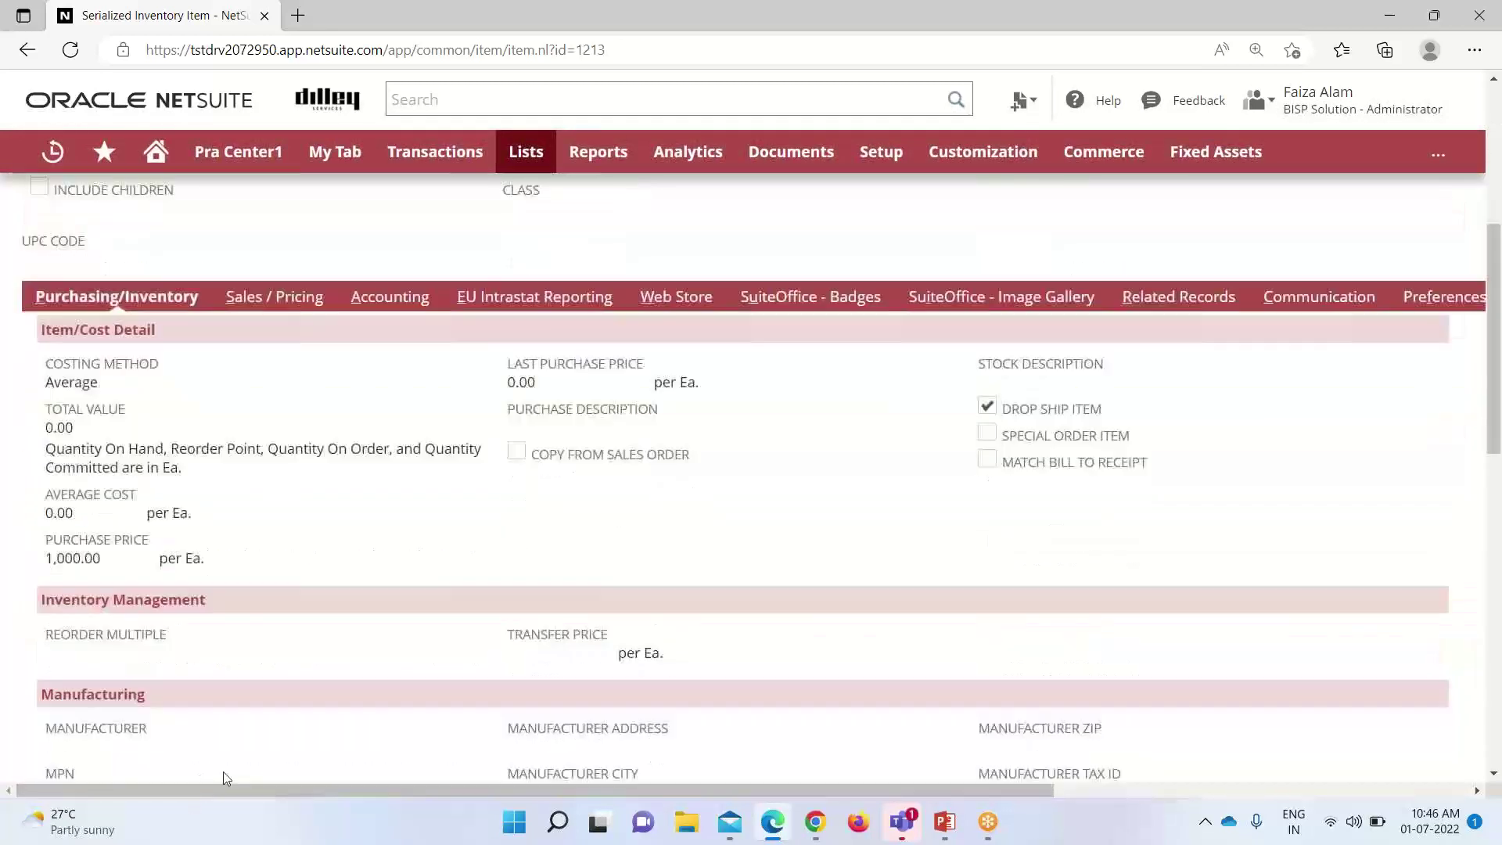
pyautogui.moveTo(225, 786); pyautogui.dragTo(641, 789)
pyautogui.hscroll(-4, 1500, 458)
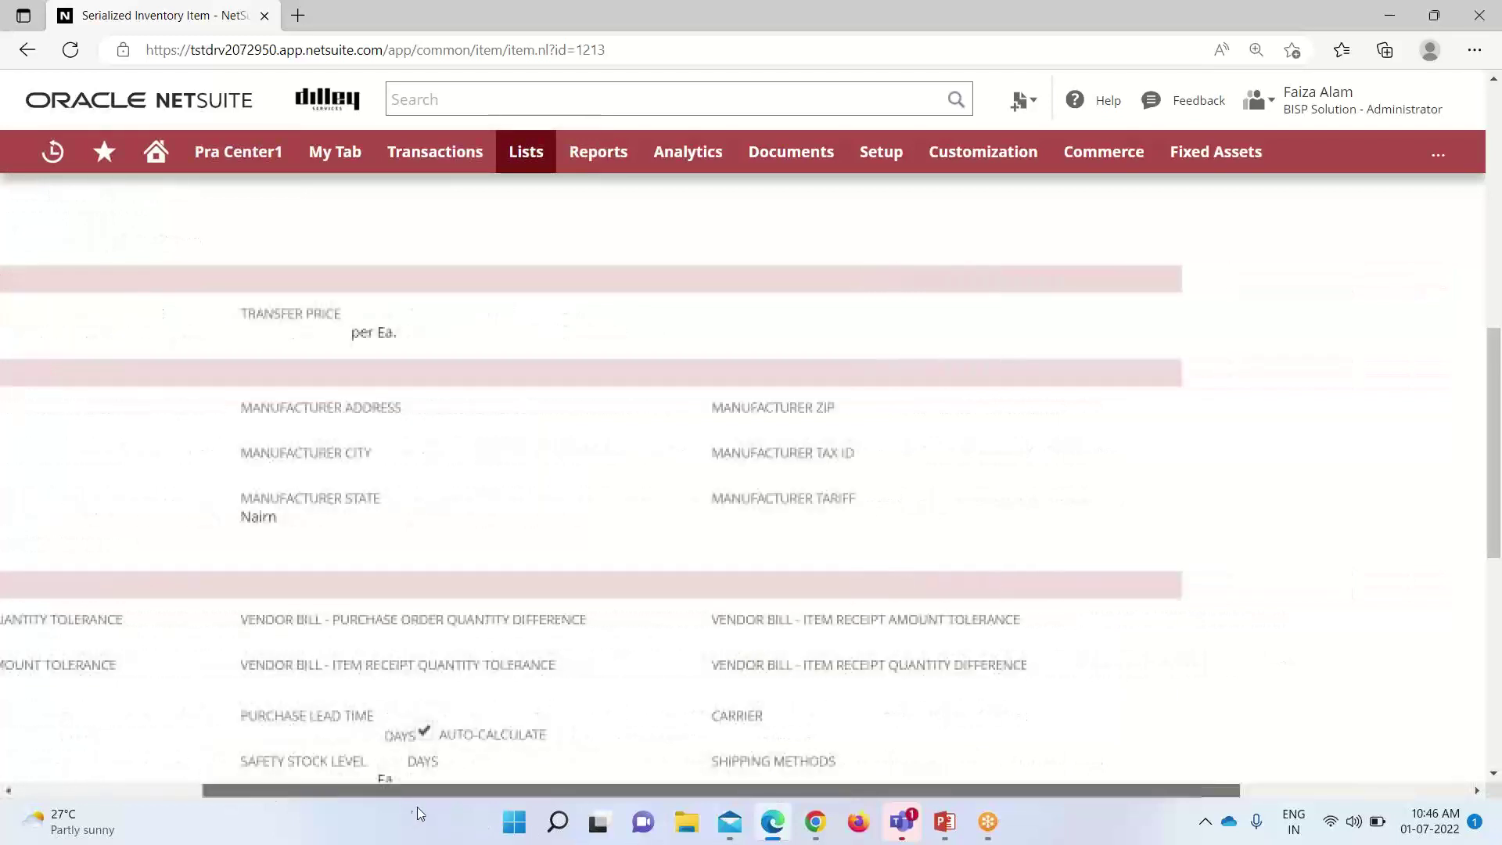
pyautogui.scroll(4, 1498, 460)
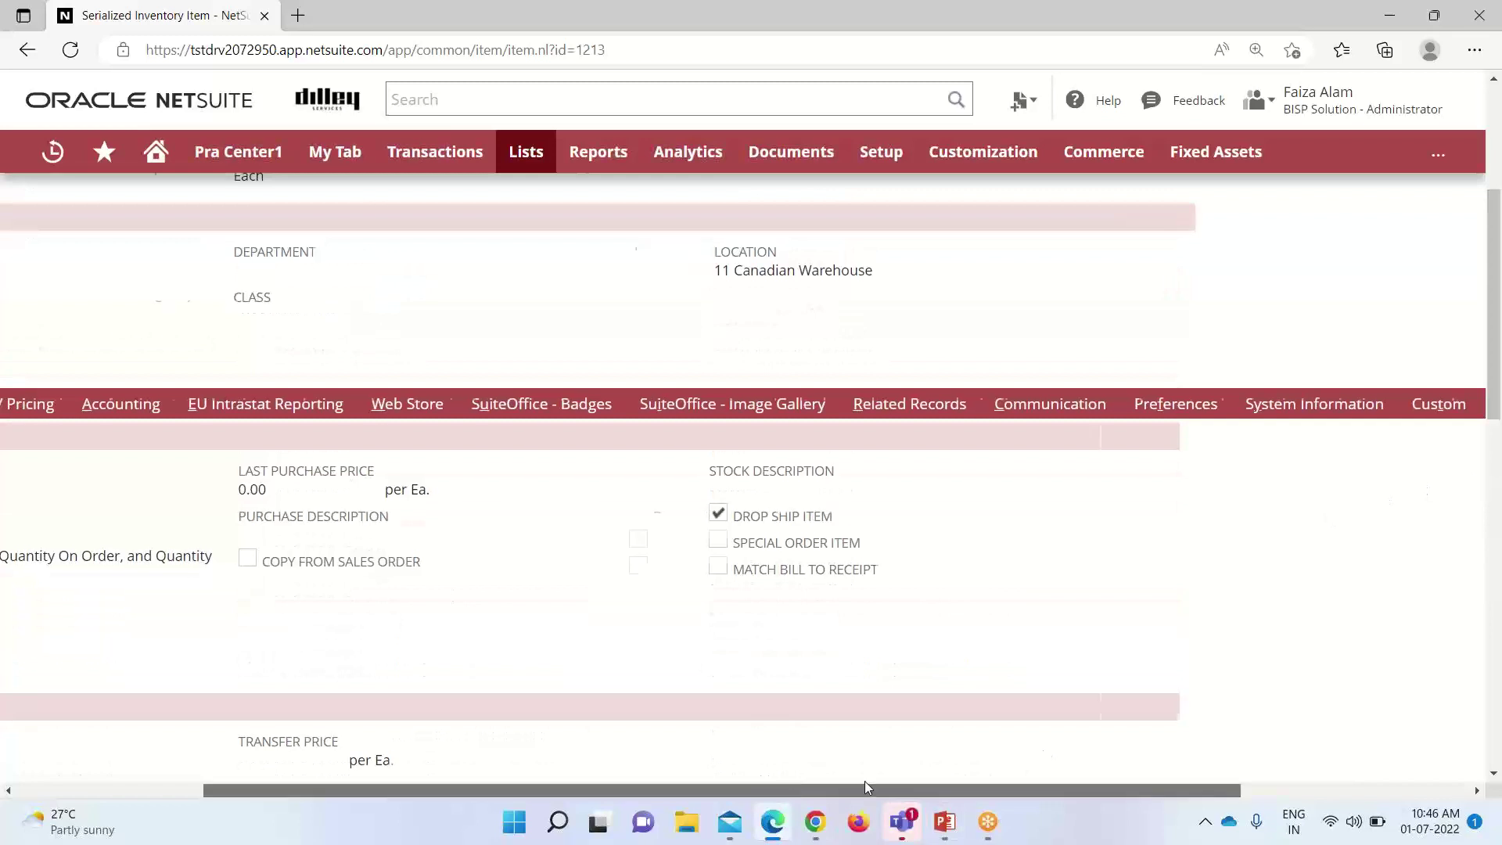
pyautogui.moveTo(772, 788); pyautogui.dragTo(1348, 765)
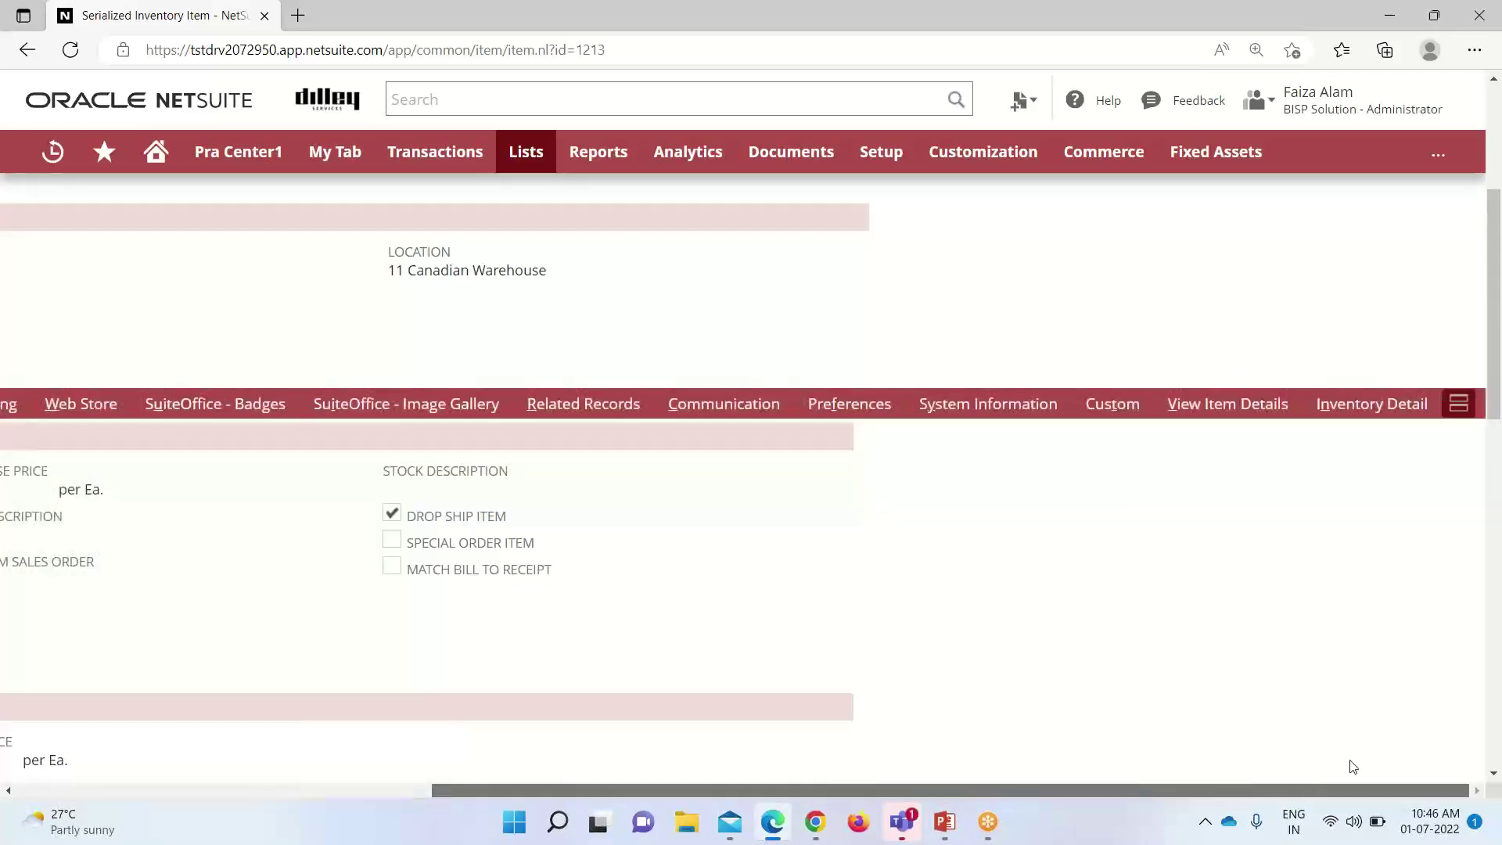
pyautogui.click(1387, 403)
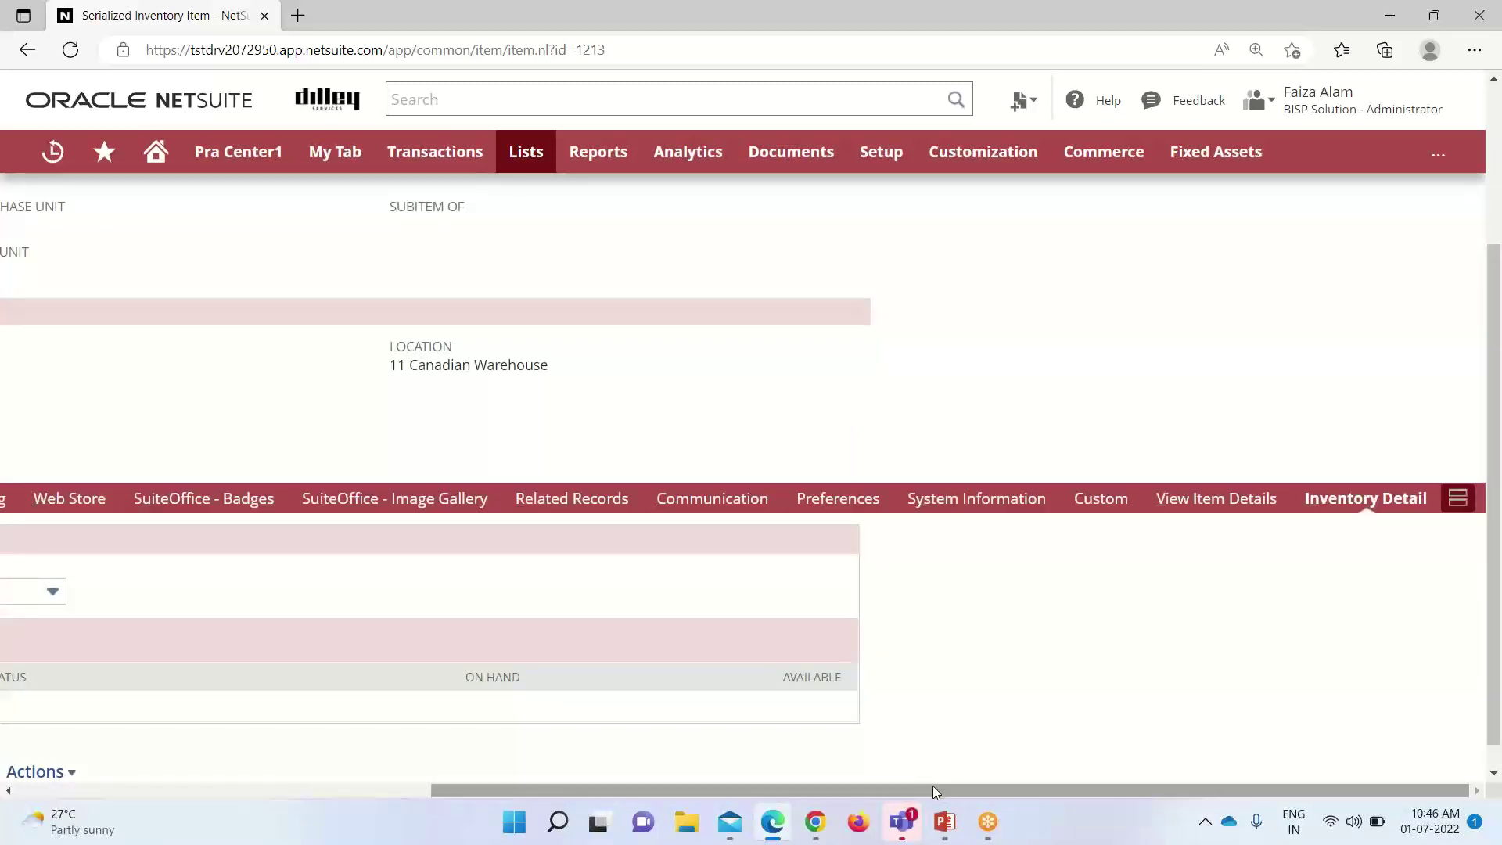
pyautogui.moveTo(933, 789); pyautogui.dragTo(748, 769)
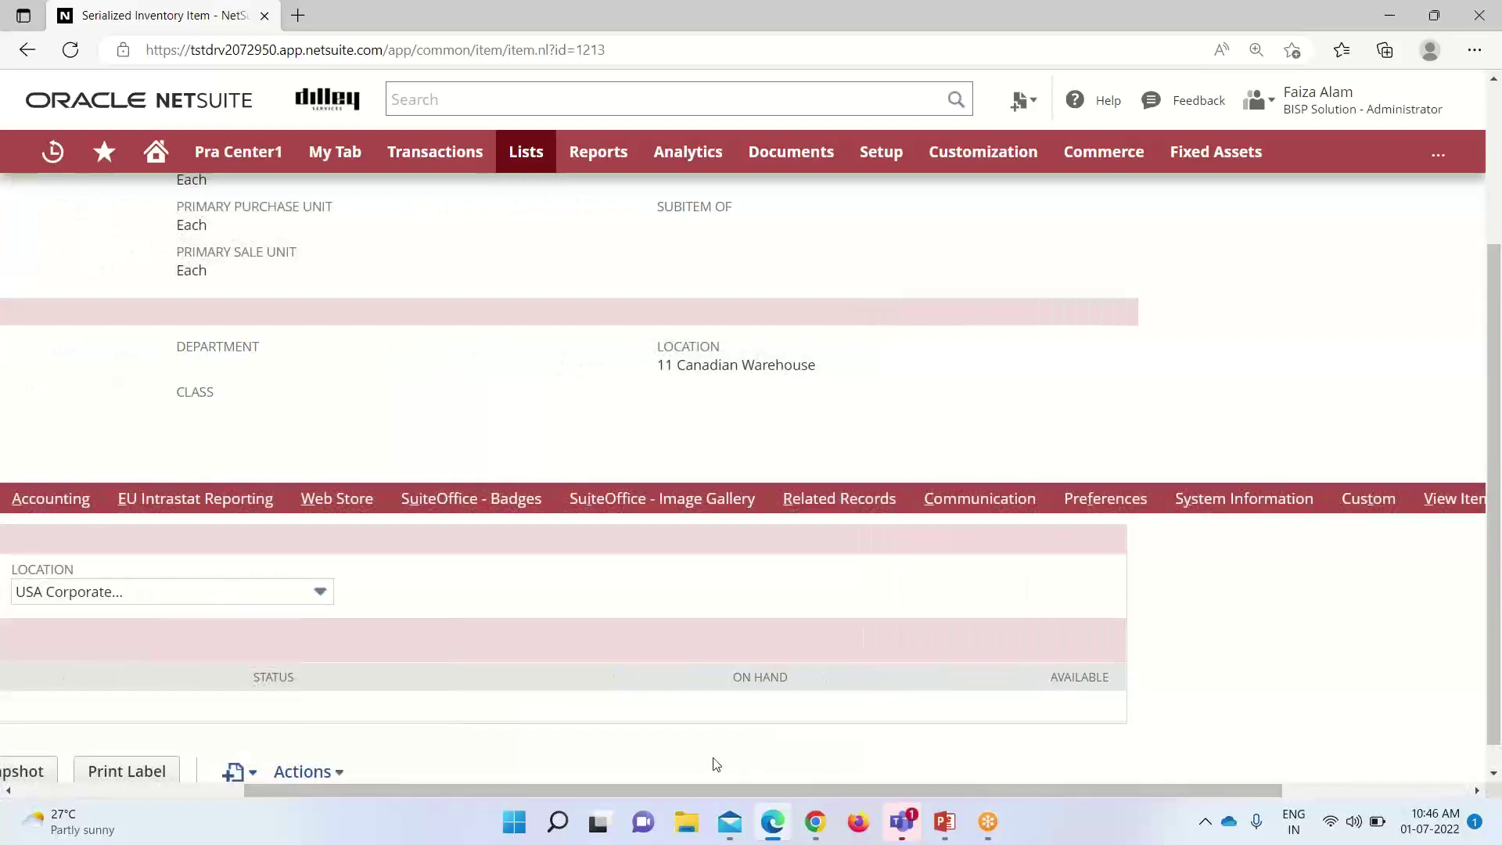
pyautogui.moveTo(660, 784); pyautogui.dragTo(407, 753)
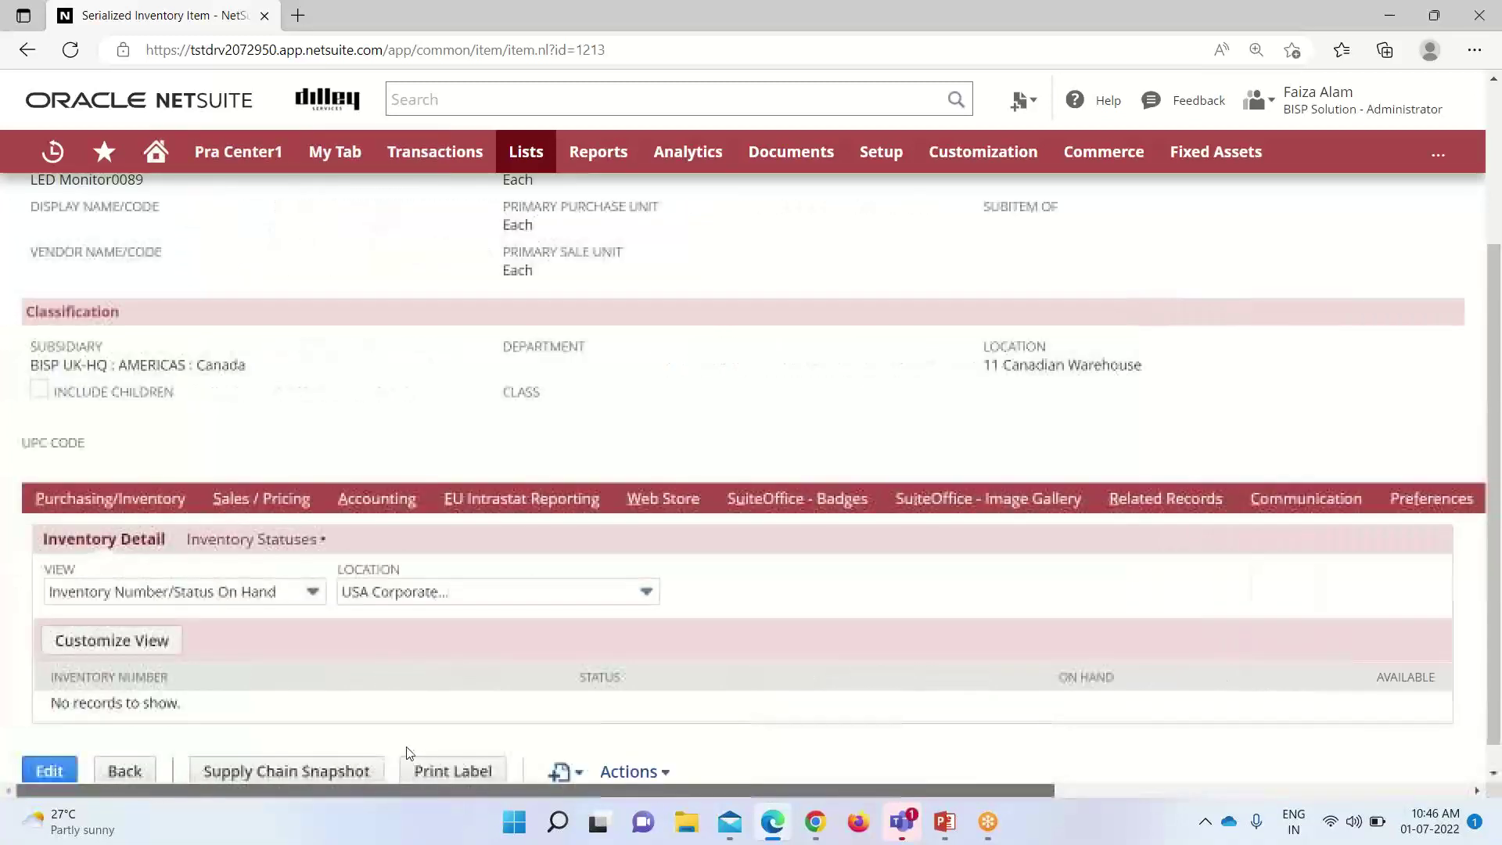
# Filter the inventory detail to 11 Canadian Warehouse: serial 141021 Good, 141019 and 141020 Damaged
pyautogui.click(647, 592)
pyautogui.scroll(3, 477, 503)
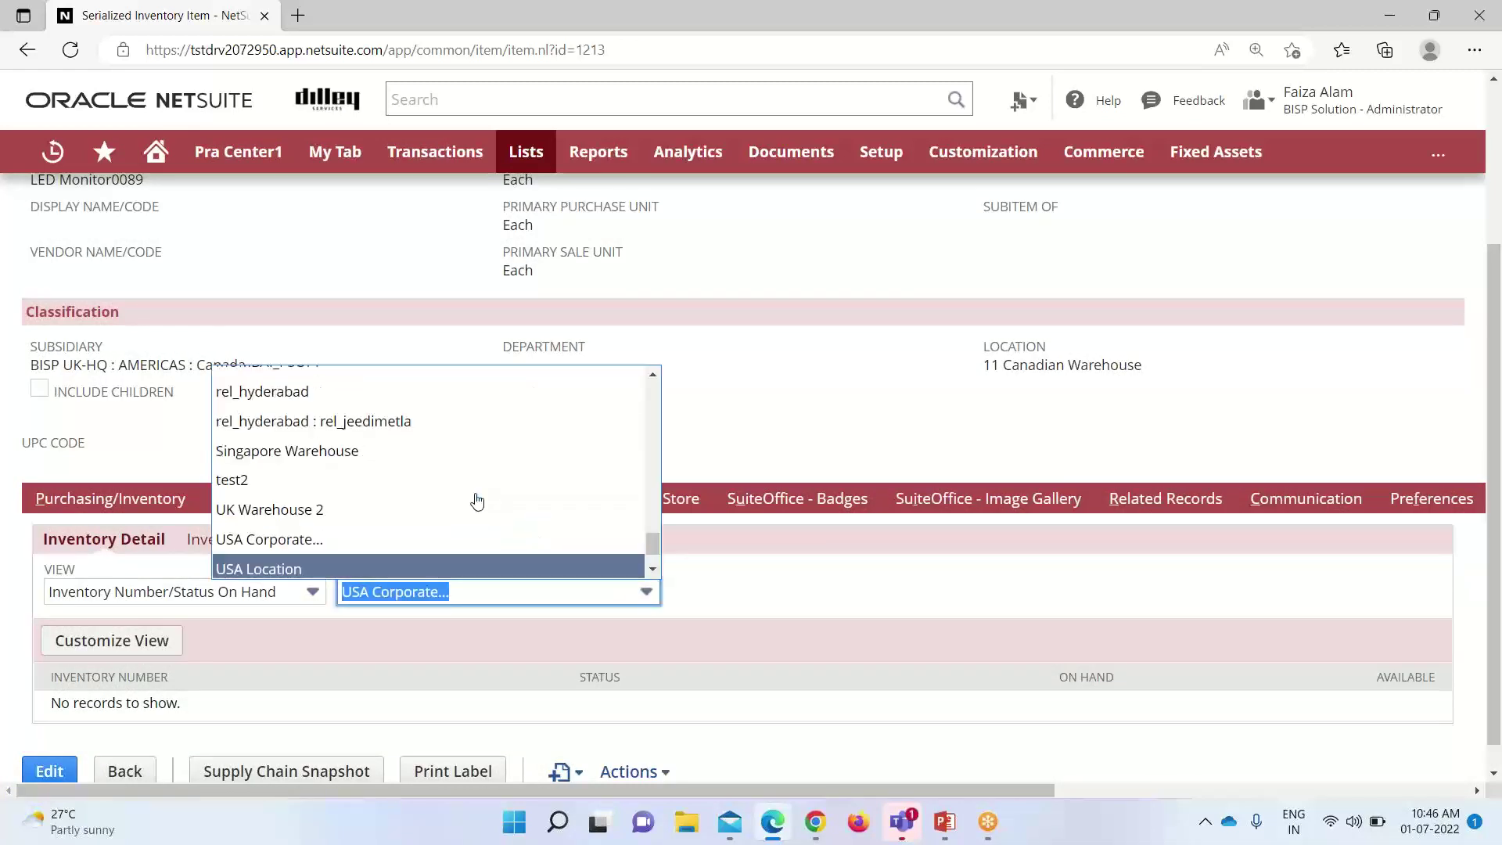
pyautogui.scroll(2, 477, 494)
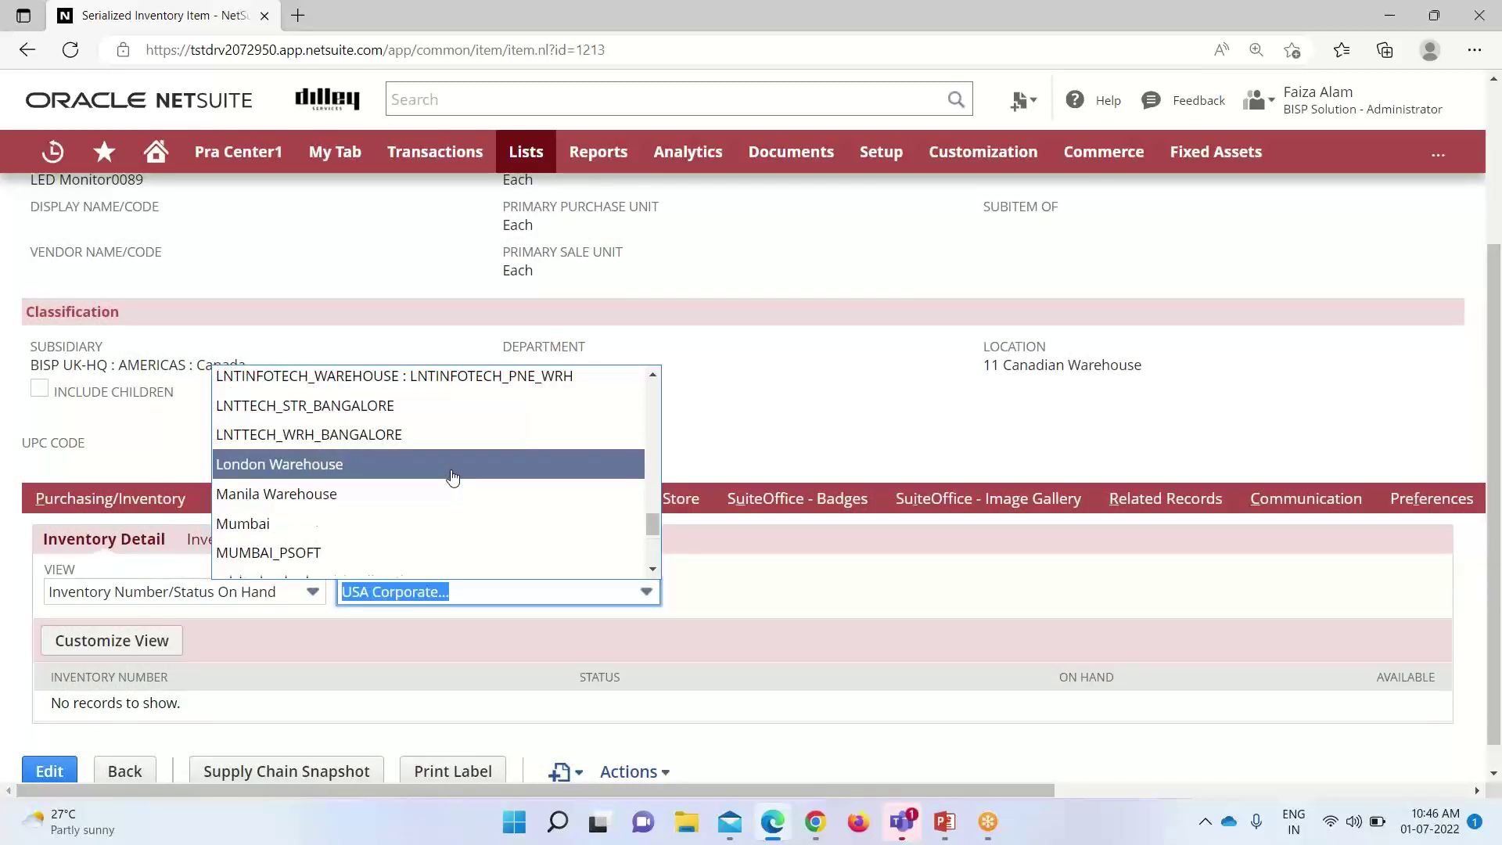
pyautogui.scroll(-1, 453, 477)
pyautogui.scroll(-1, 453, 477)
pyautogui.scroll(-3, 453, 477)
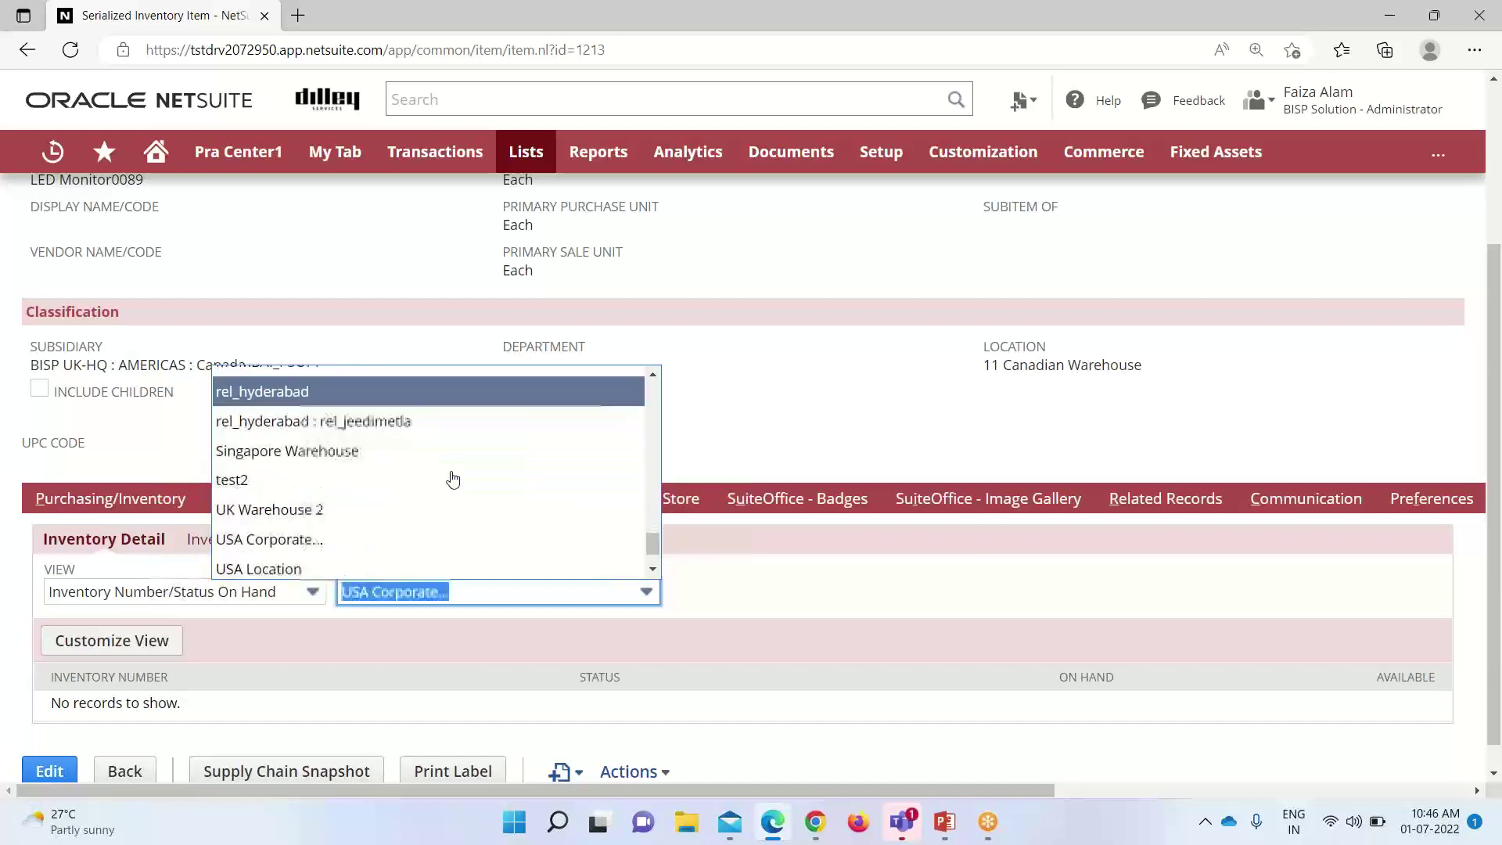
pyautogui.scroll(10, 451, 477)
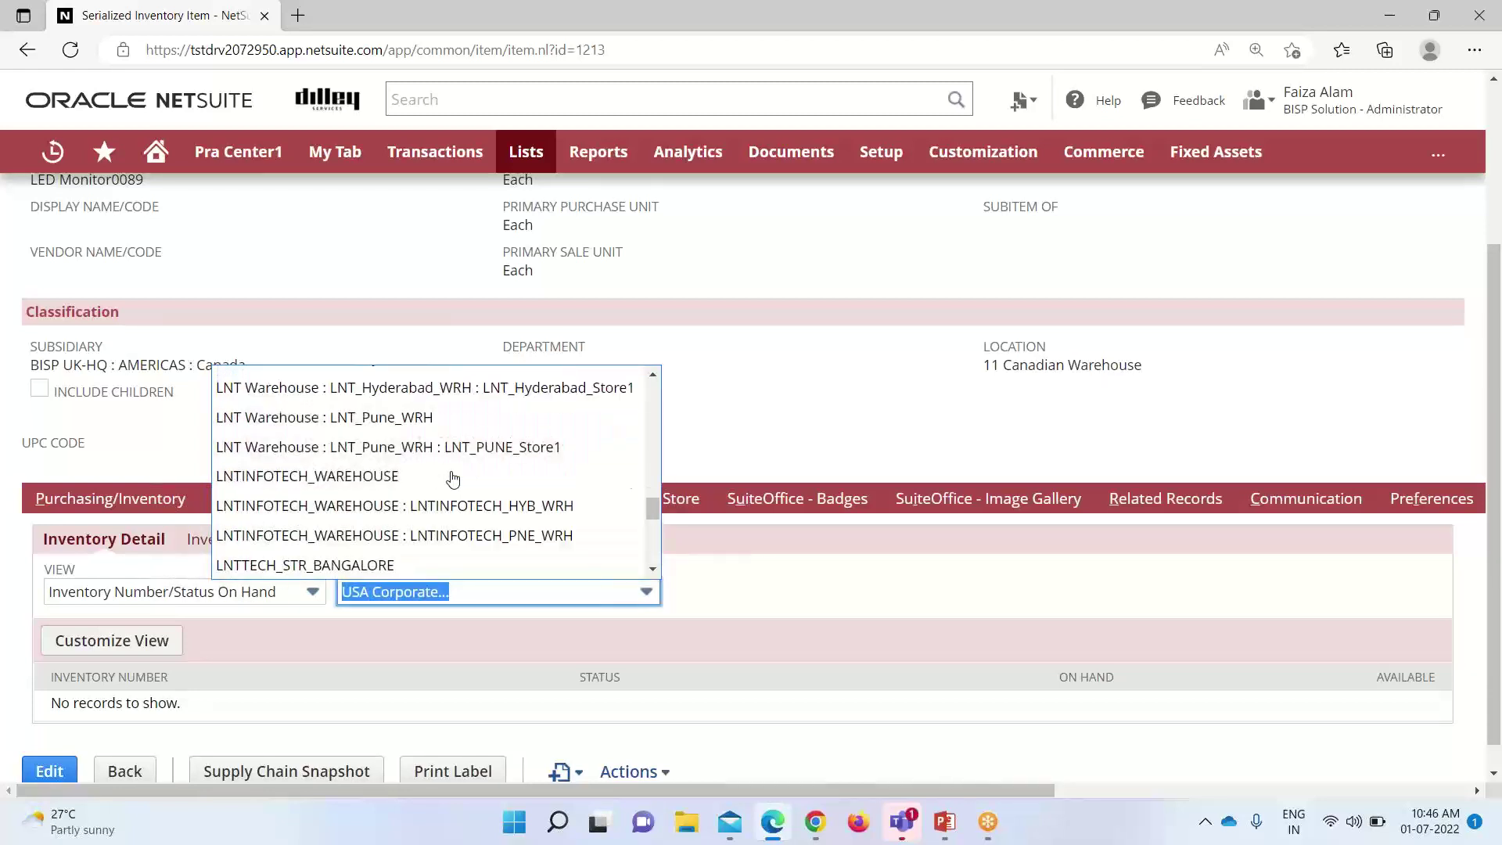
pyautogui.scroll(4, 384, 479)
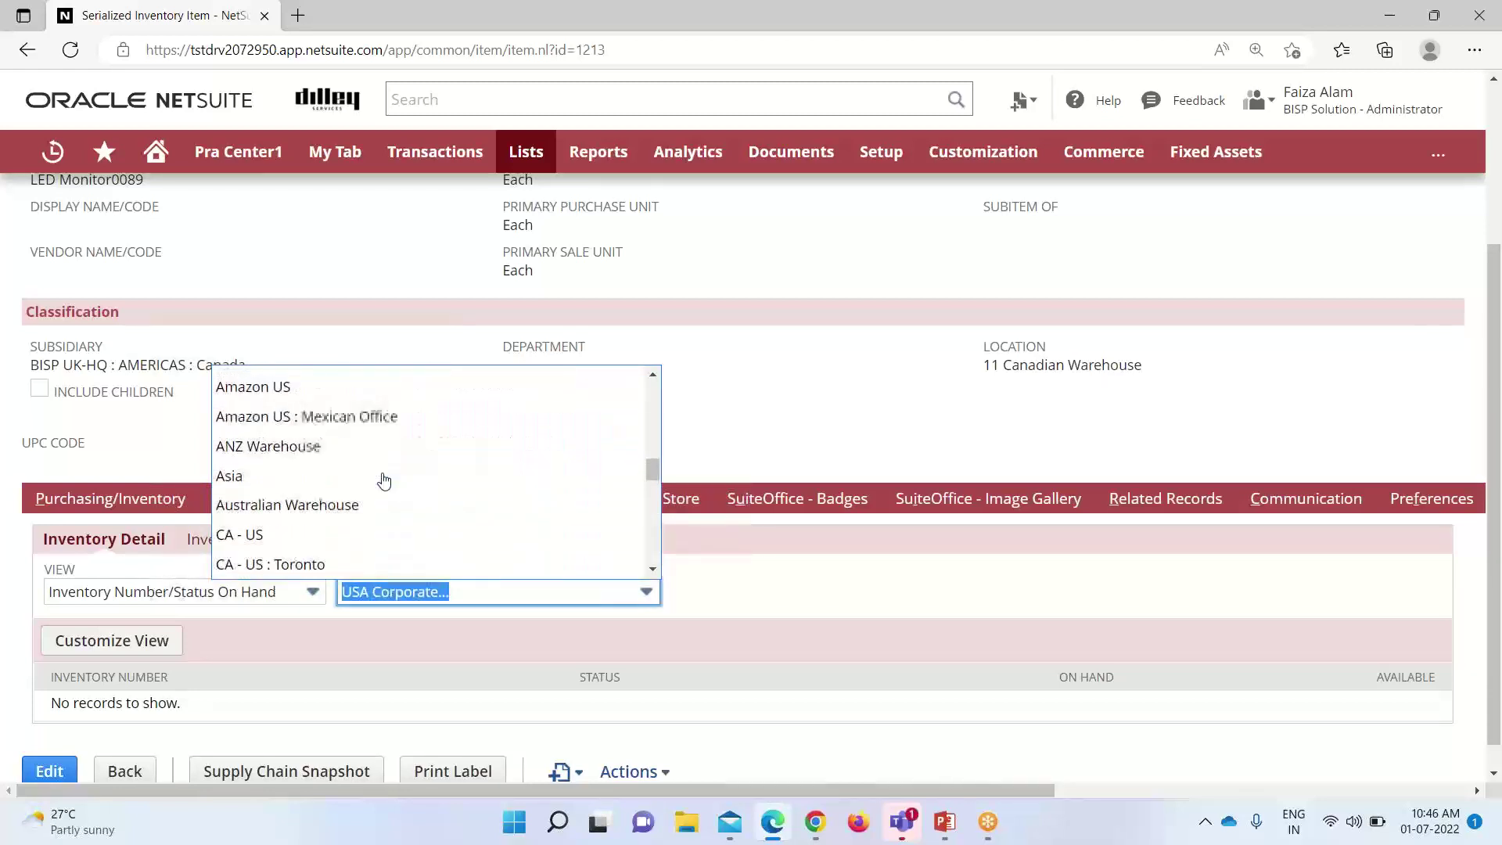
pyautogui.click(389, 408)
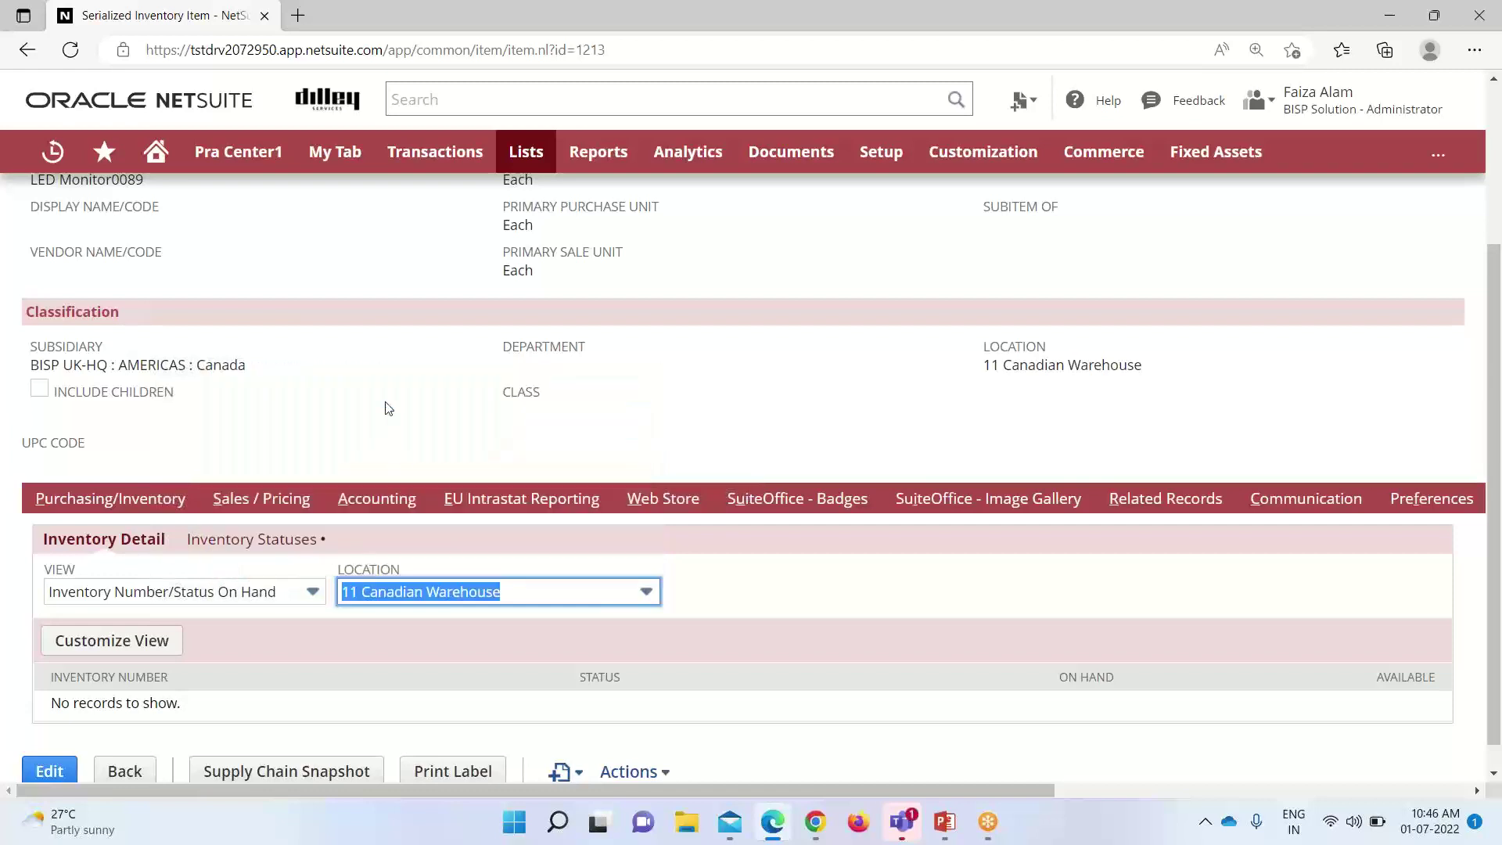
pyautogui.scroll(-1, 517, 602)
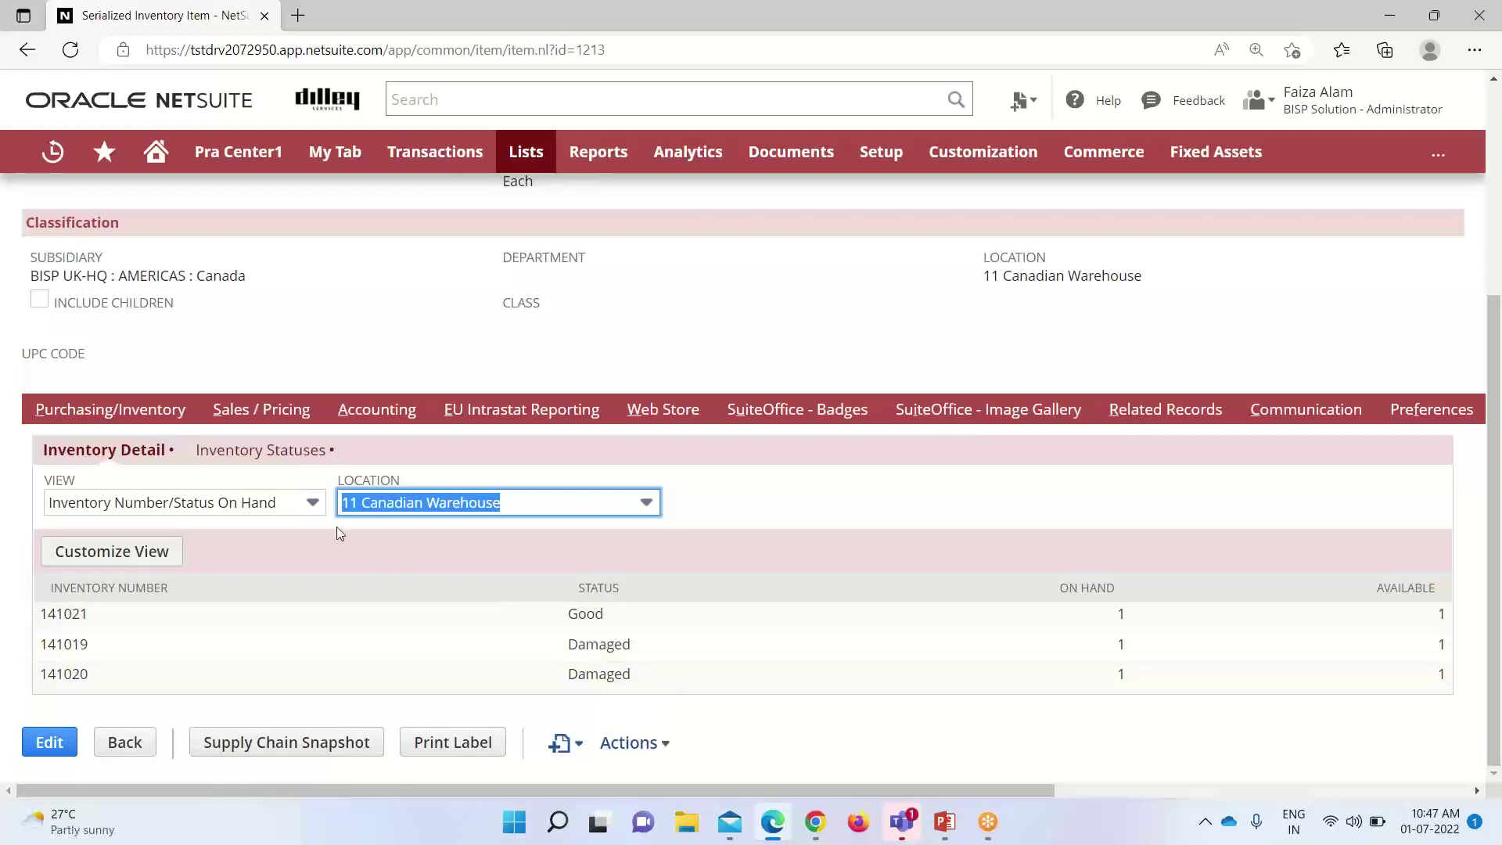
# Show Inventory Statuses totals for 11 Canadian Warehouse: 2 Damaged and 1 Good on hand
pyautogui.click(289, 454)
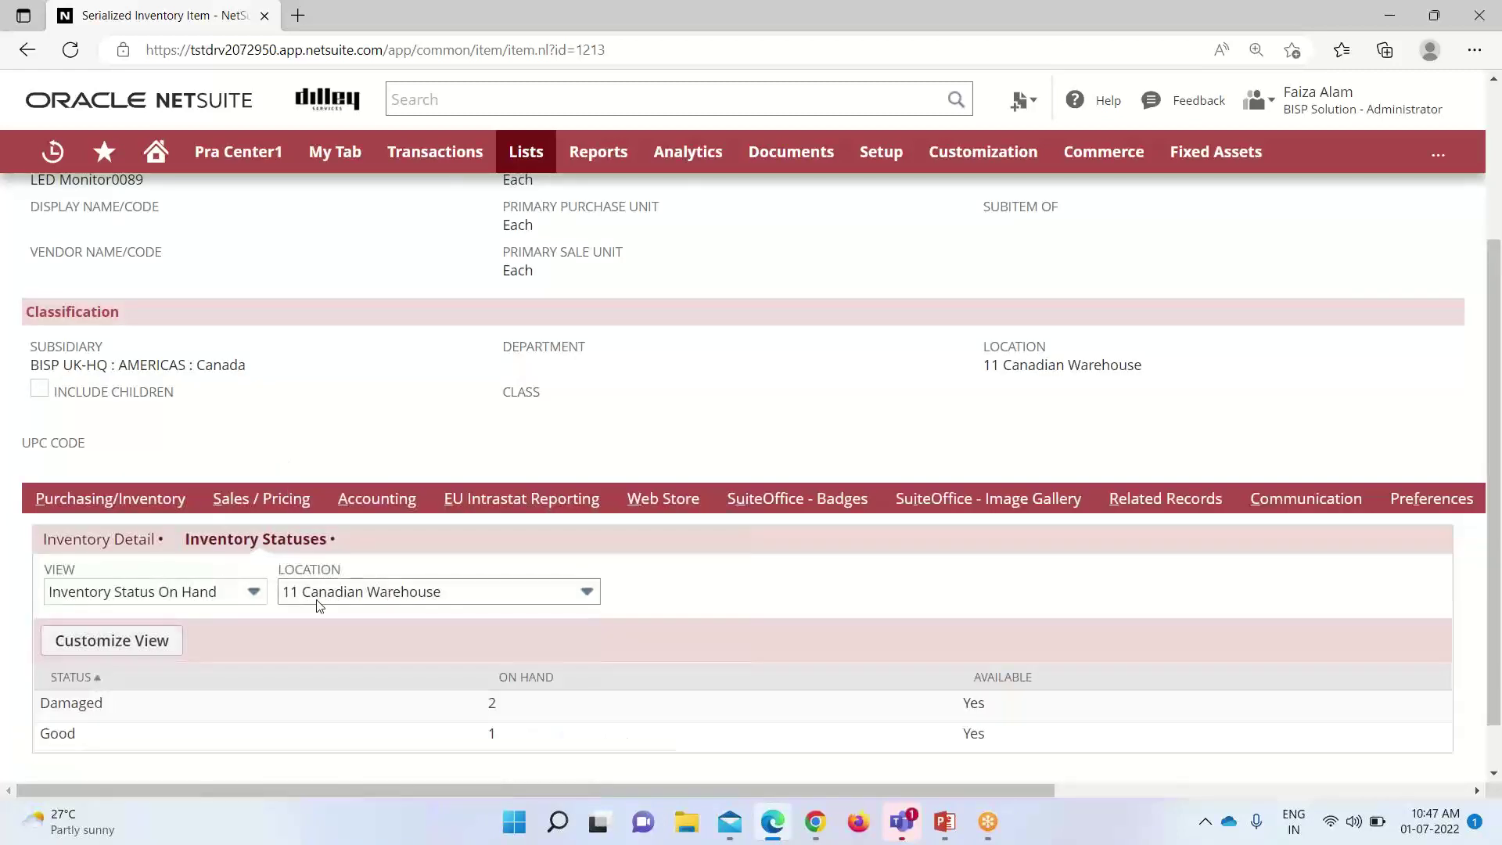
pyautogui.scroll(-1, 505, 634)
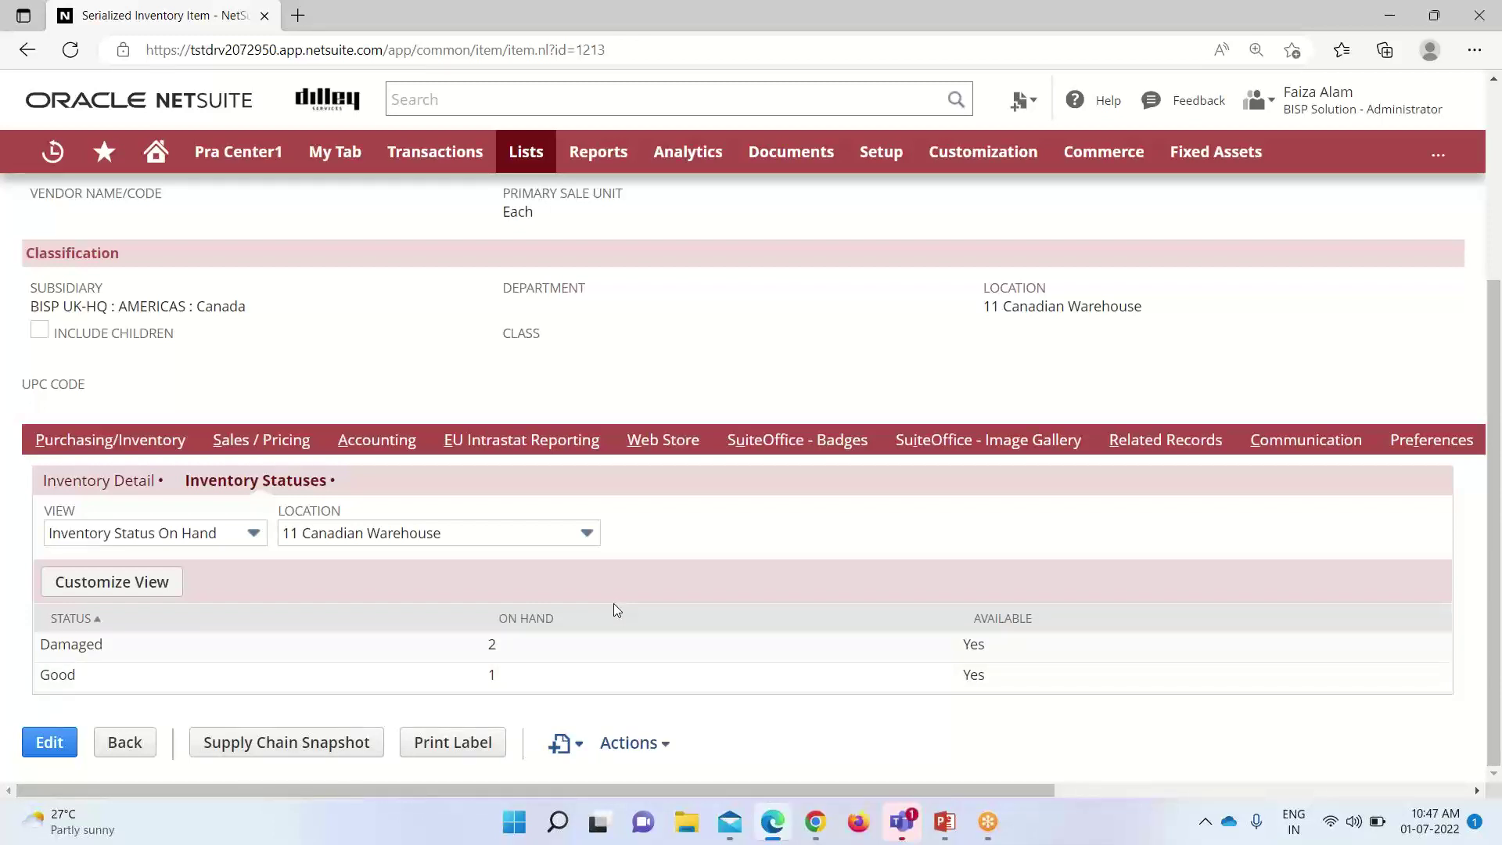
pyautogui.scroll(5, 616, 605)
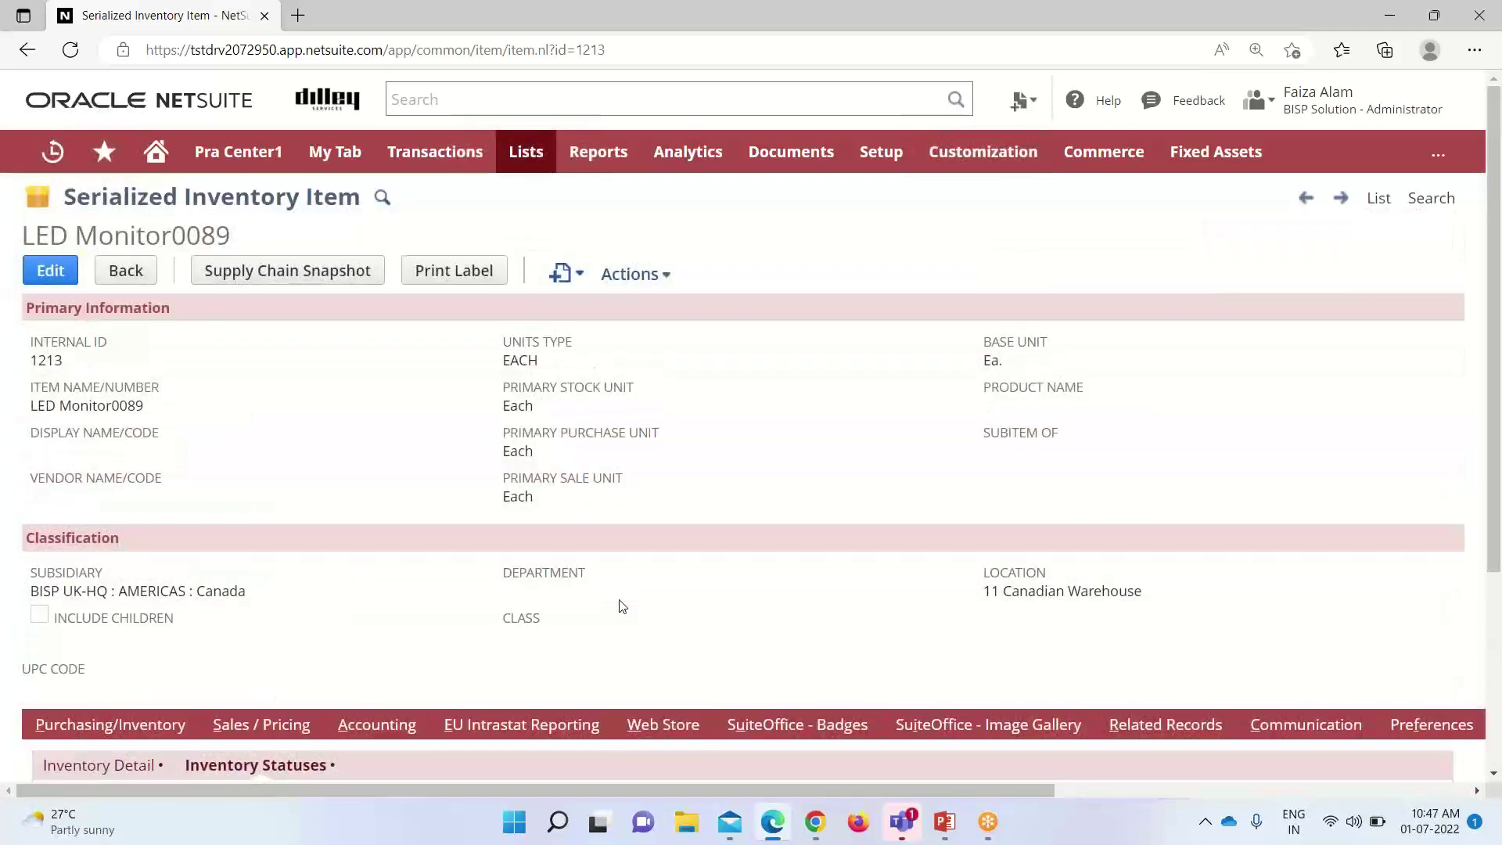
# Start creating a new saved search
pyautogui.moveTo(598, 156)
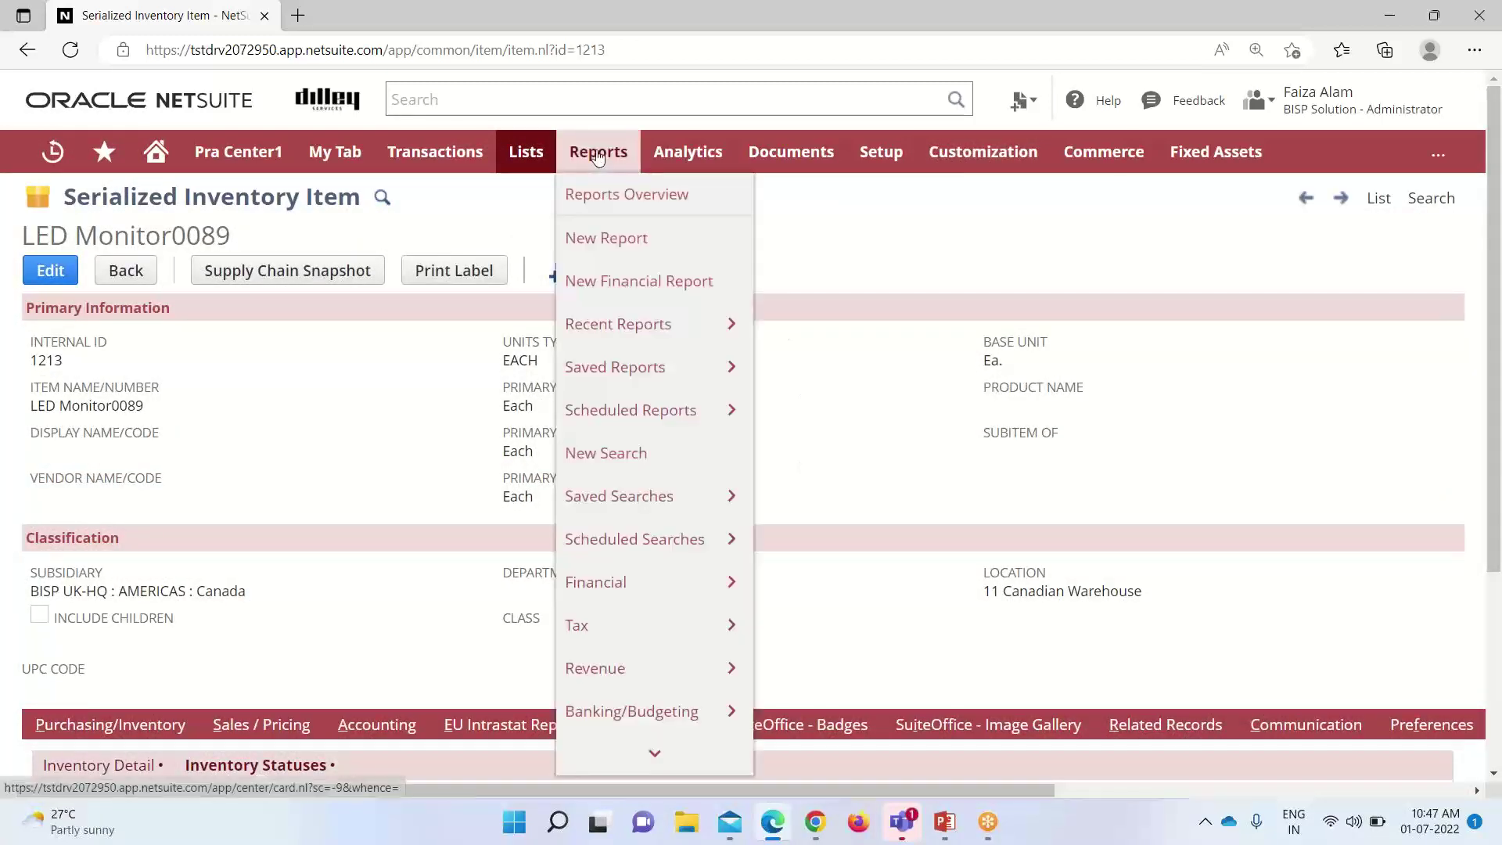
pyautogui.moveTo(618, 510)
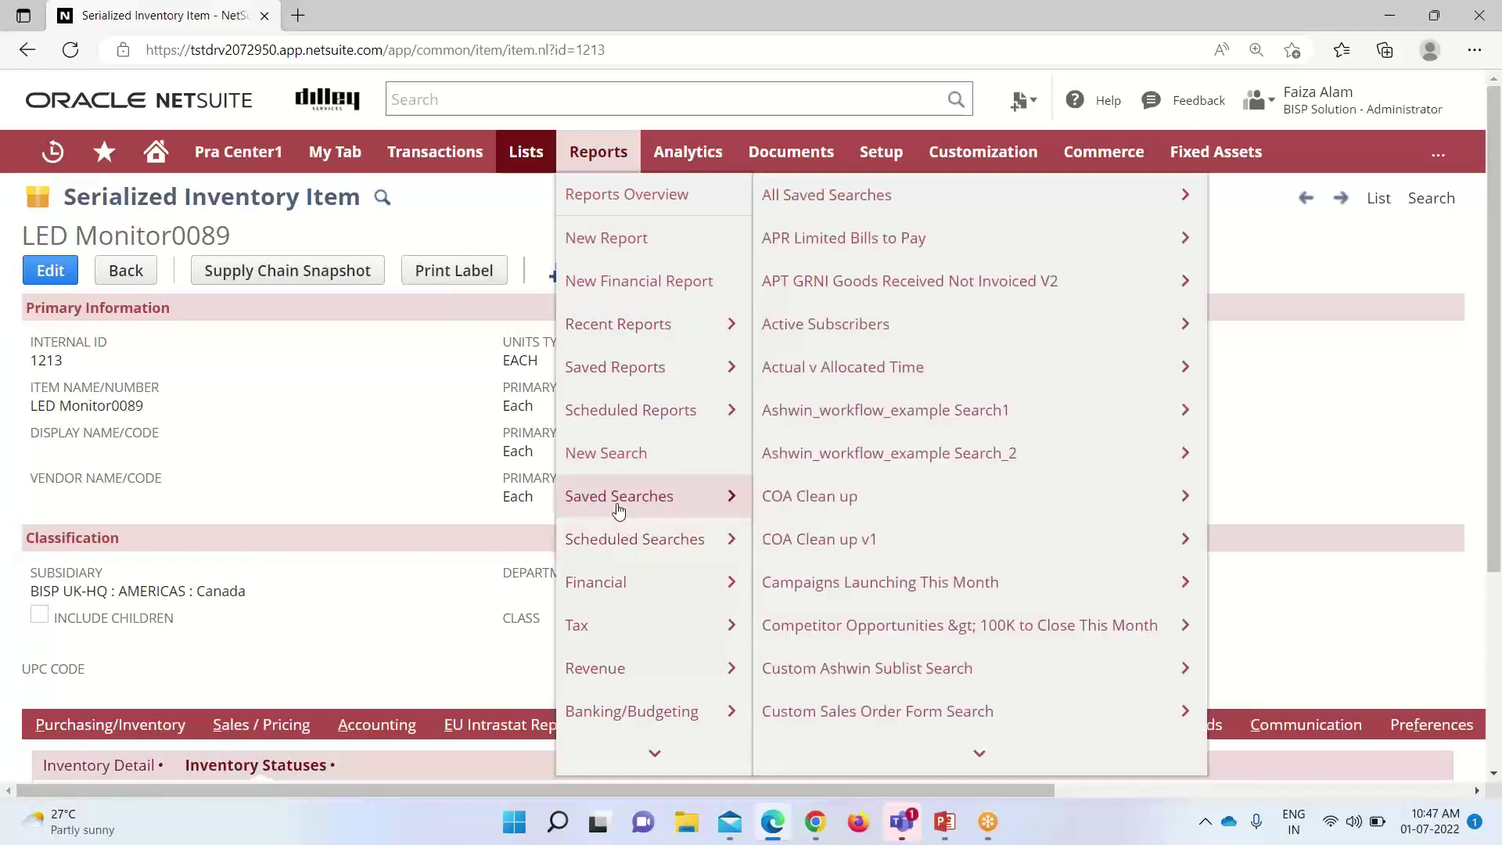
pyautogui.moveTo(879, 204)
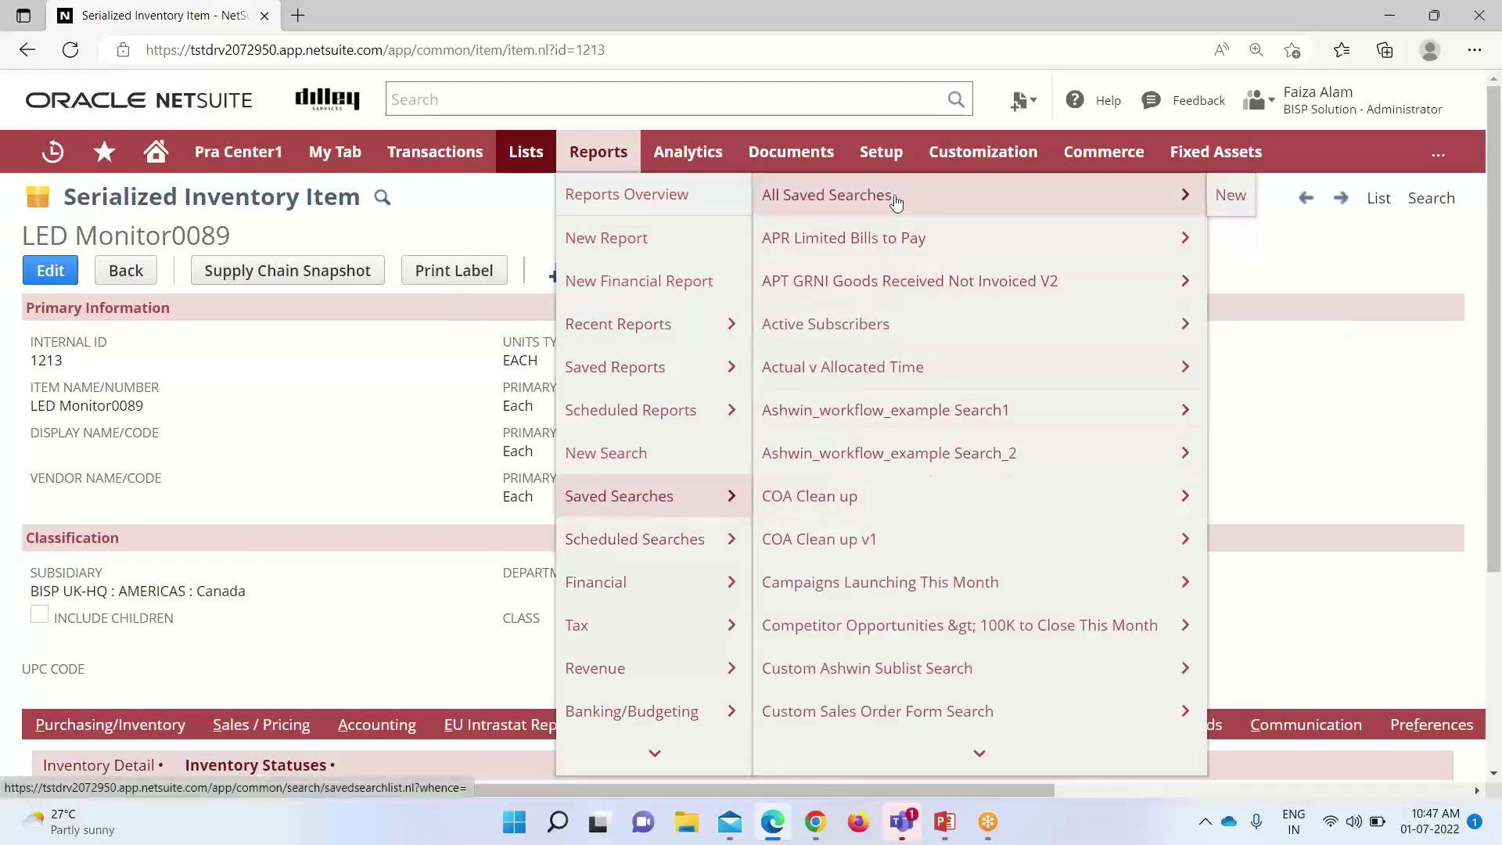
pyautogui.click(1232, 197)
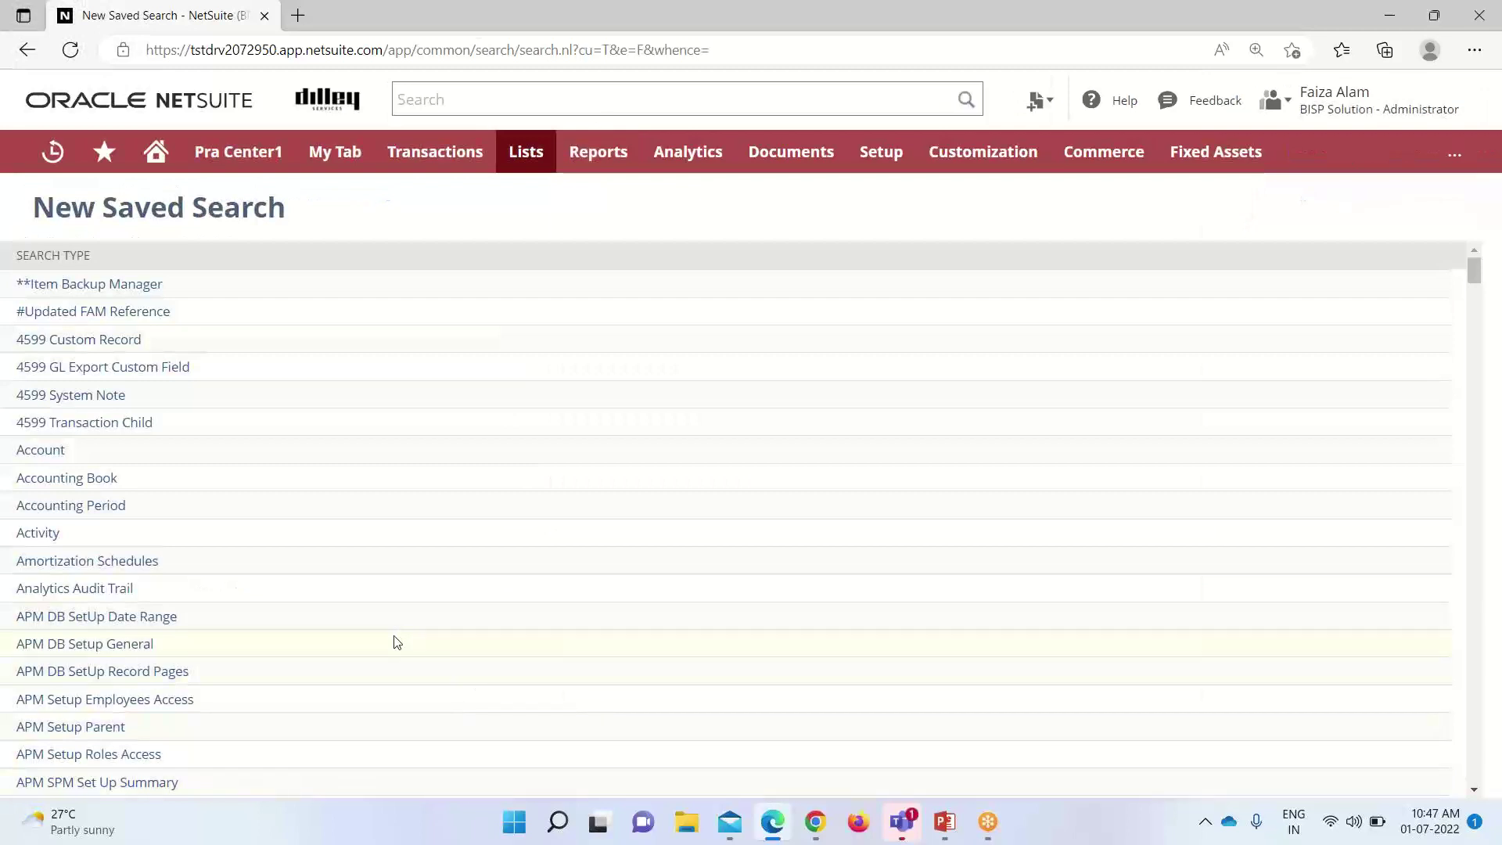
# Find 'inve' on the page to reach the Inventory Balance, Inventory Detail and Inventory Status types
pyautogui.hotkey('ctrl', 'f')
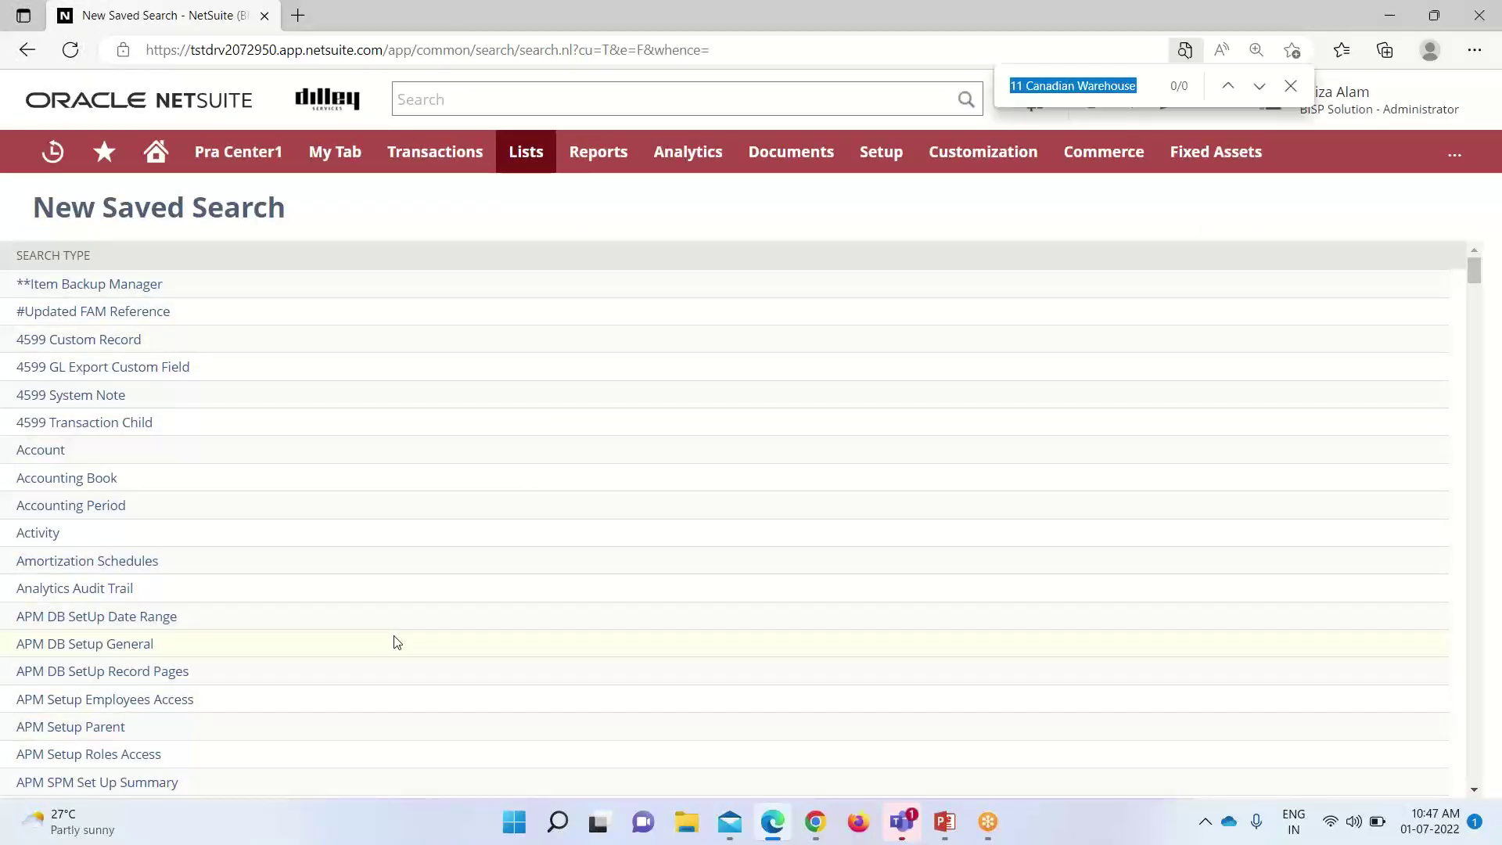
pyautogui.press('BackSpace')
pyautogui.write('inve')
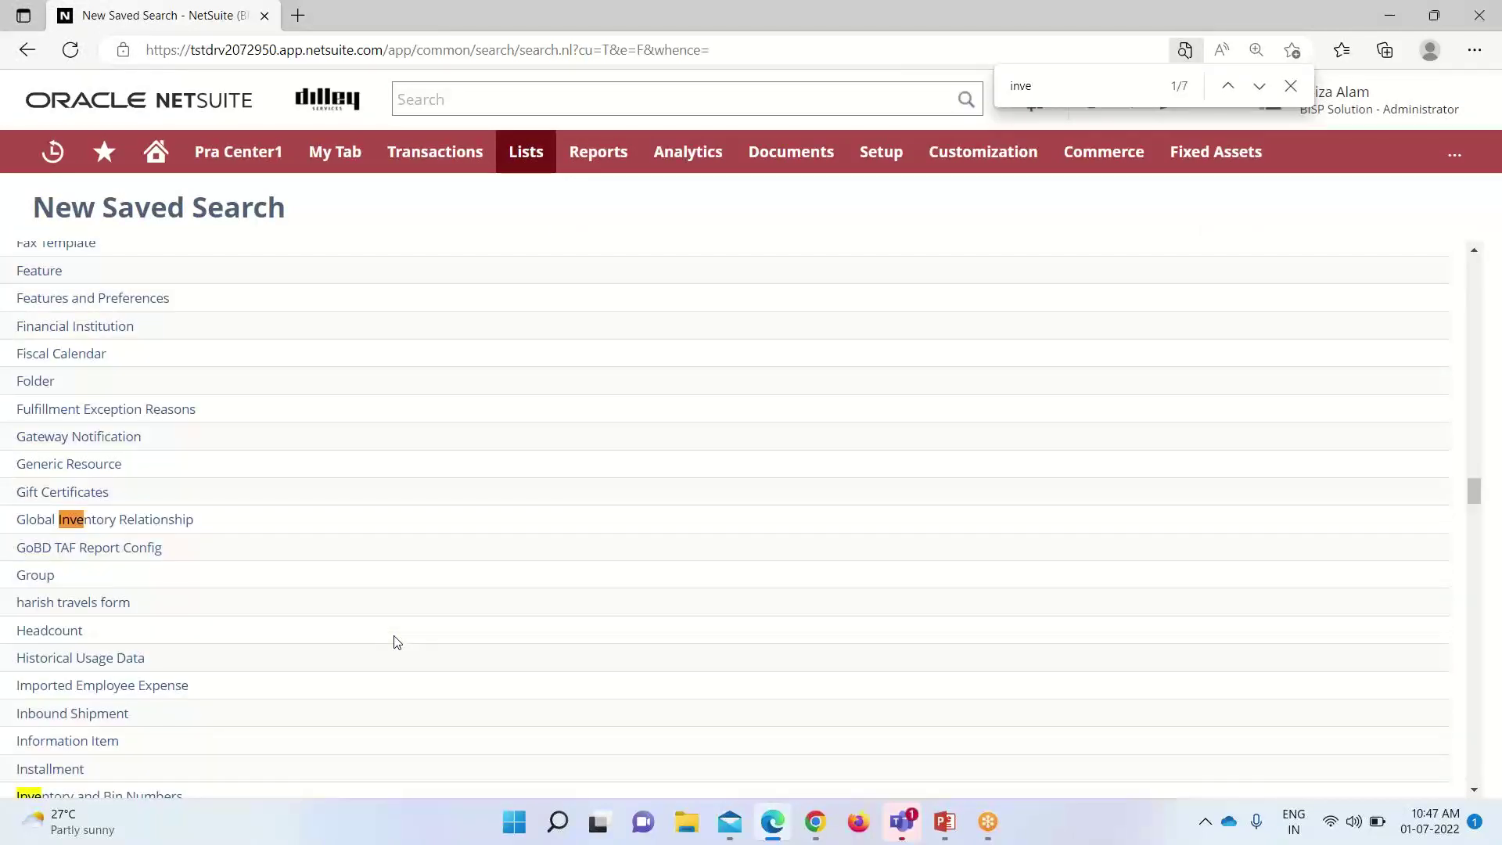
pyautogui.scroll(-2, 397, 652)
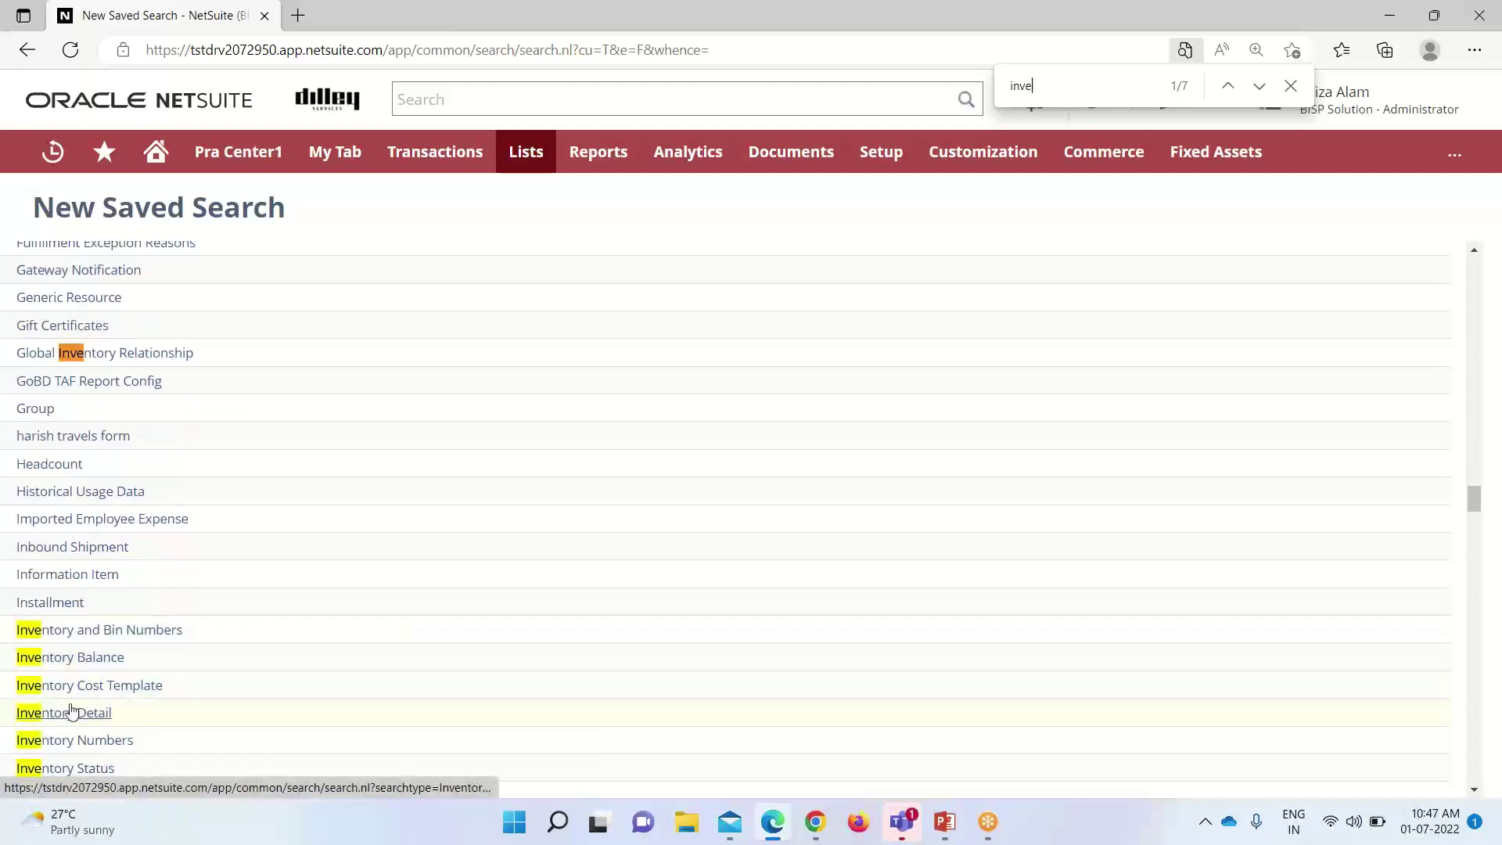
# Pick the Inventory Balance type, title it 'Inventory Balance Search FA', and make it public and list-viewable
pyautogui.click(87, 664)
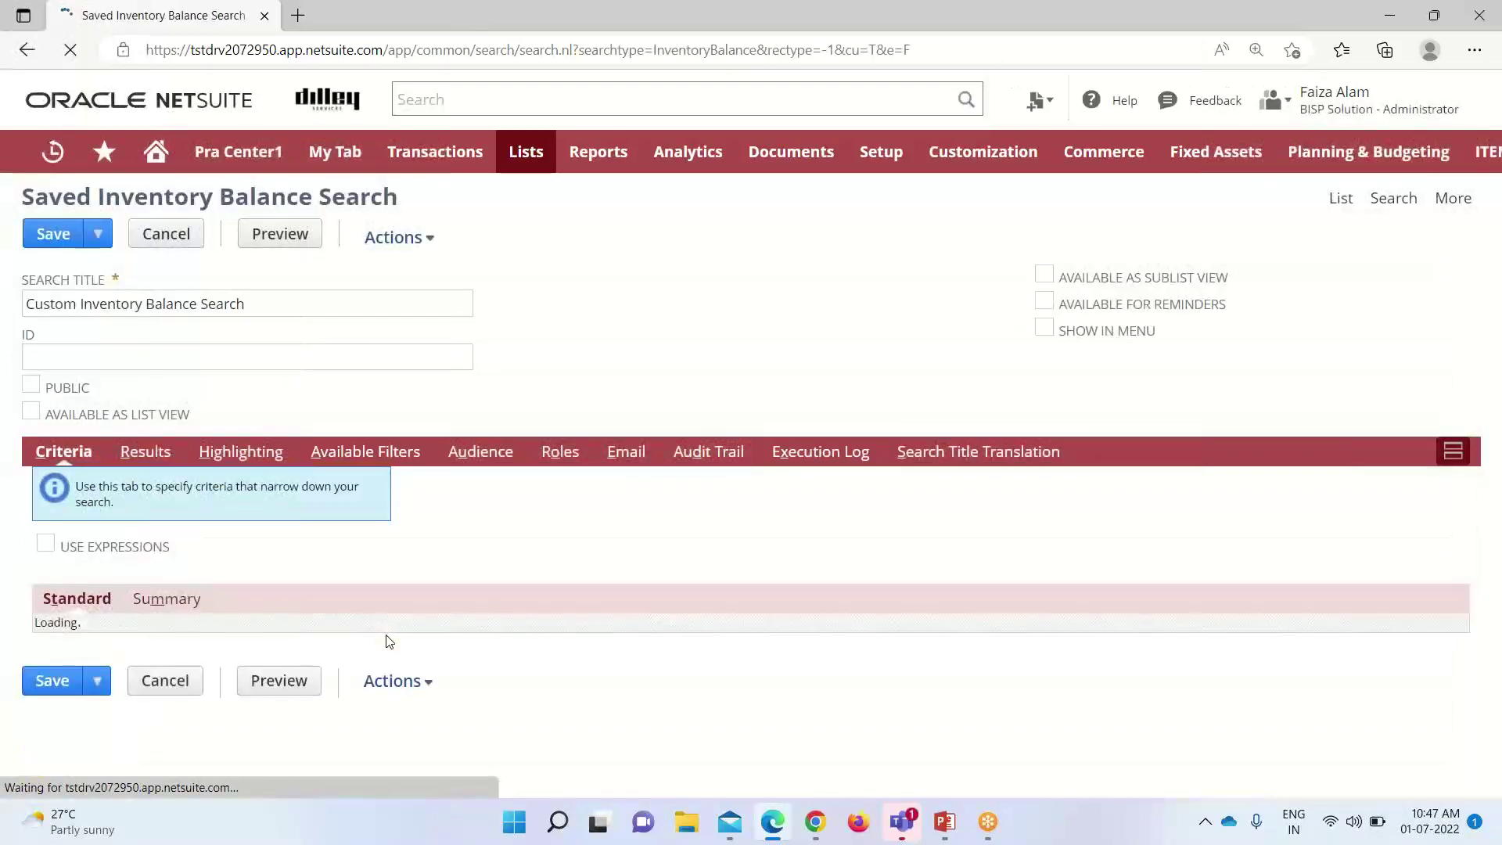
pyautogui.click(80, 302)
pyautogui.press('BackSpace')
pyautogui.press('BackSpace')
pyautogui.press('BackSpace')
pyautogui.press('BackSpace')
pyautogui.press('BackSpace')
pyautogui.press('BackSpace')
pyautogui.press('BackSpace')
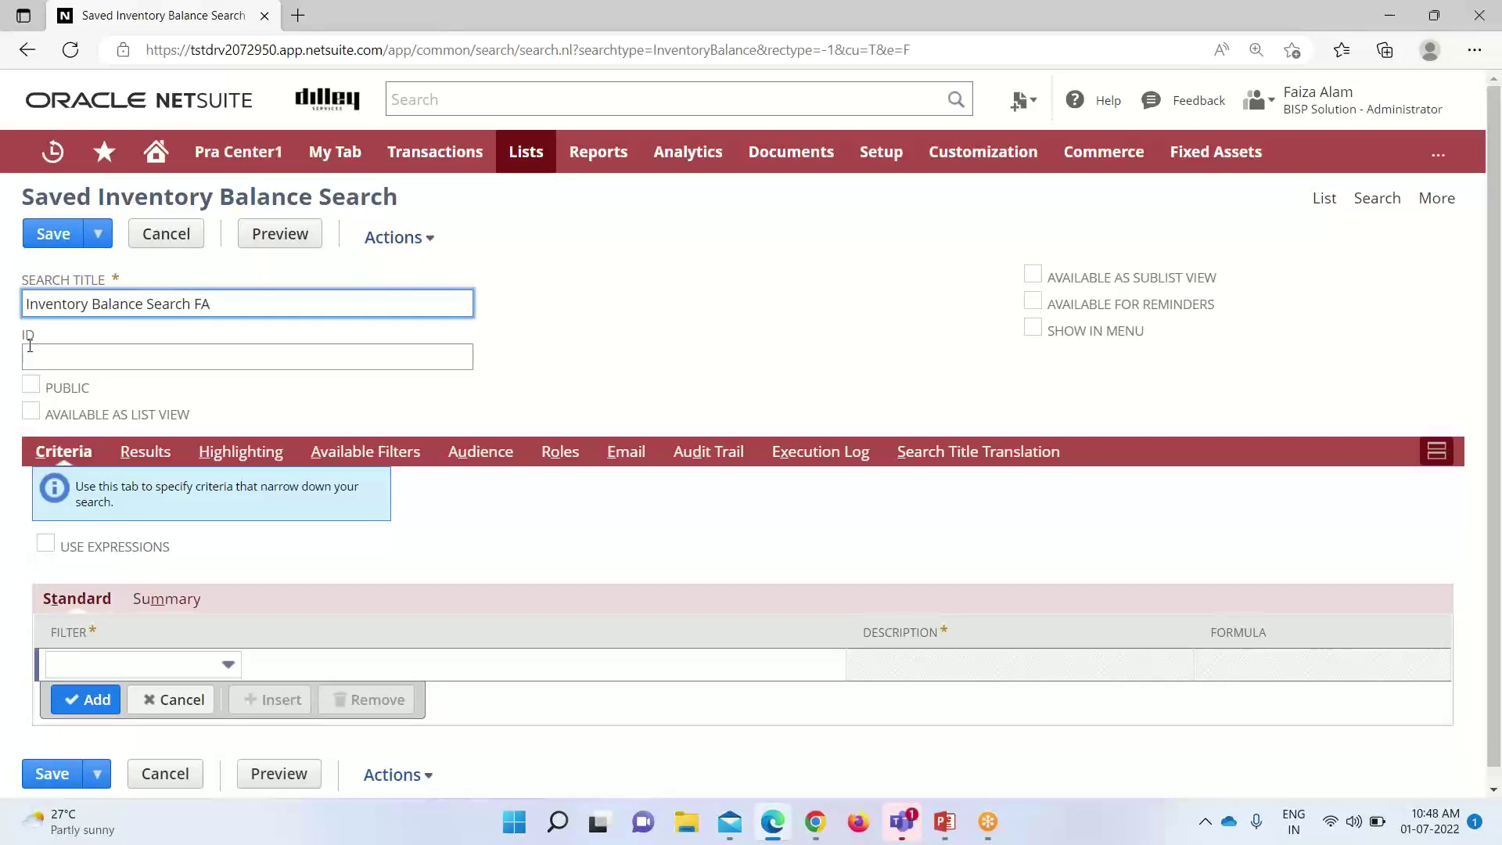
pyautogui.click(29, 389)
pyautogui.click(29, 390)
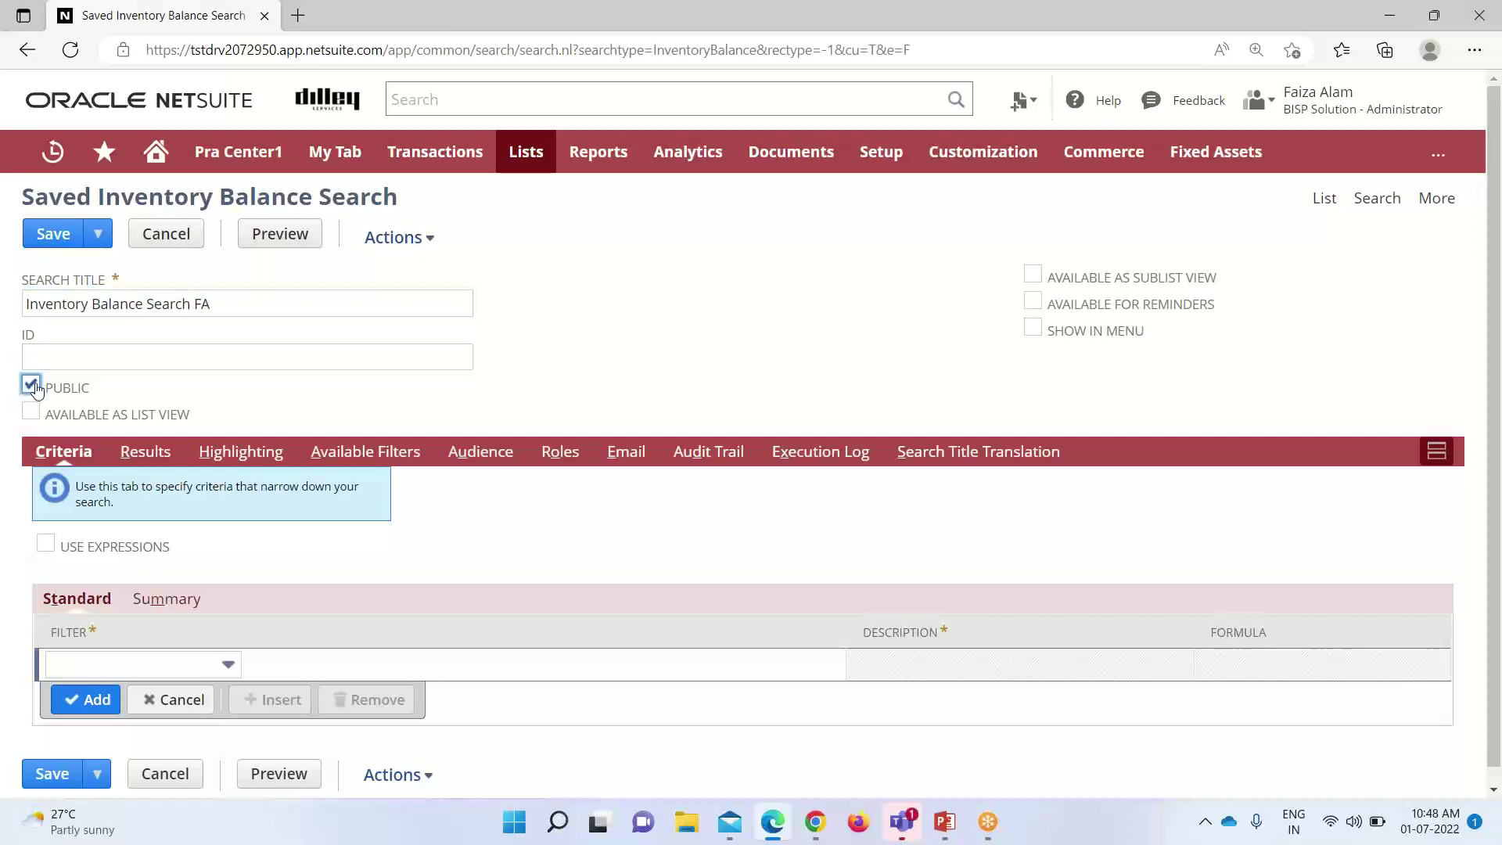
pyautogui.click(32, 412)
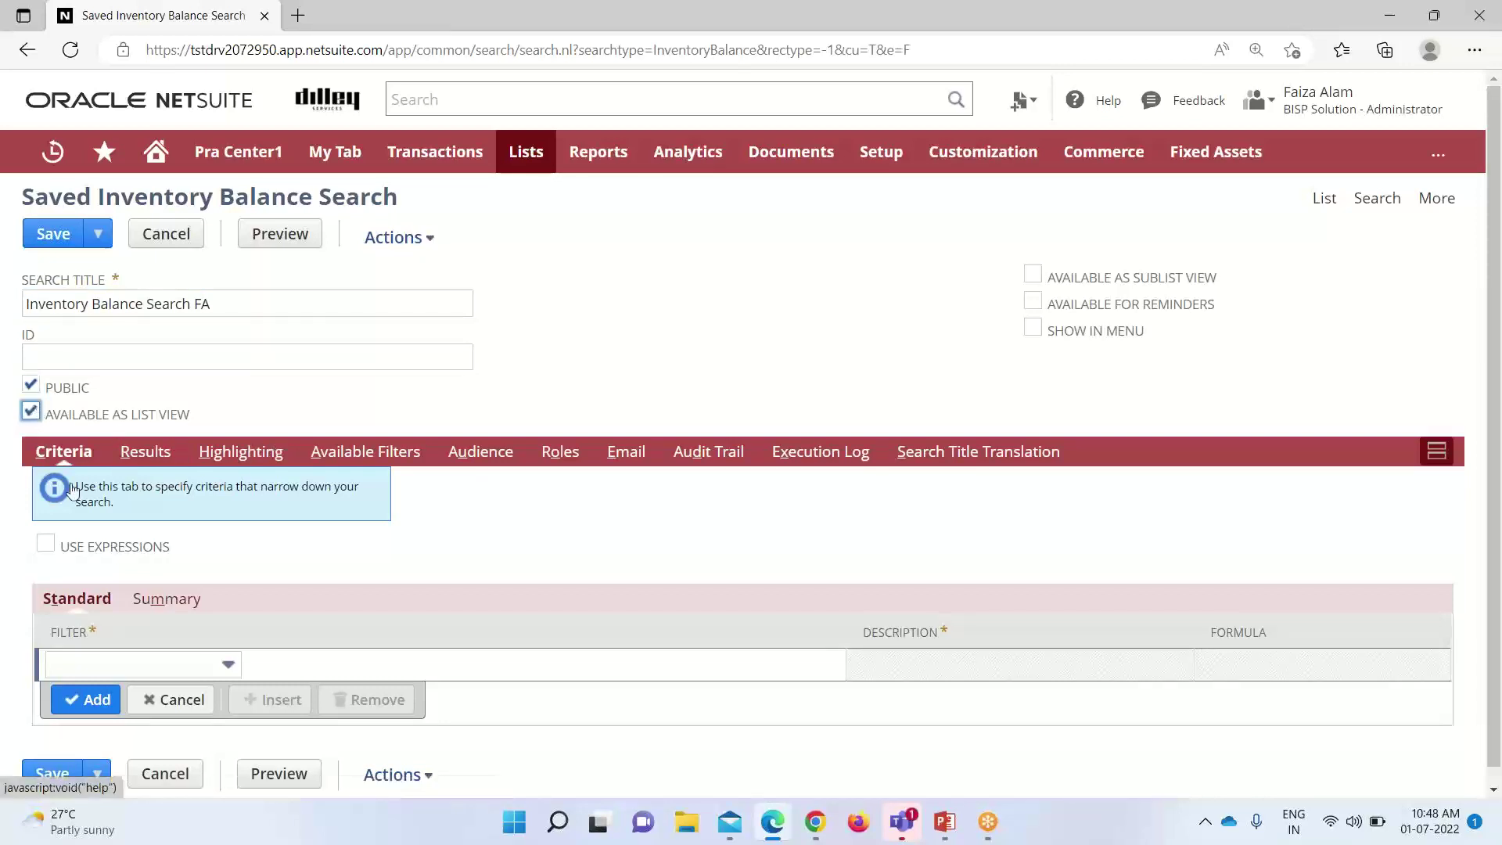
# Add a Location filter set to 11 Canadian Warehouse
pyautogui.click(226, 667)
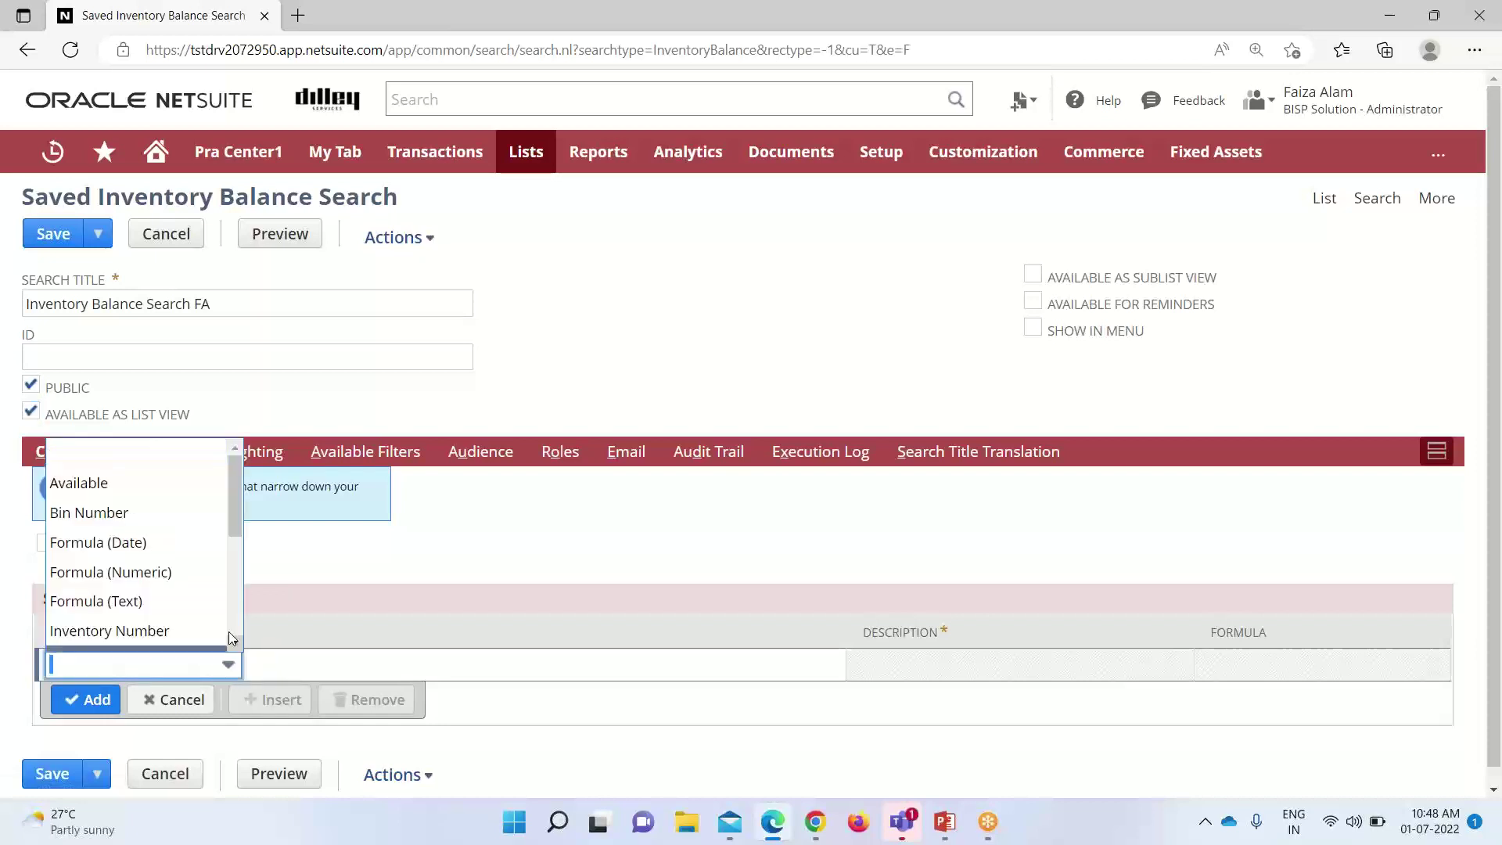
pyautogui.scroll(-1, 235, 506)
pyautogui.scroll(-1, 234, 507)
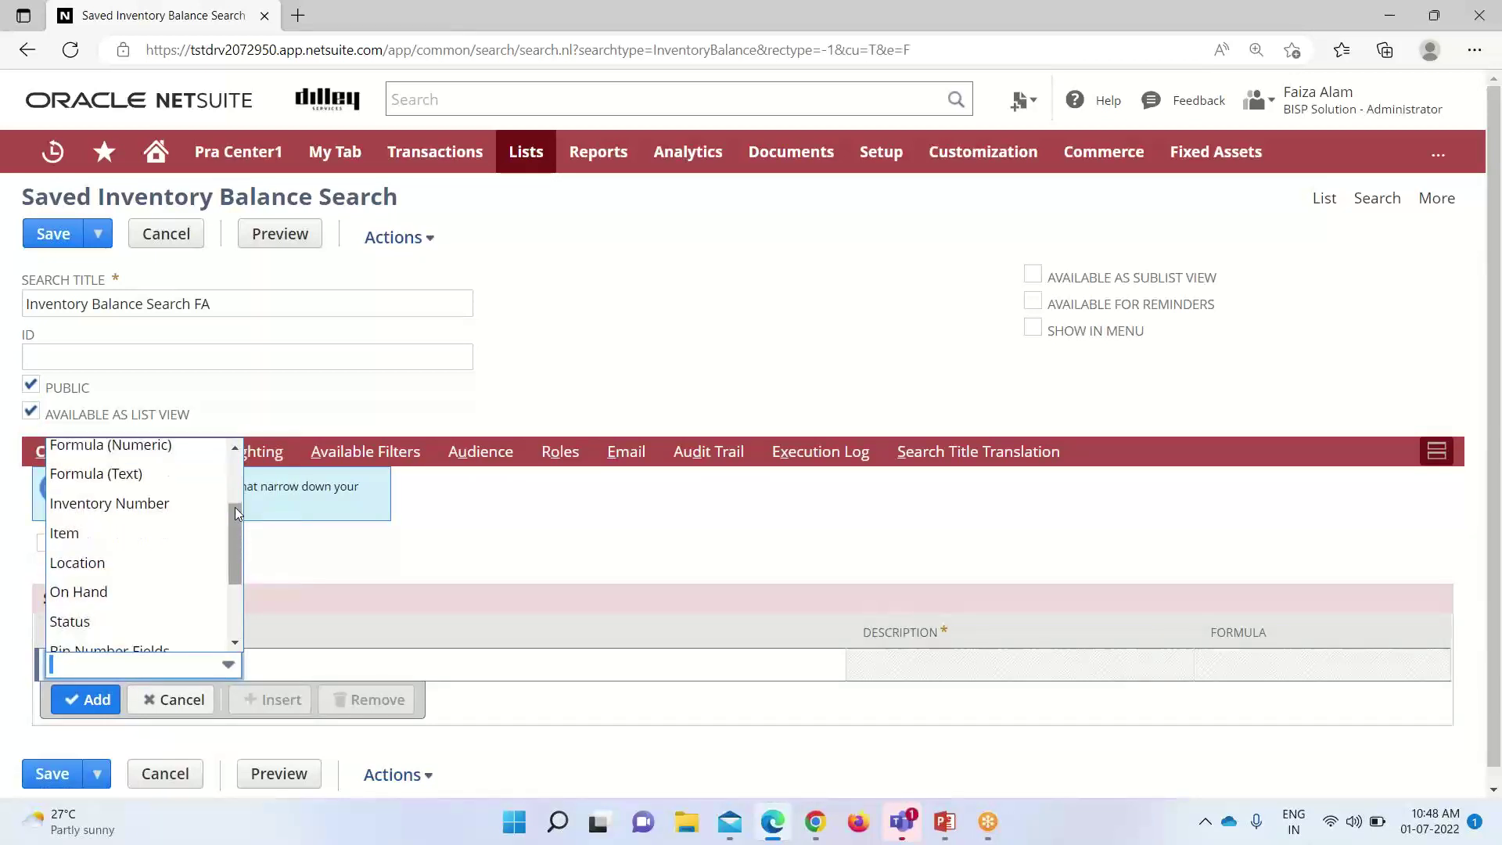
pyautogui.click(151, 563)
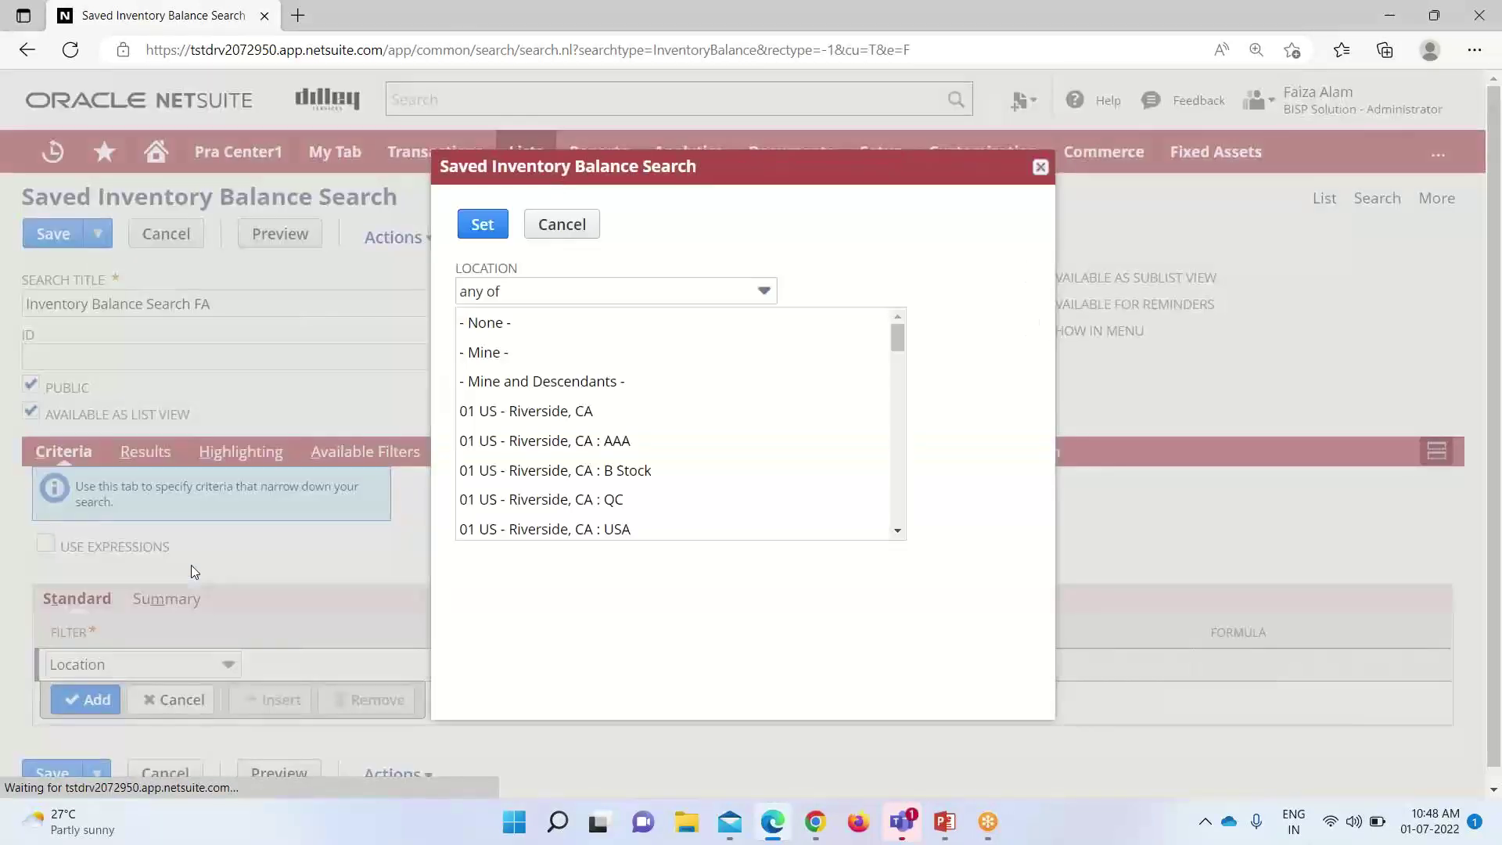
pyautogui.scroll(-5, 897, 329)
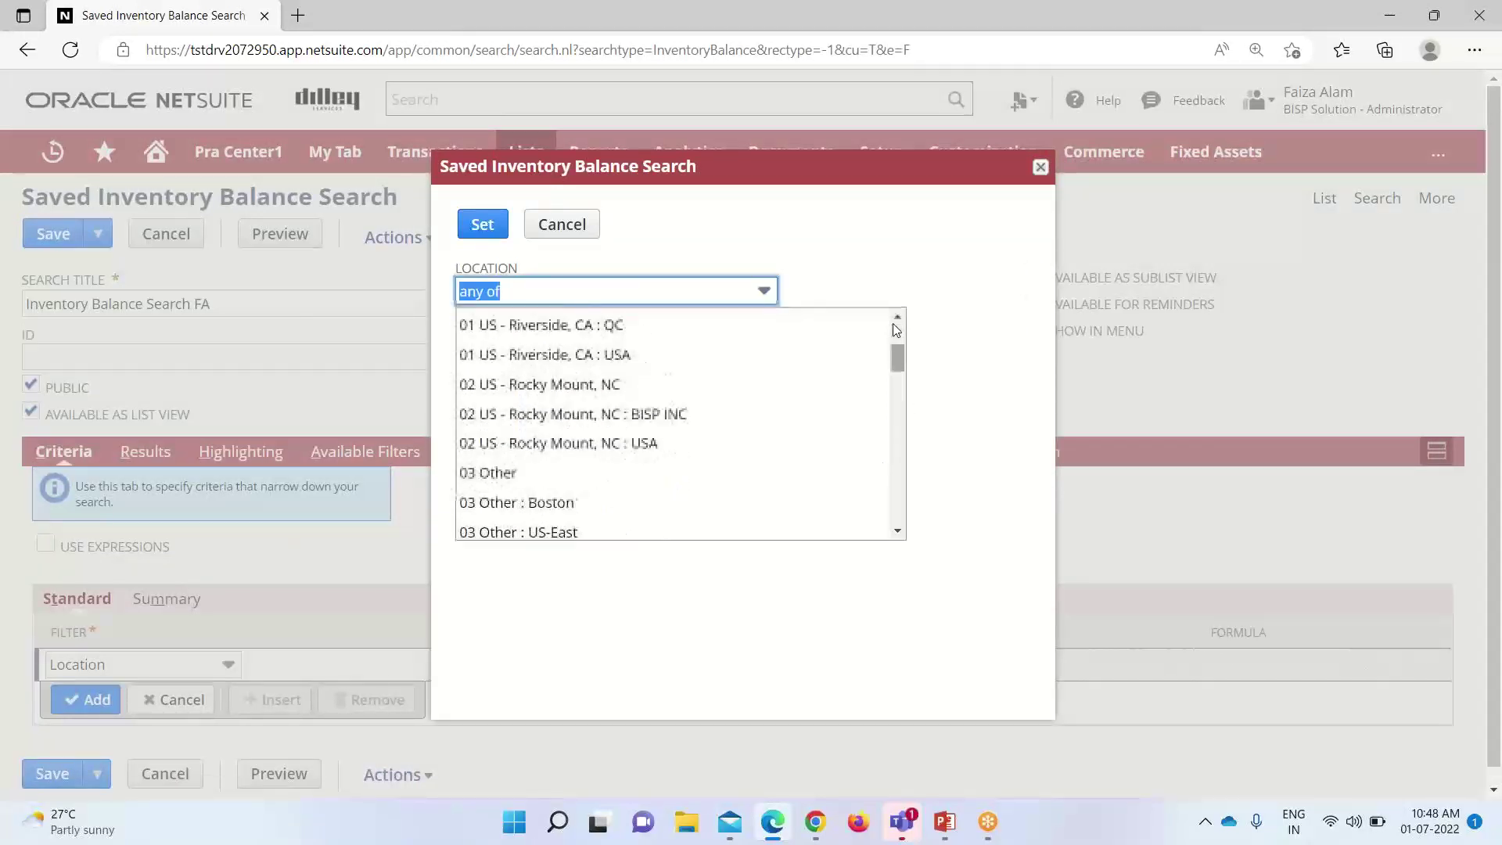
pyautogui.scroll(-1, 896, 329)
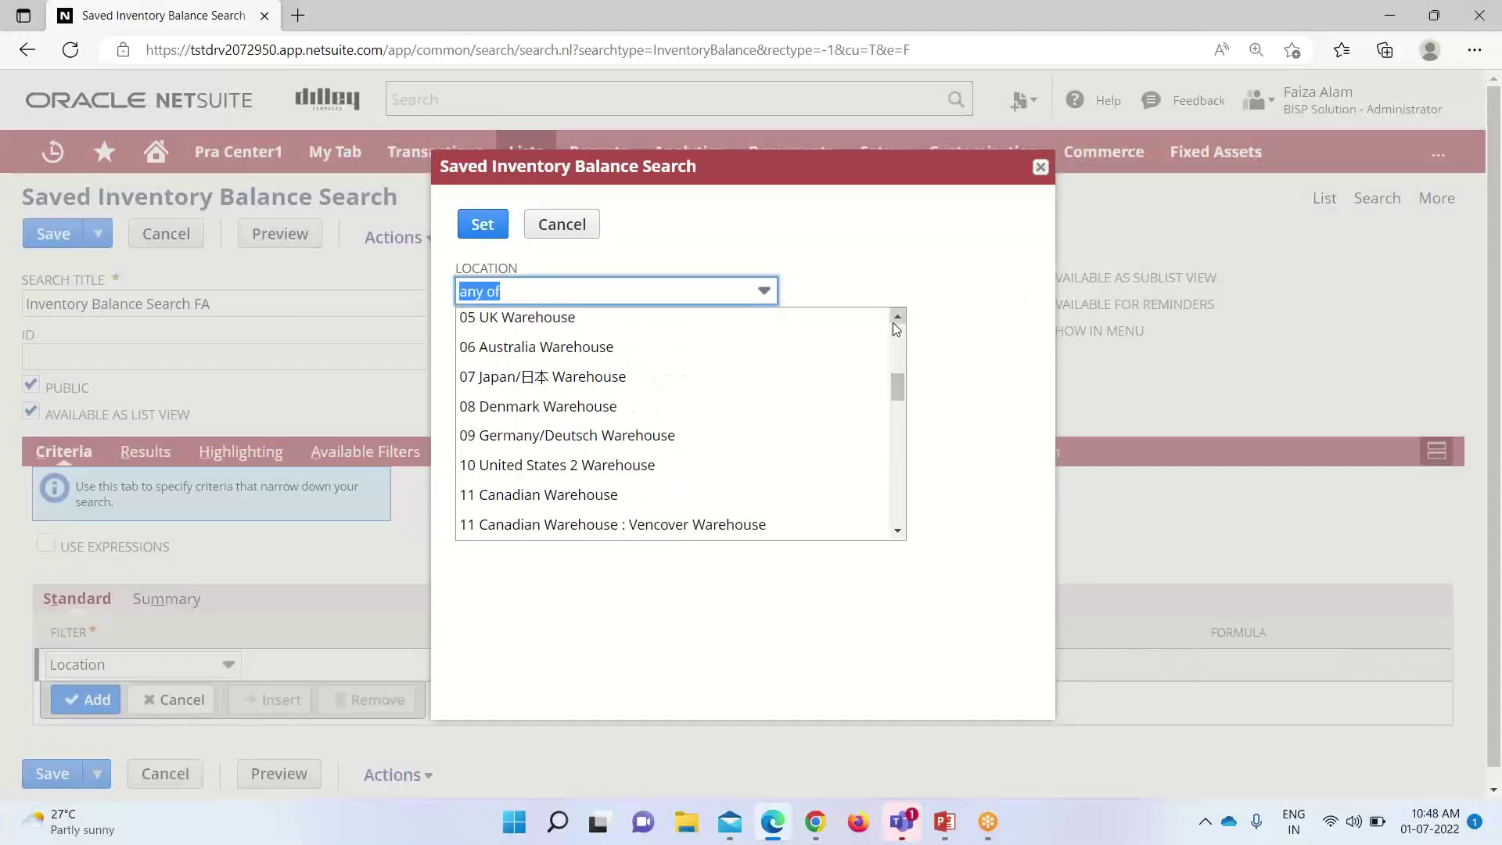
pyautogui.click(544, 496)
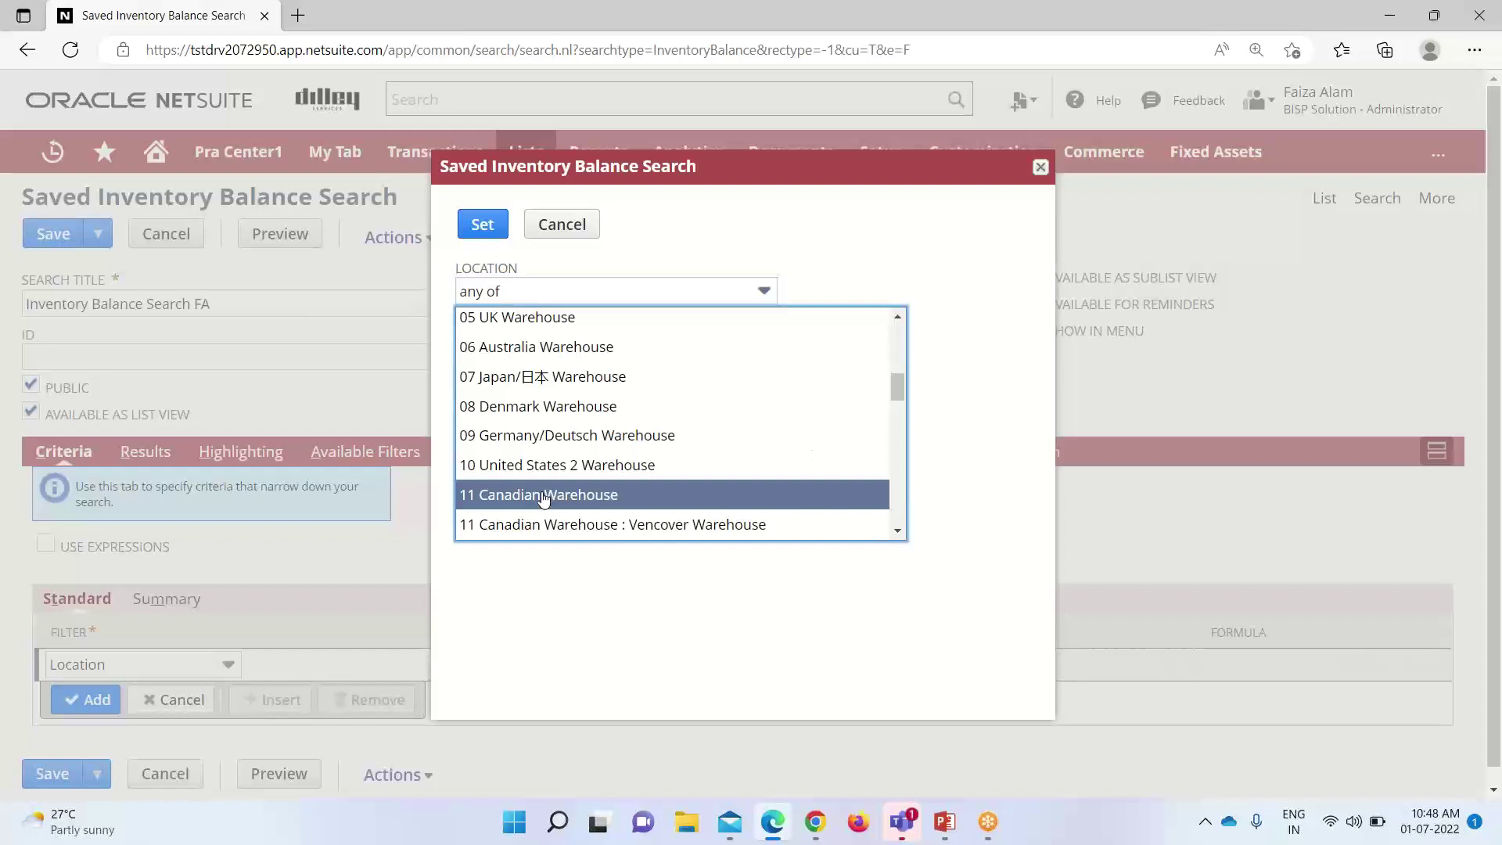
pyautogui.click(482, 226)
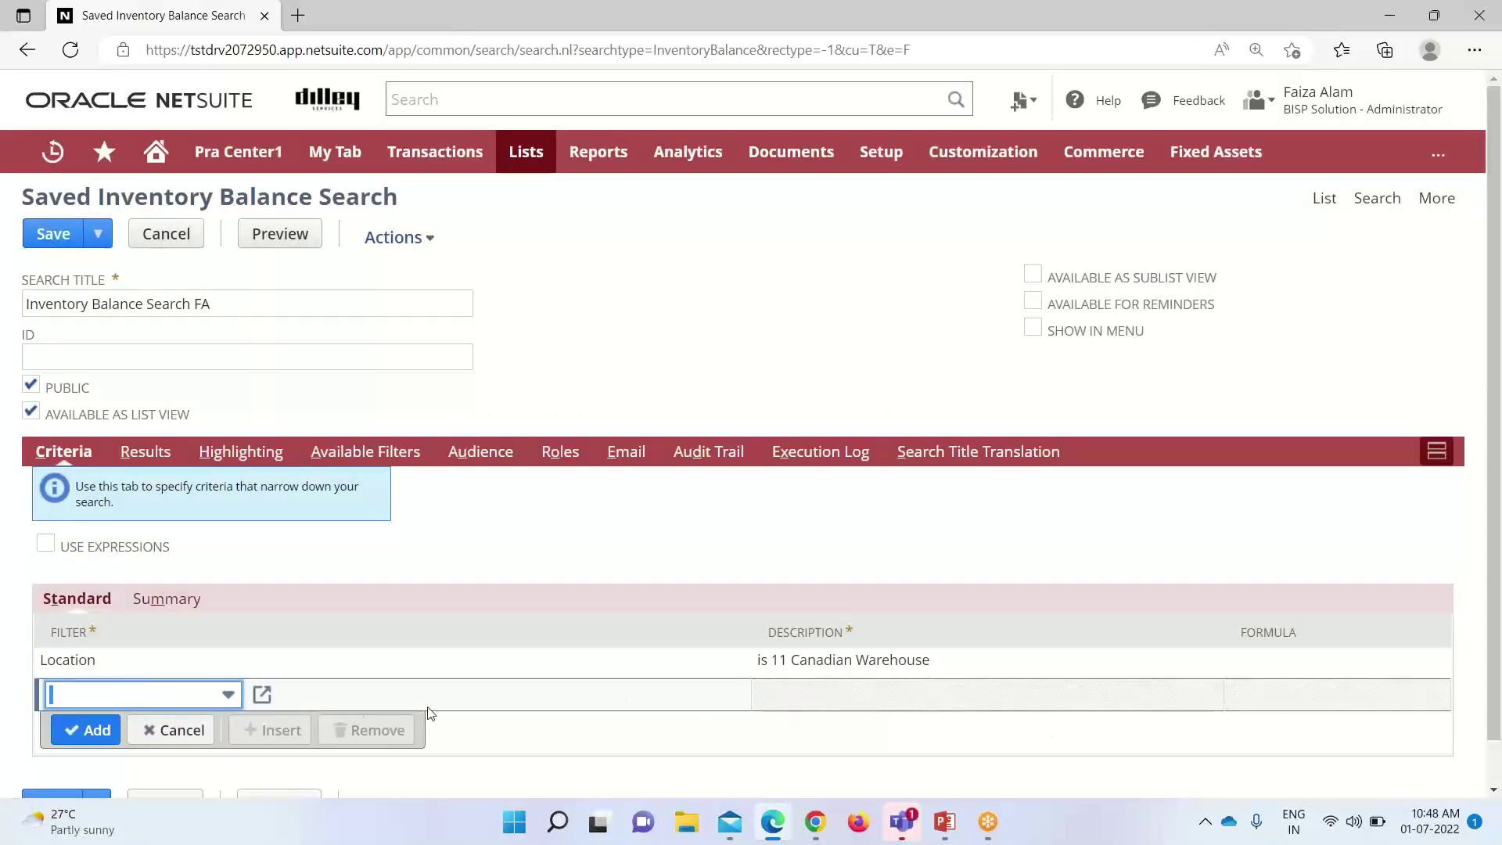
pyautogui.click(137, 451)
# Review the result columns and Save & Run, listing 37 items at 11 Canadian Warehouse
pyautogui.scroll(-5, 268, 498)
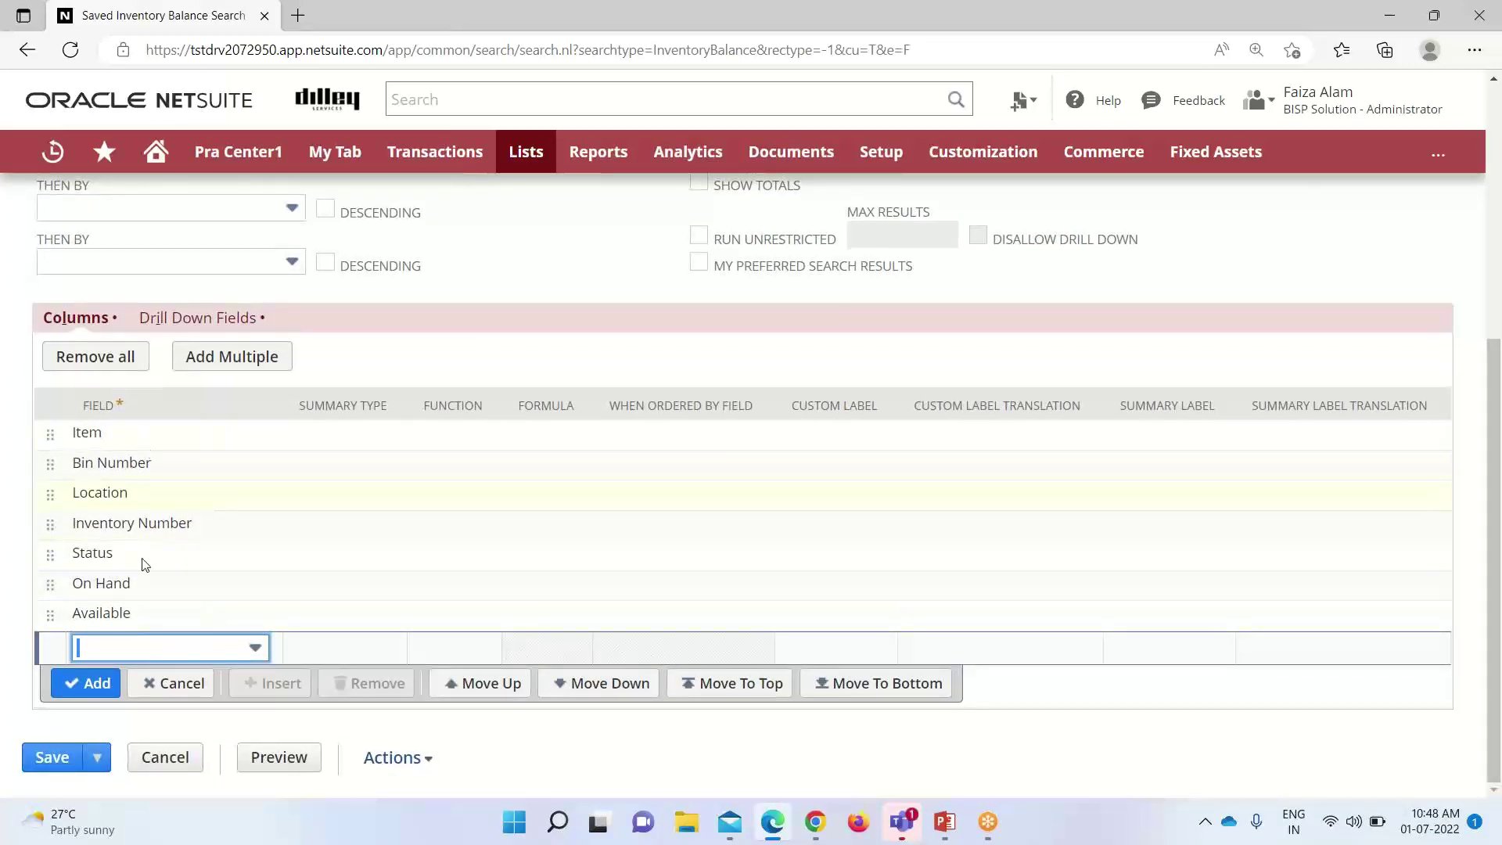
pyautogui.scroll(5, 201, 563)
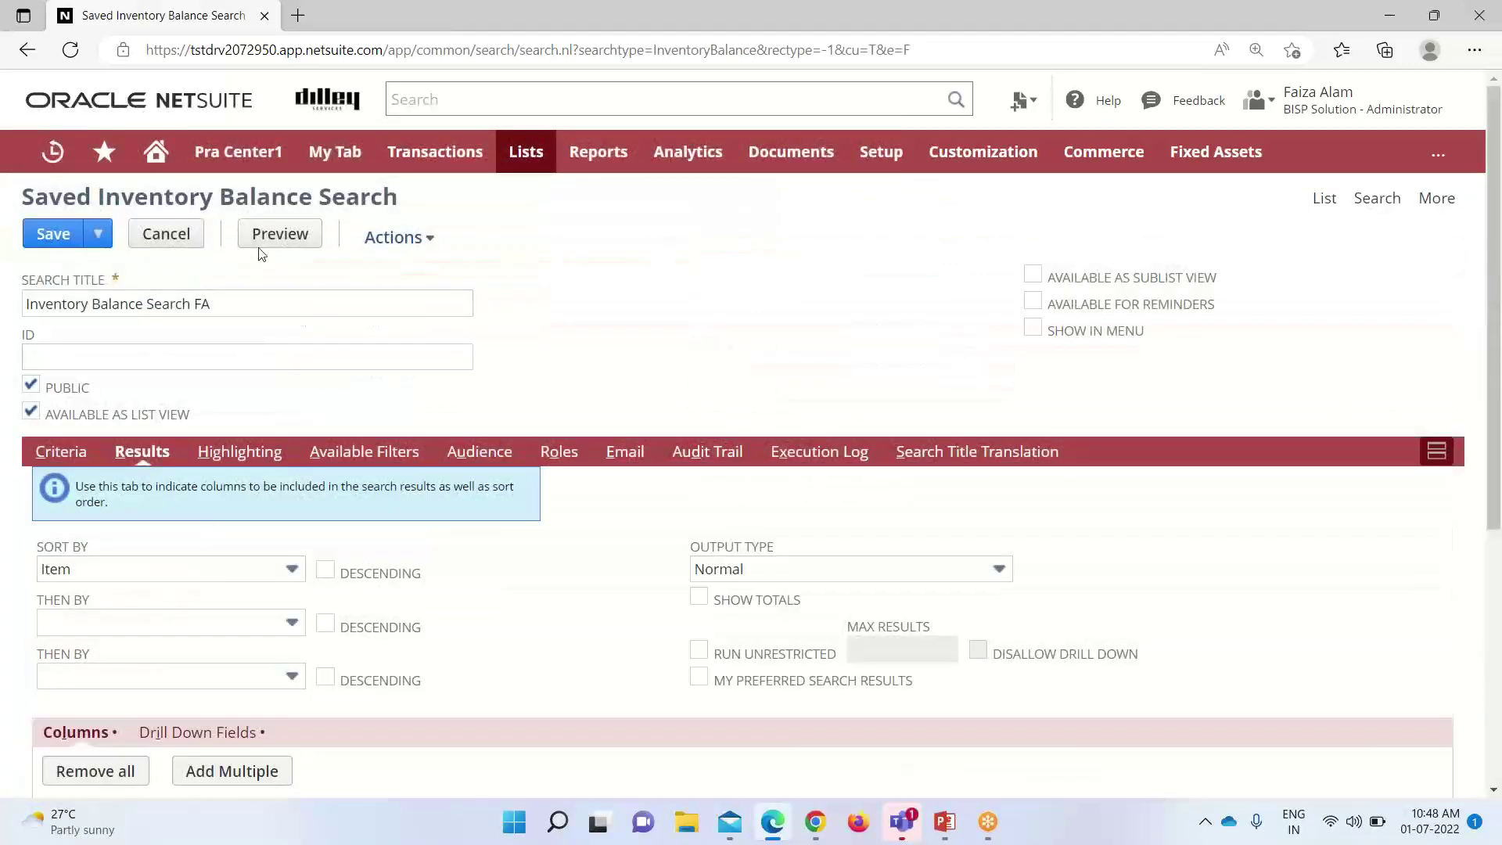
pyautogui.moveTo(98, 234)
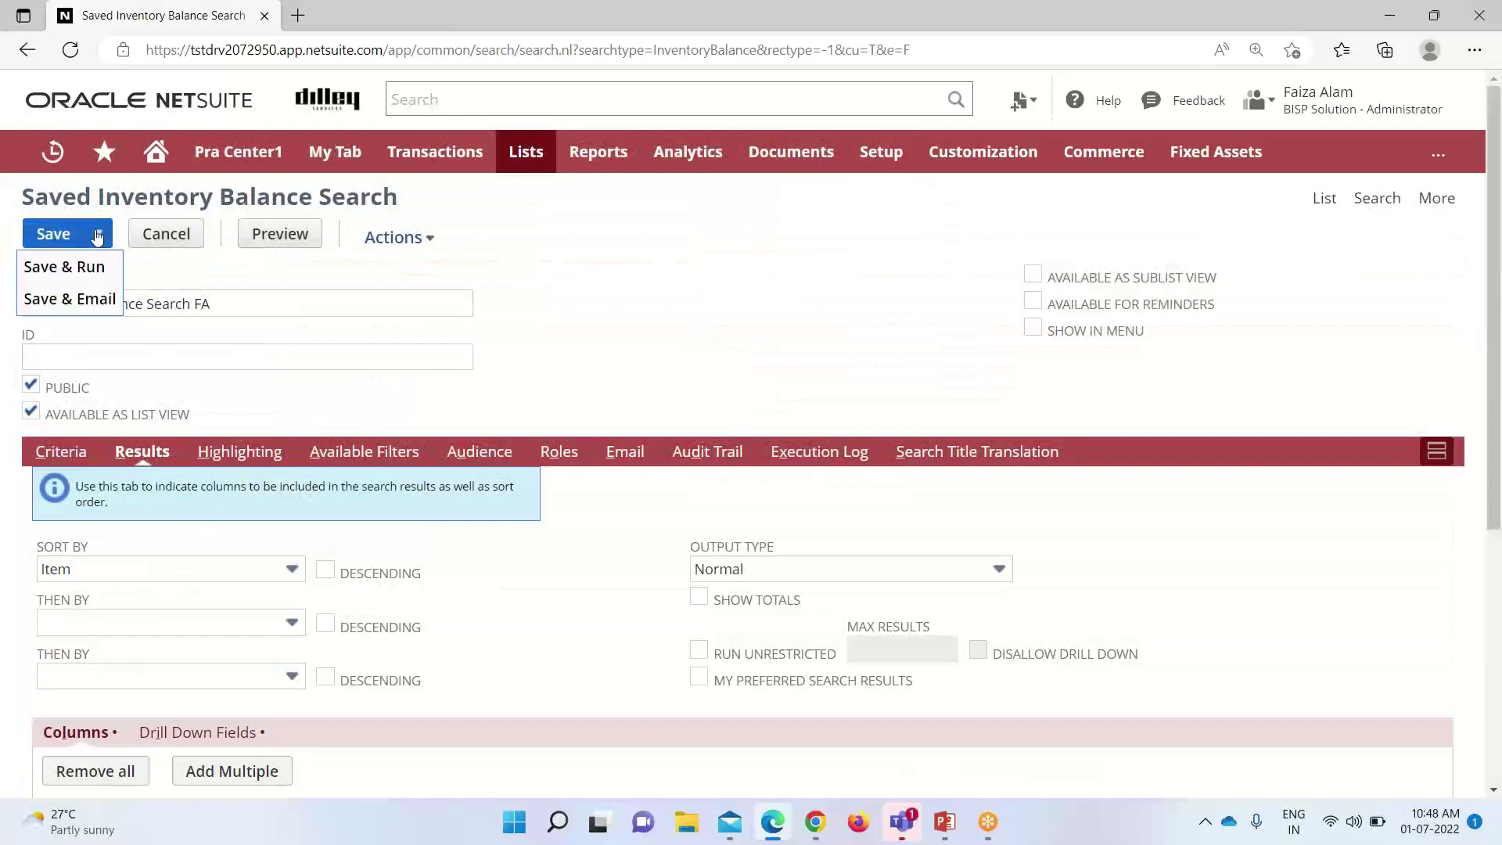
pyautogui.click(67, 267)
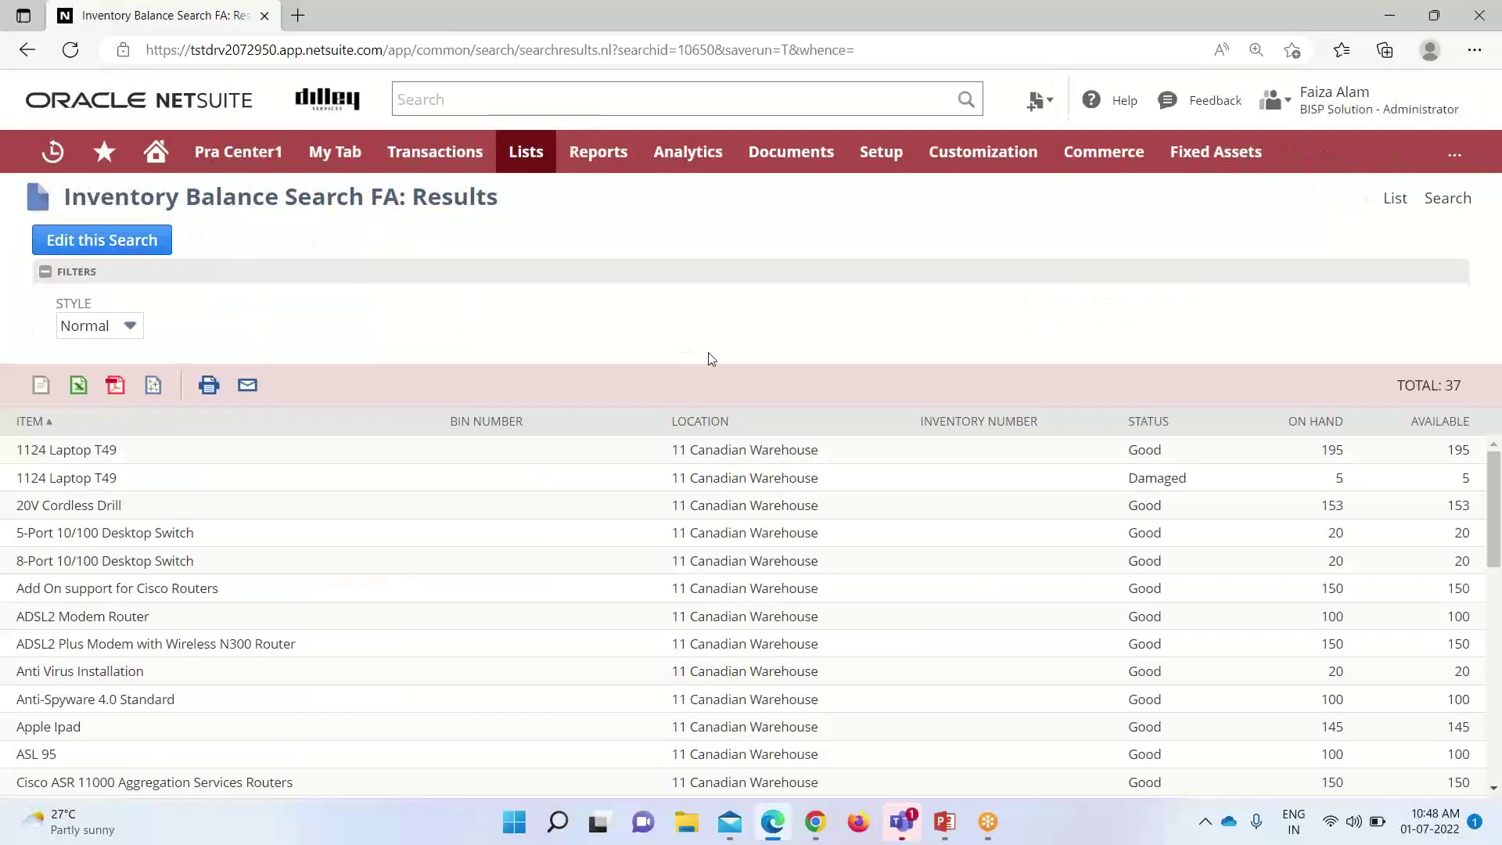
pyautogui.scroll(-3, 1290, 577)
pyautogui.scroll(3, 1301, 590)
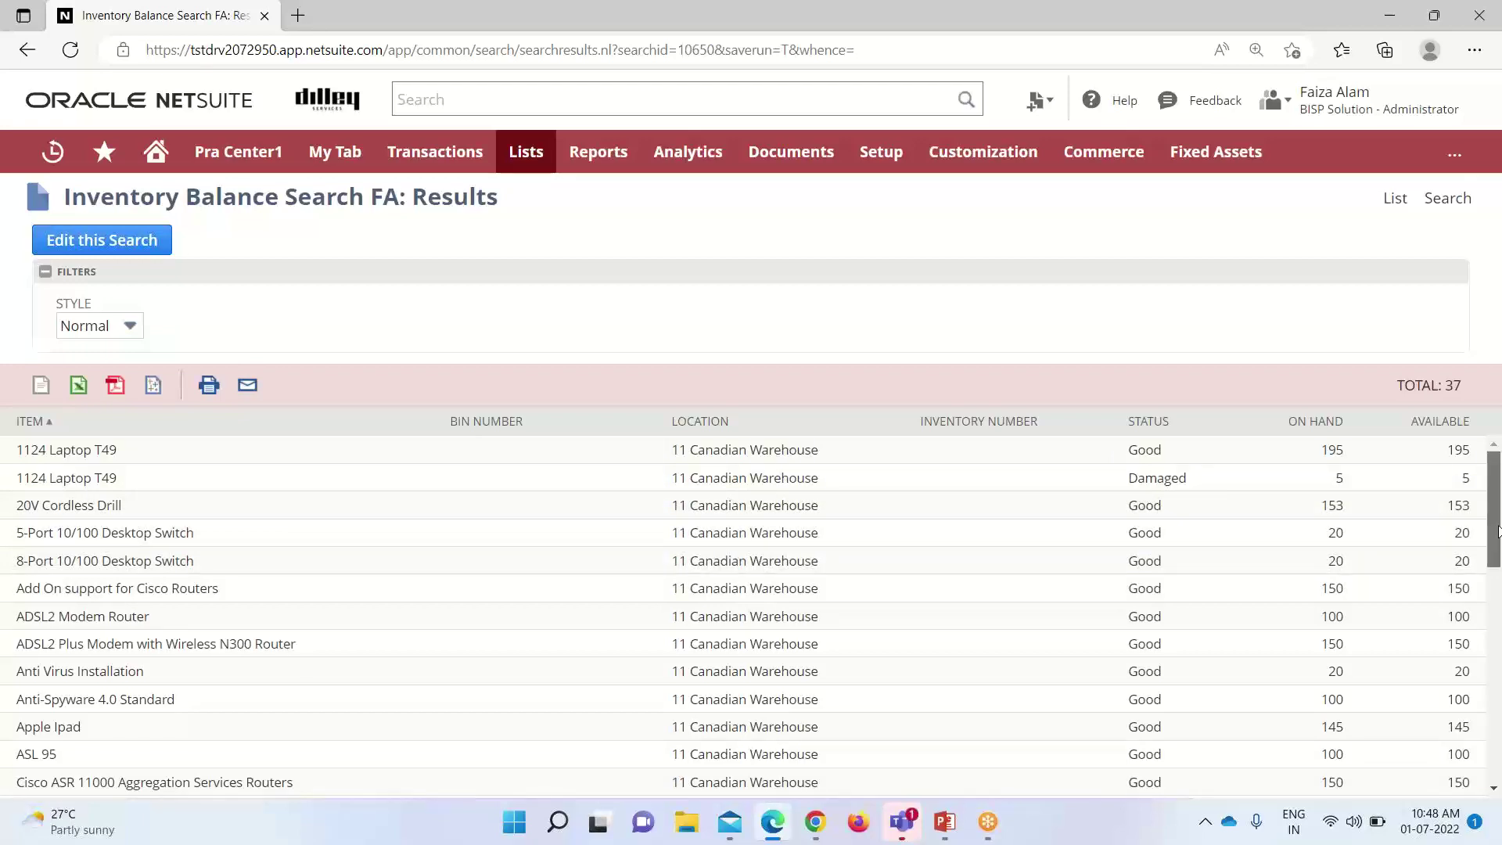
pyautogui.moveTo(1497, 532)
pyautogui.mouseDown()
pyautogui.moveTo(1494, 618)
pyautogui.moveTo(1495, 536)
pyautogui.mouseUp()
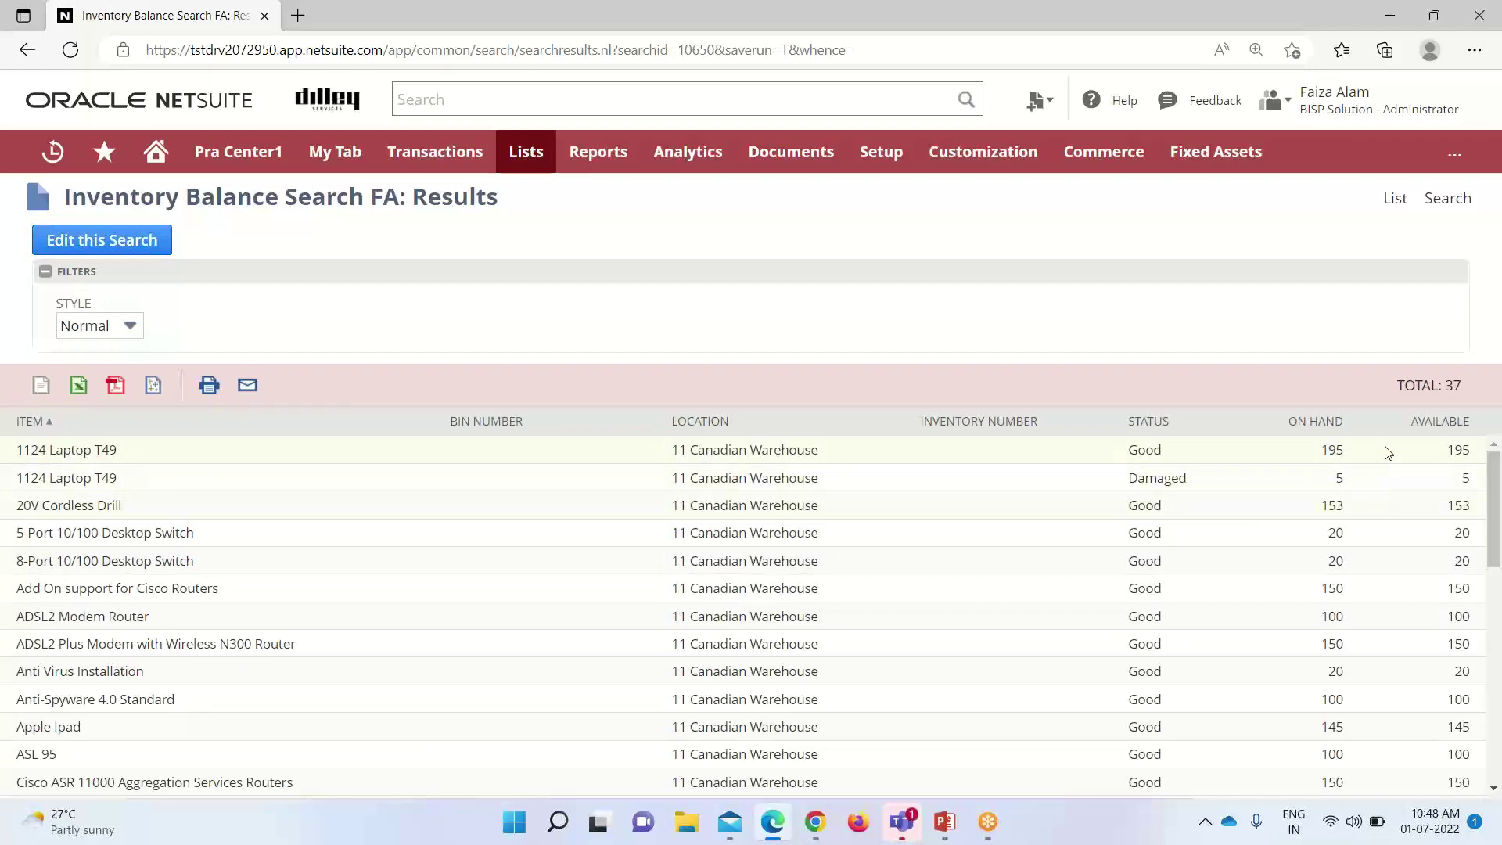
pyautogui.moveTo(1496, 512); pyautogui.dragTo(1497, 527)
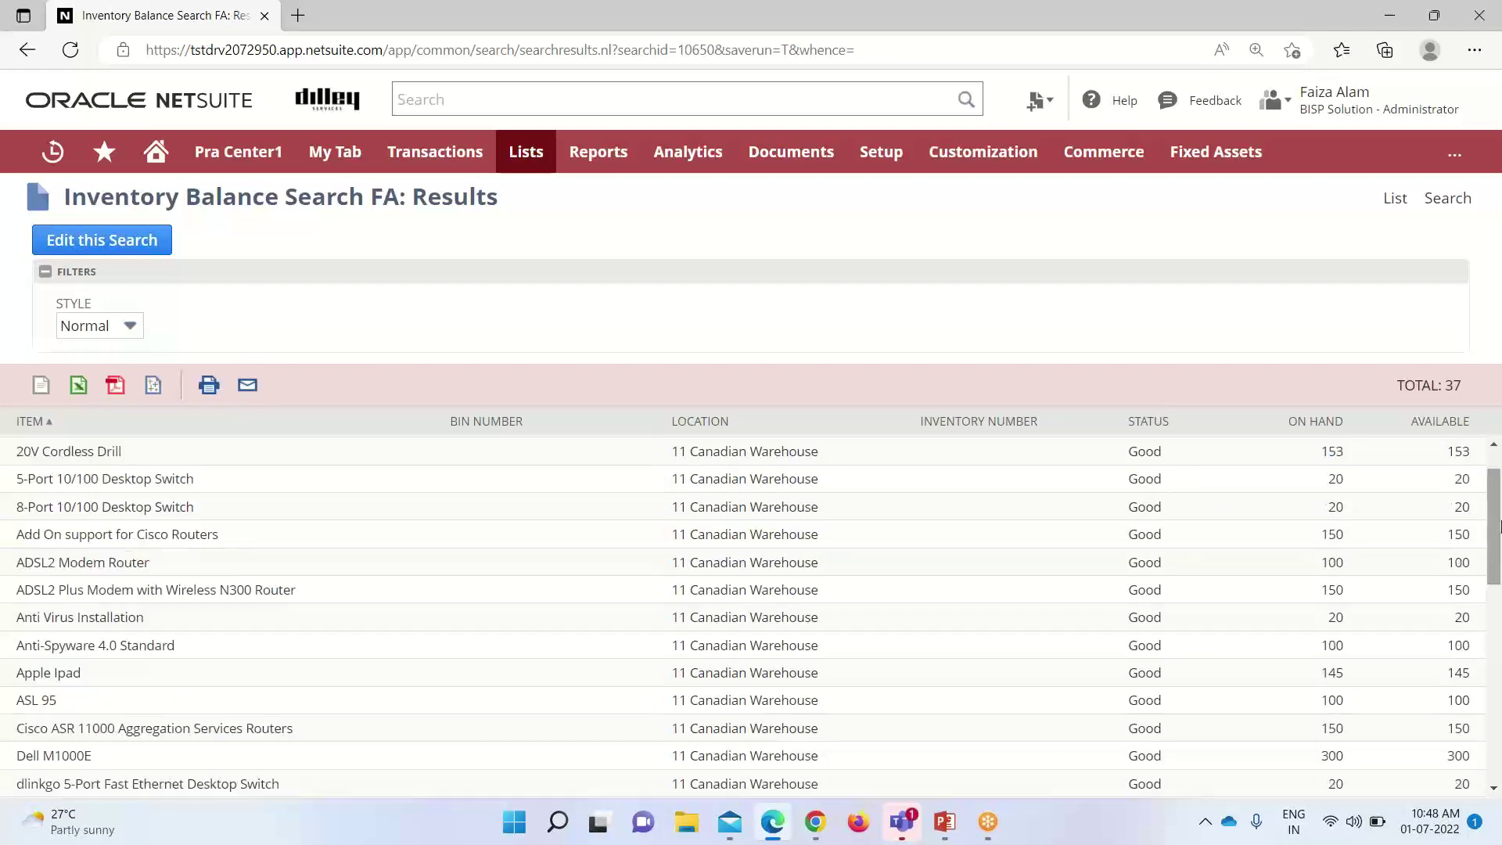
pyautogui.scroll(-1, 670, 473)
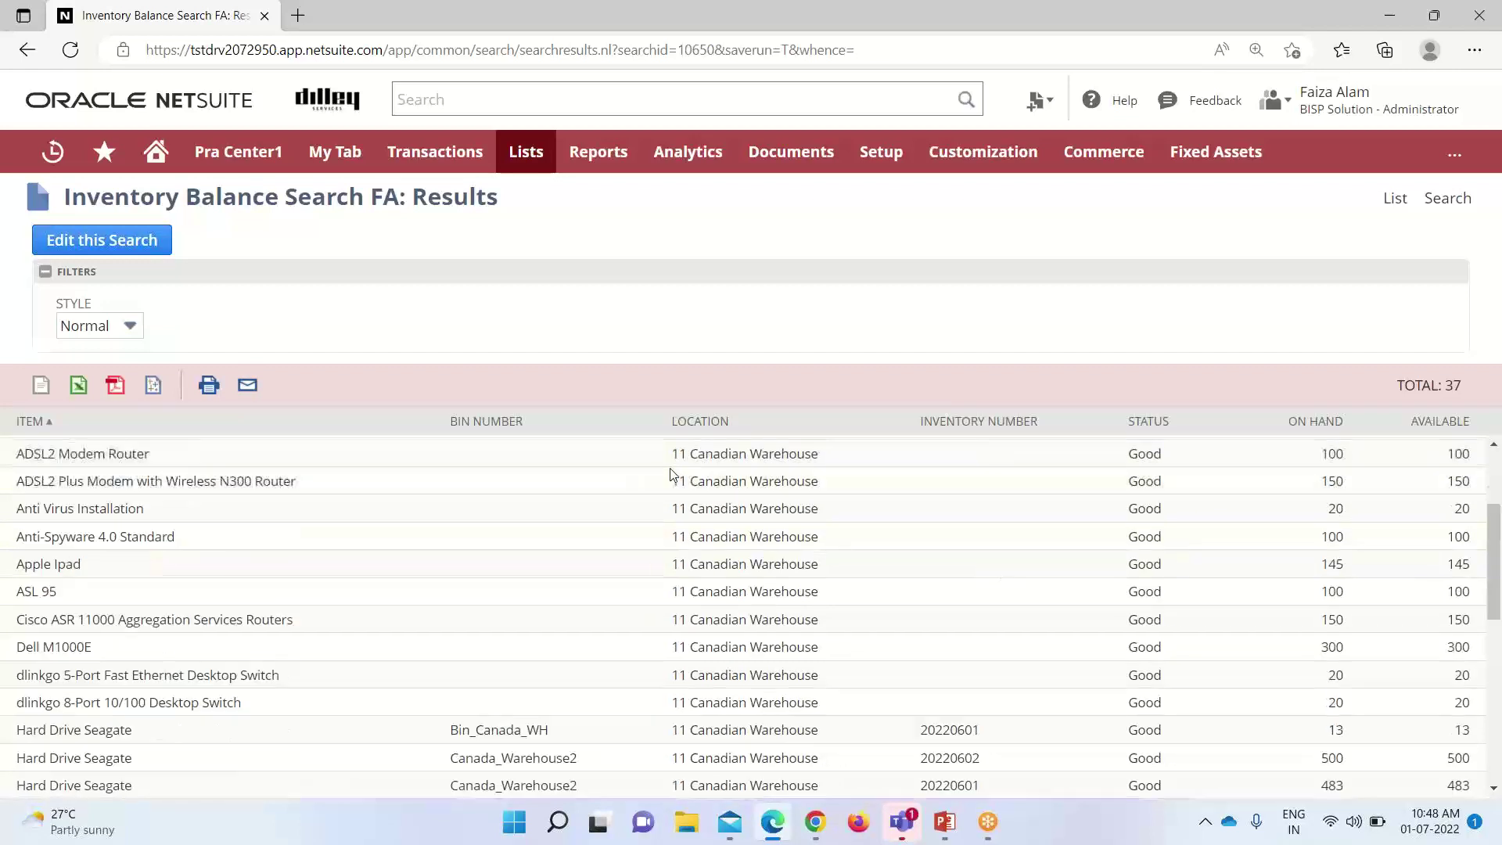
pyautogui.scroll(-2, 679, 477)
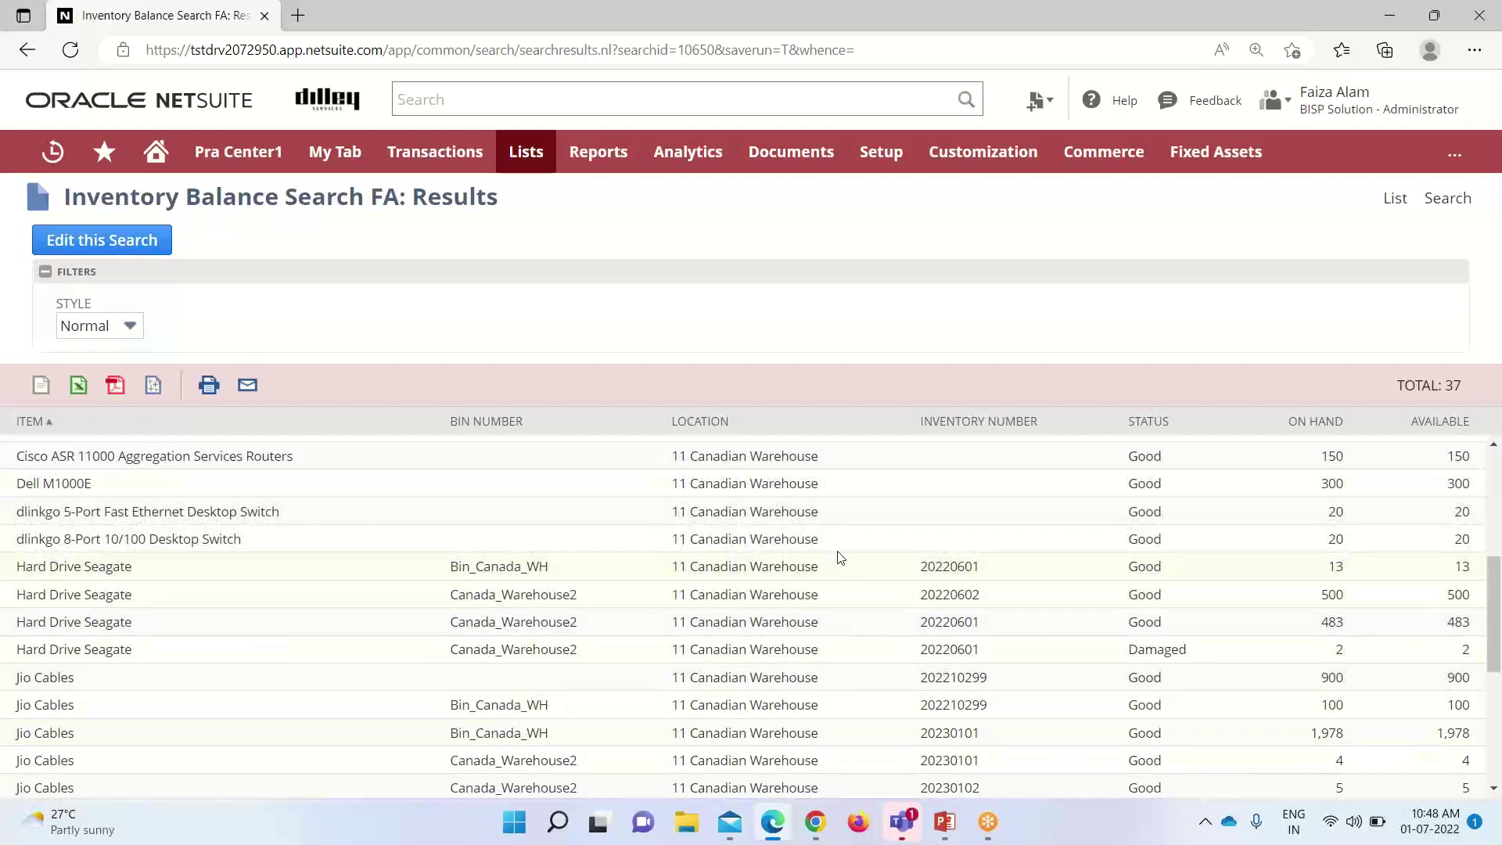
pyautogui.scroll(-1, 771, 707)
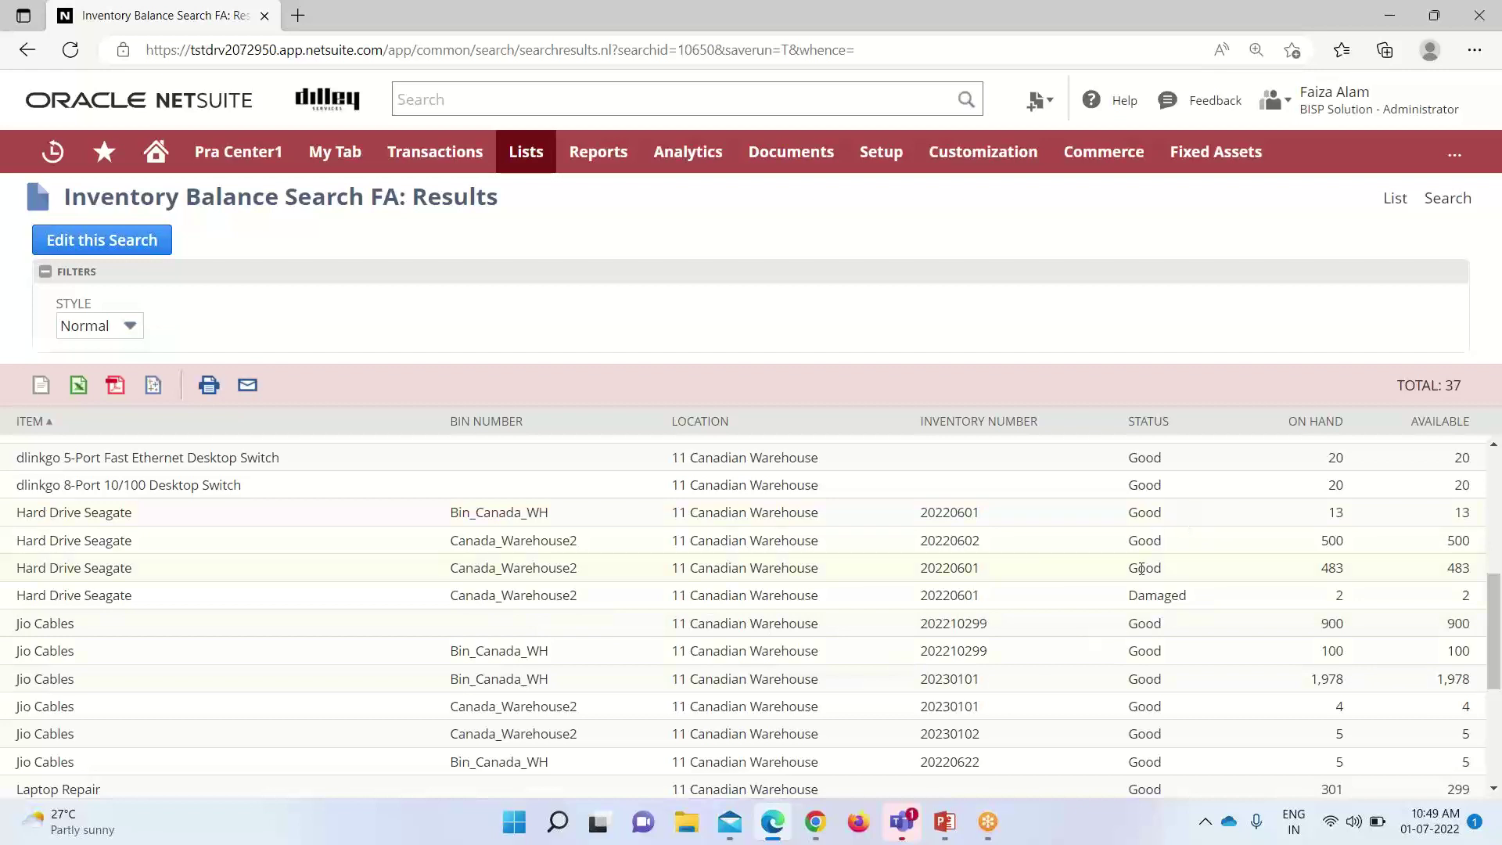
pyautogui.scroll(-1, 1142, 569)
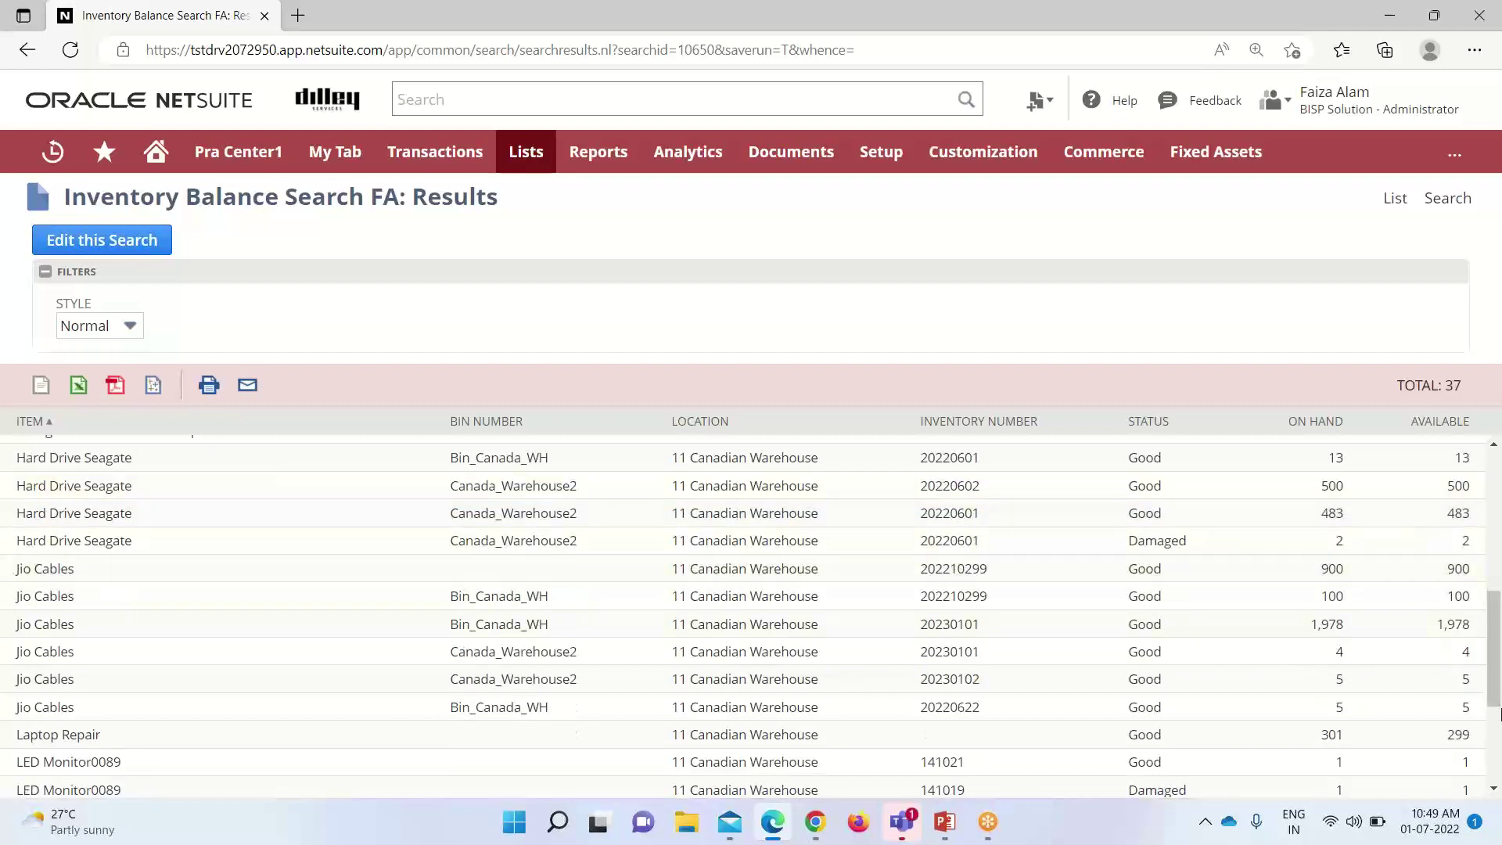
pyautogui.scroll(2, 1499, 712)
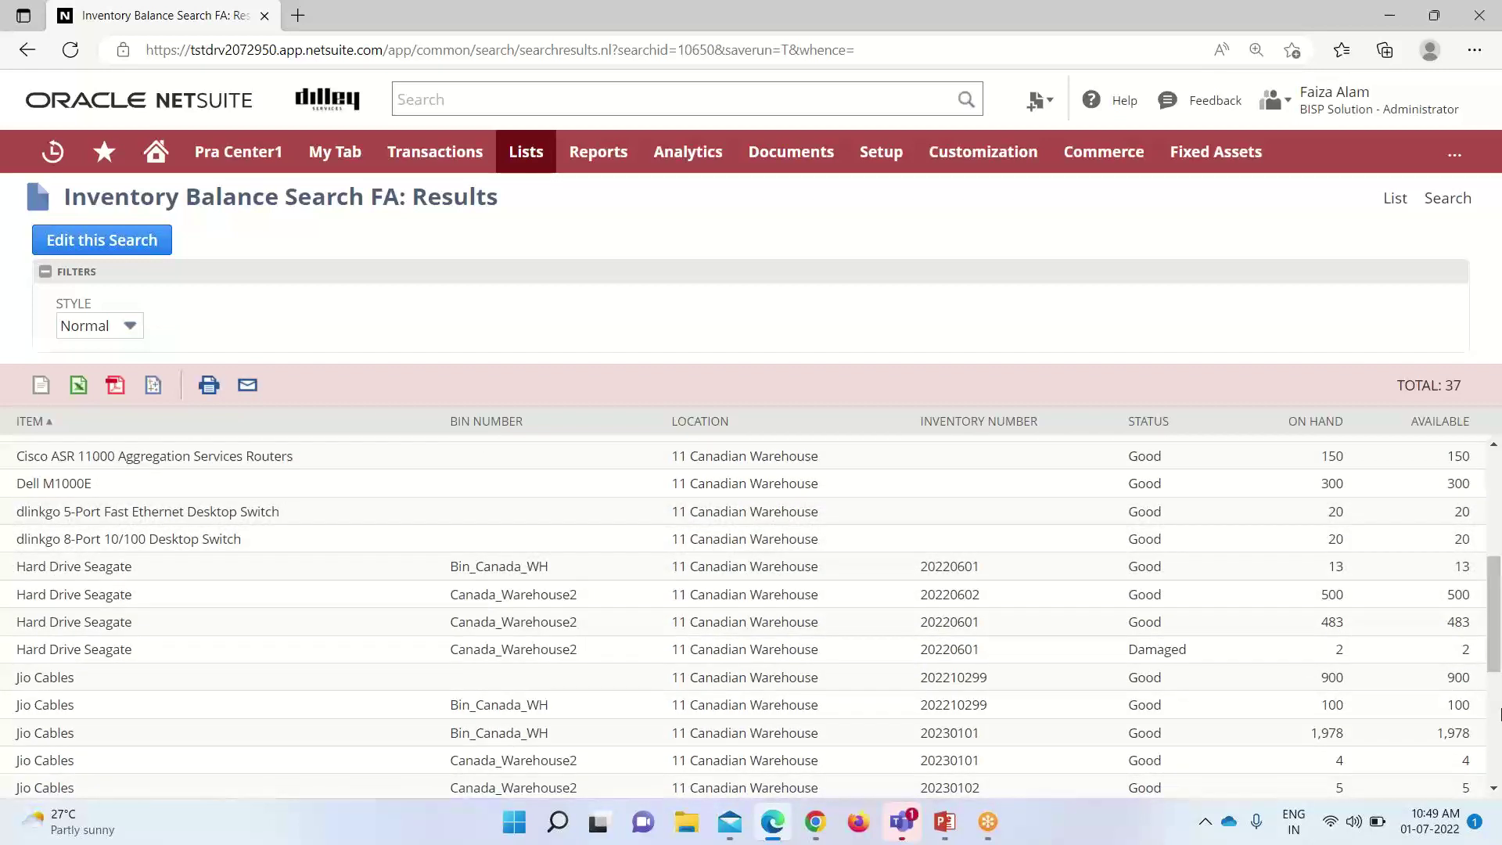
pyautogui.scroll(6, 1500, 712)
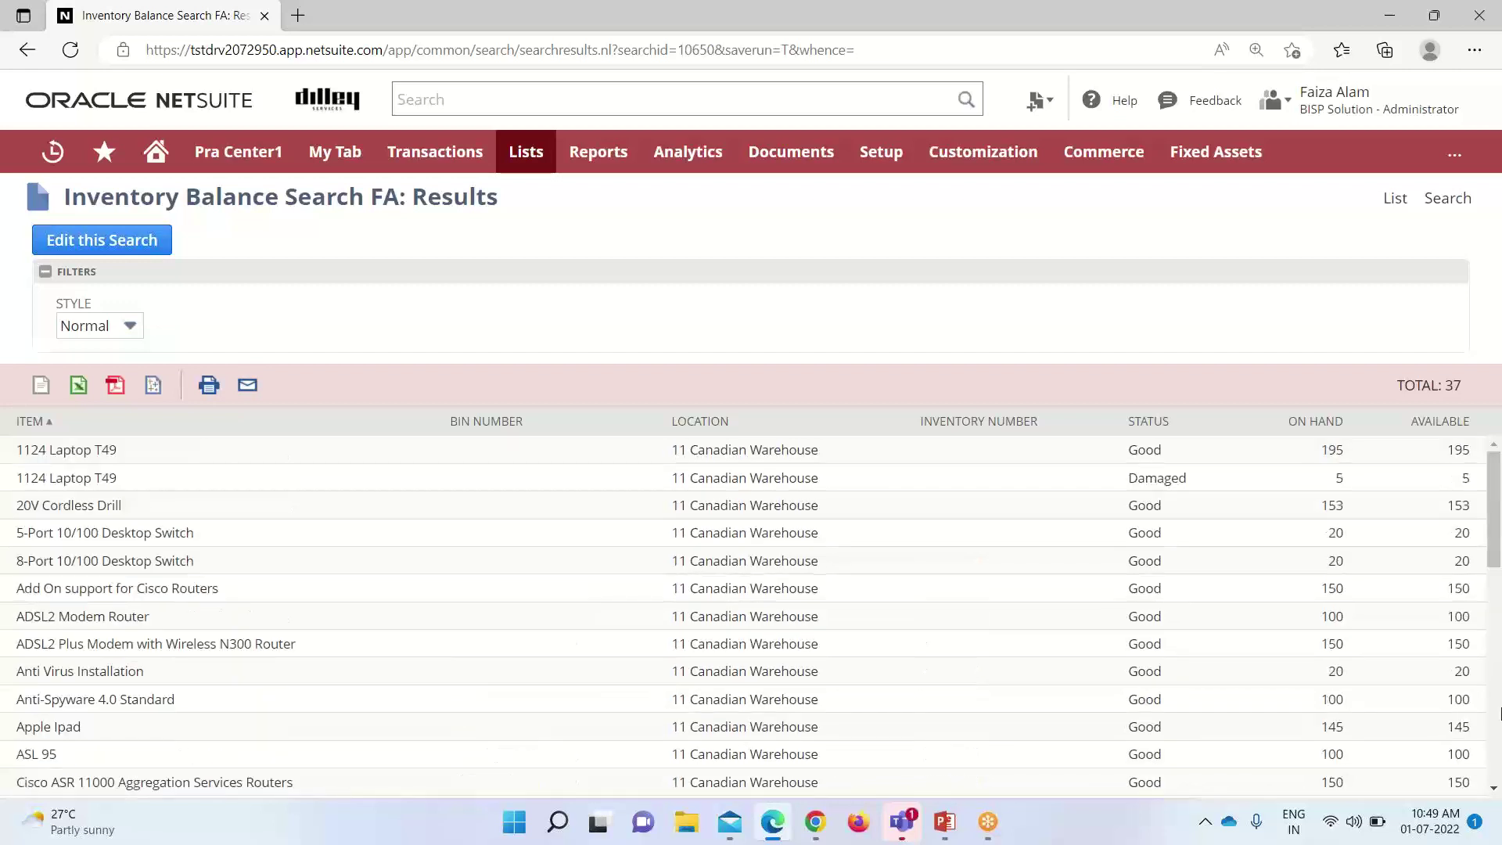